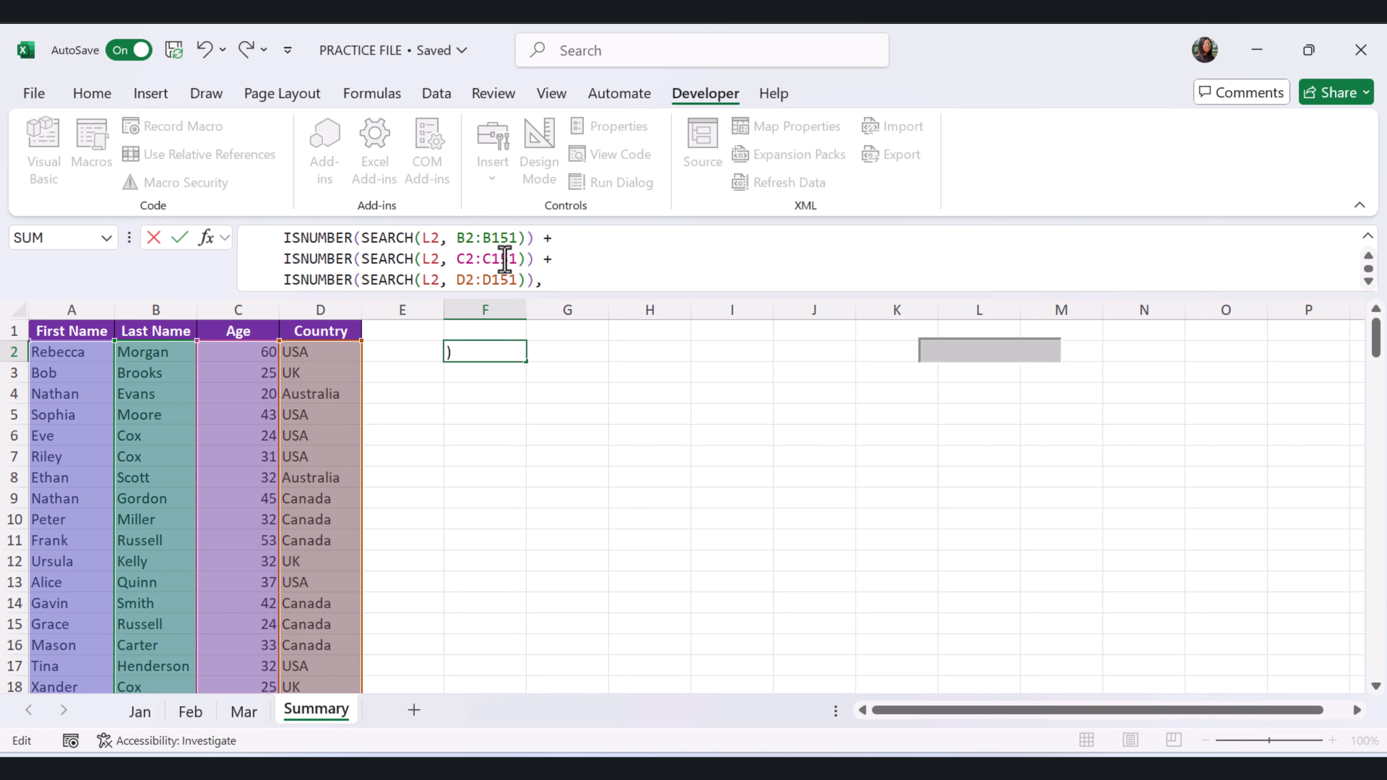
Enter the LET formula in F2 with the "No match" fallback and VSTACK(headers, filteredData), and look through its spilled results
{"action": "scroll", "coordinate": [505, 259], "scroll_direction": "down", "scroll_amount": 2}
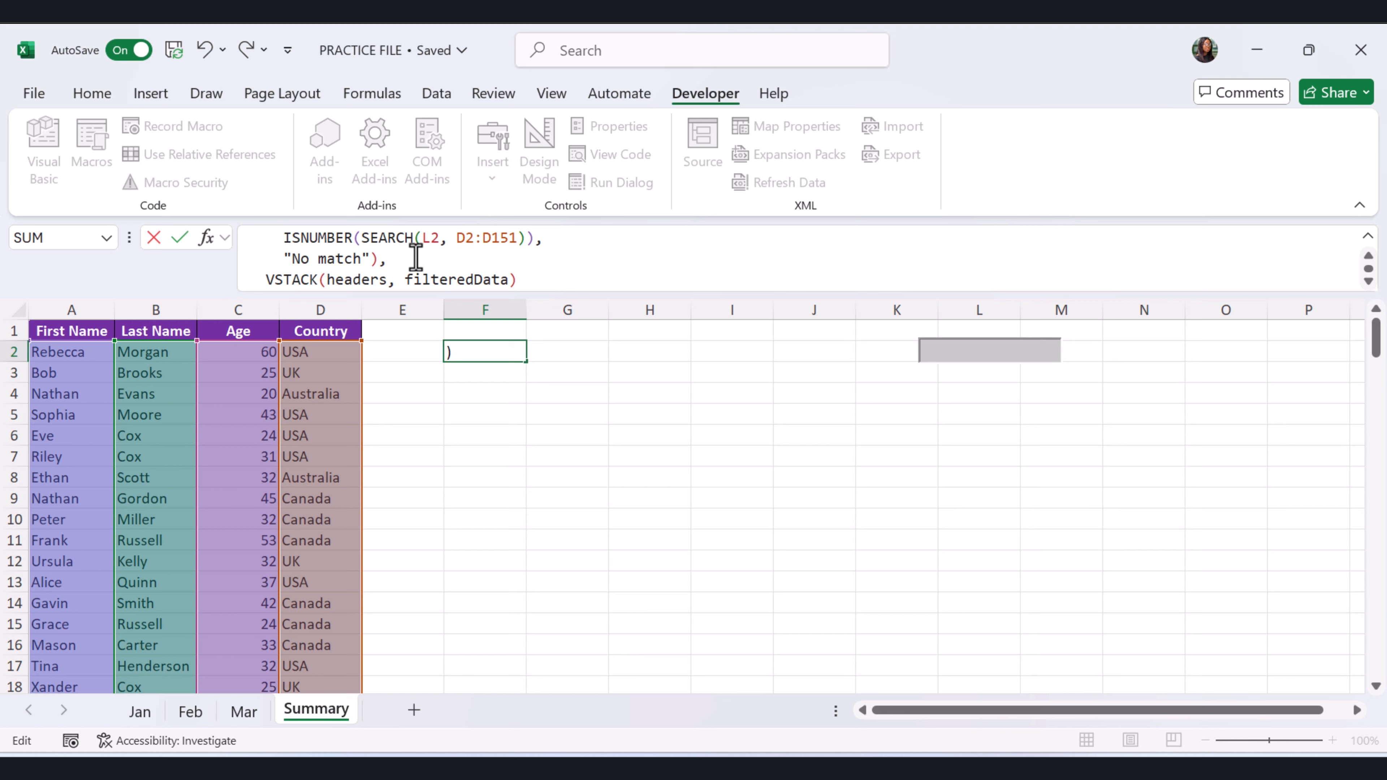
{"action": "left_click_drag", "start_coordinate": [404, 258], "coordinate": [304, 254]}
{"action": "left_click", "coordinate": [517, 270]}
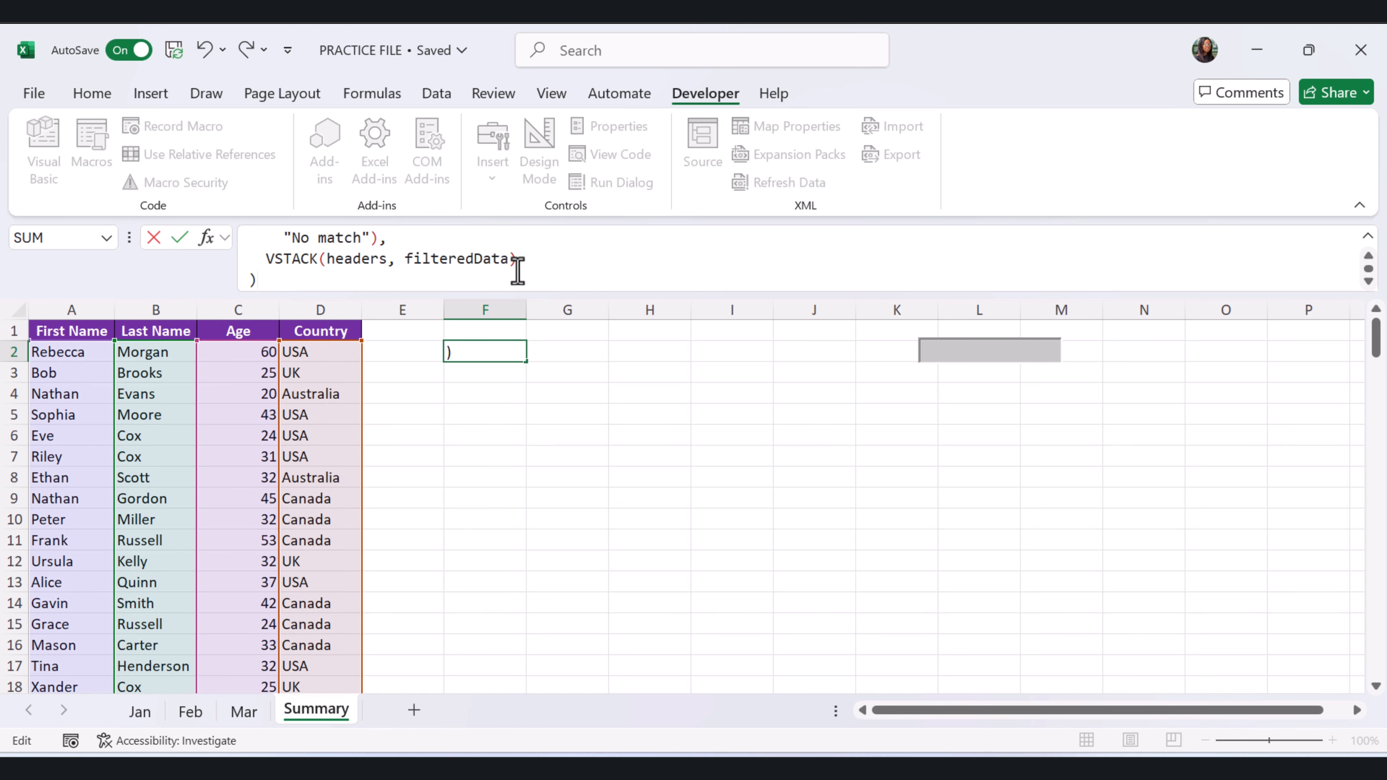
{"action": "key", "text": "Return"}
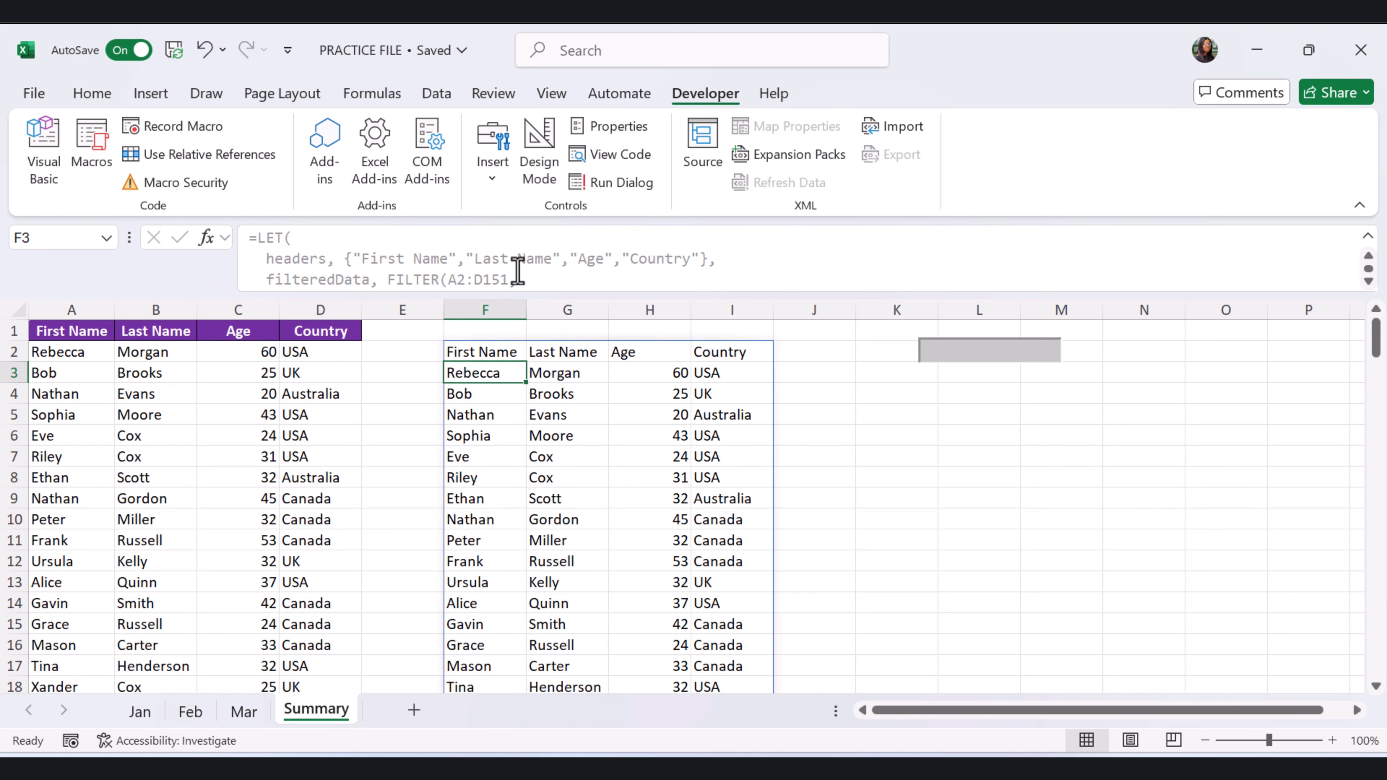
{"action": "scroll", "coordinate": [579, 477], "scroll_direction": "down", "scroll_amount": 3}
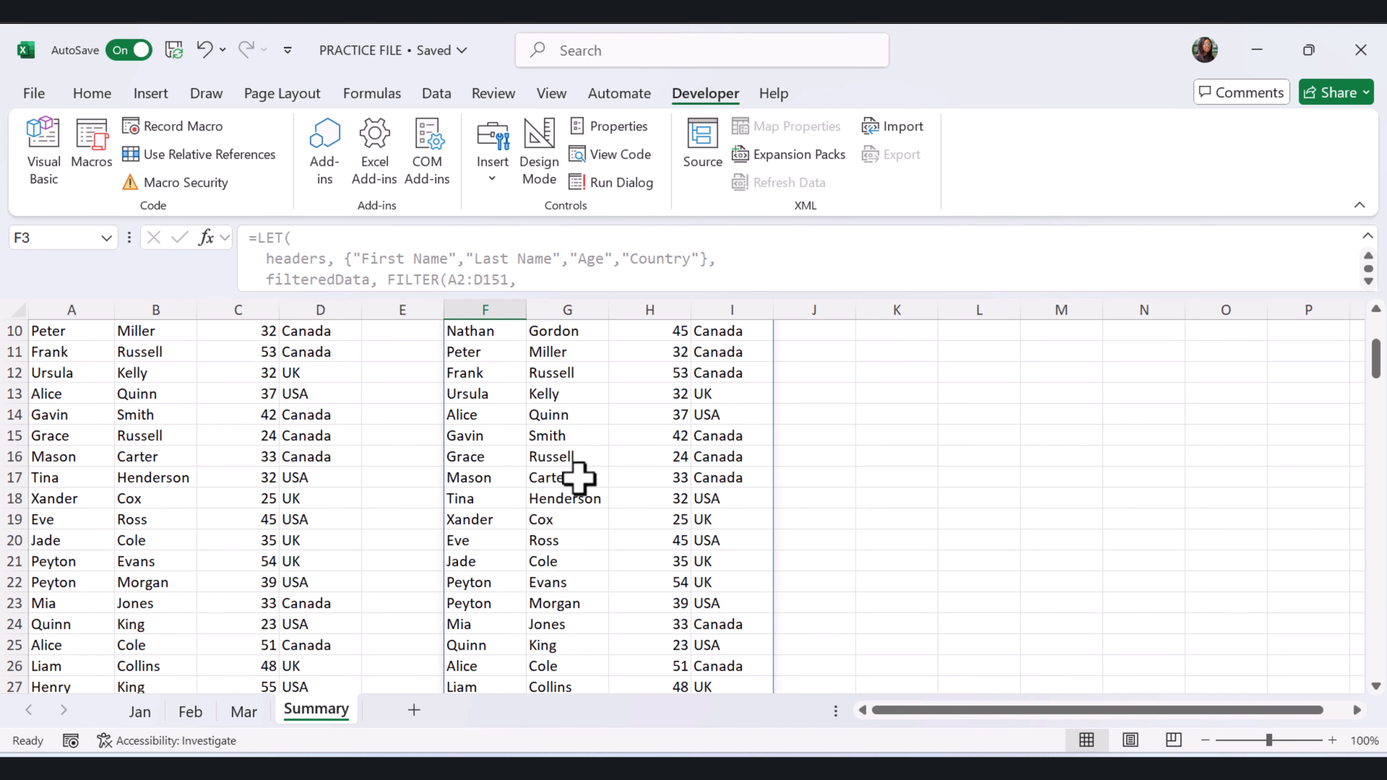
{"action": "scroll", "coordinate": [579, 477], "scroll_direction": "down", "scroll_amount": 7}
{"action": "scroll", "coordinate": [749, 431], "scroll_direction": "up", "scroll_amount": 10}
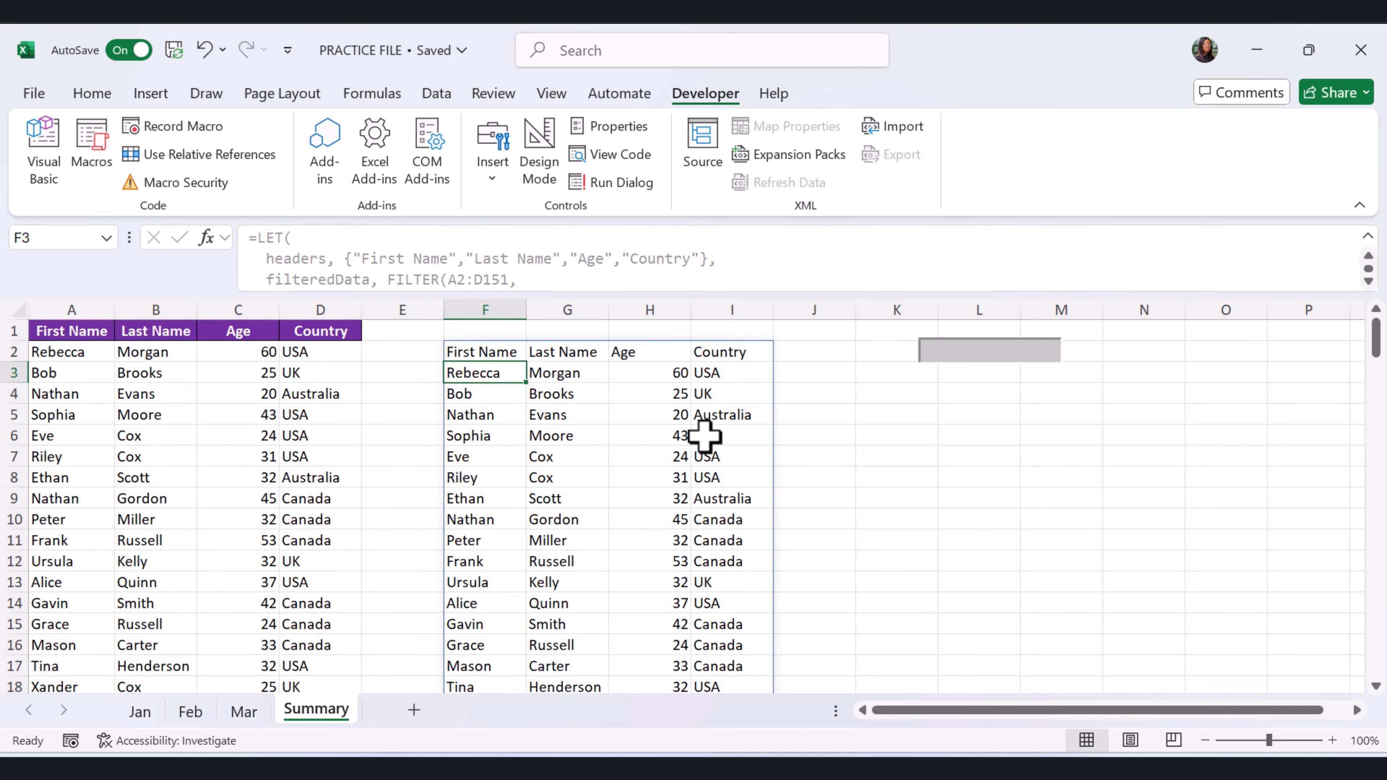
Filter the spilled results by entering a person's first name in the search box
{"action": "left_click", "coordinate": [989, 358]}
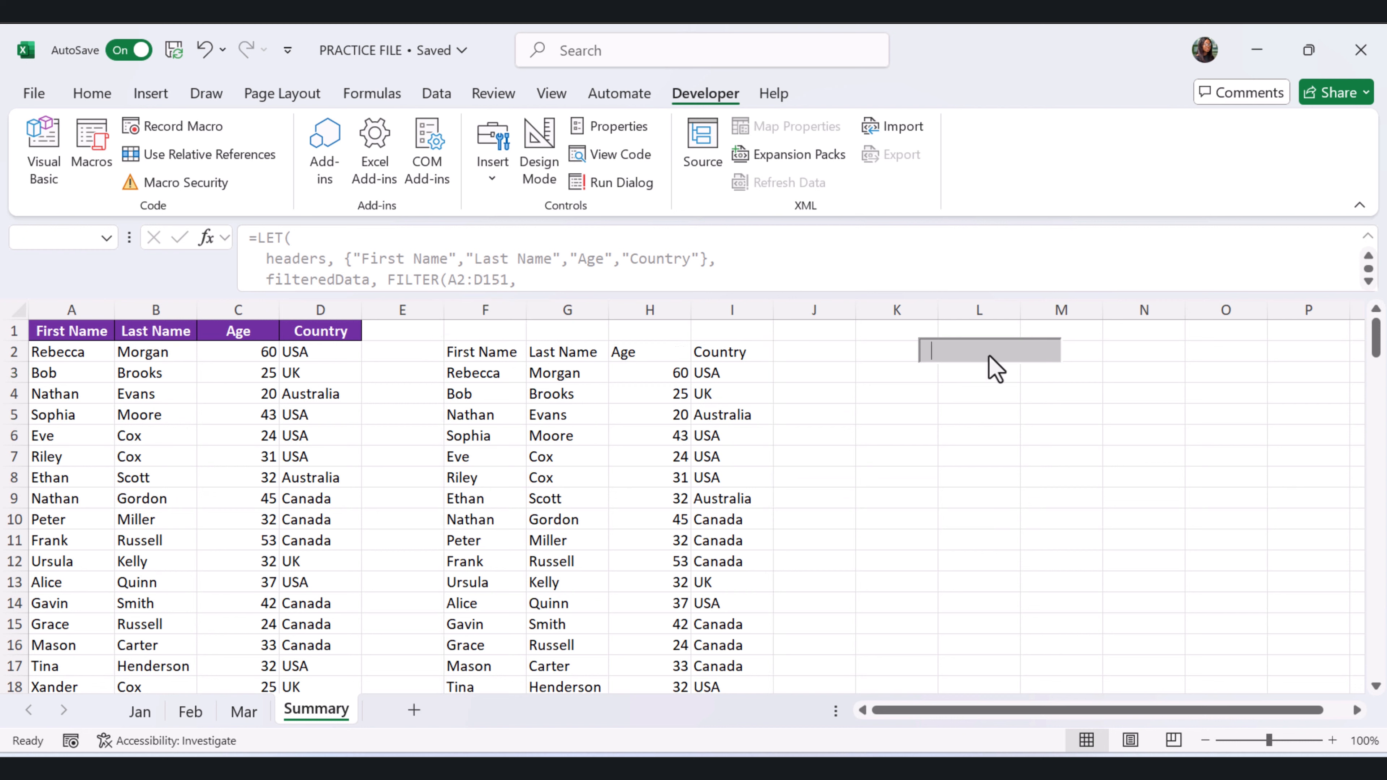
{"action": "left_click", "coordinate": [927, 392]}
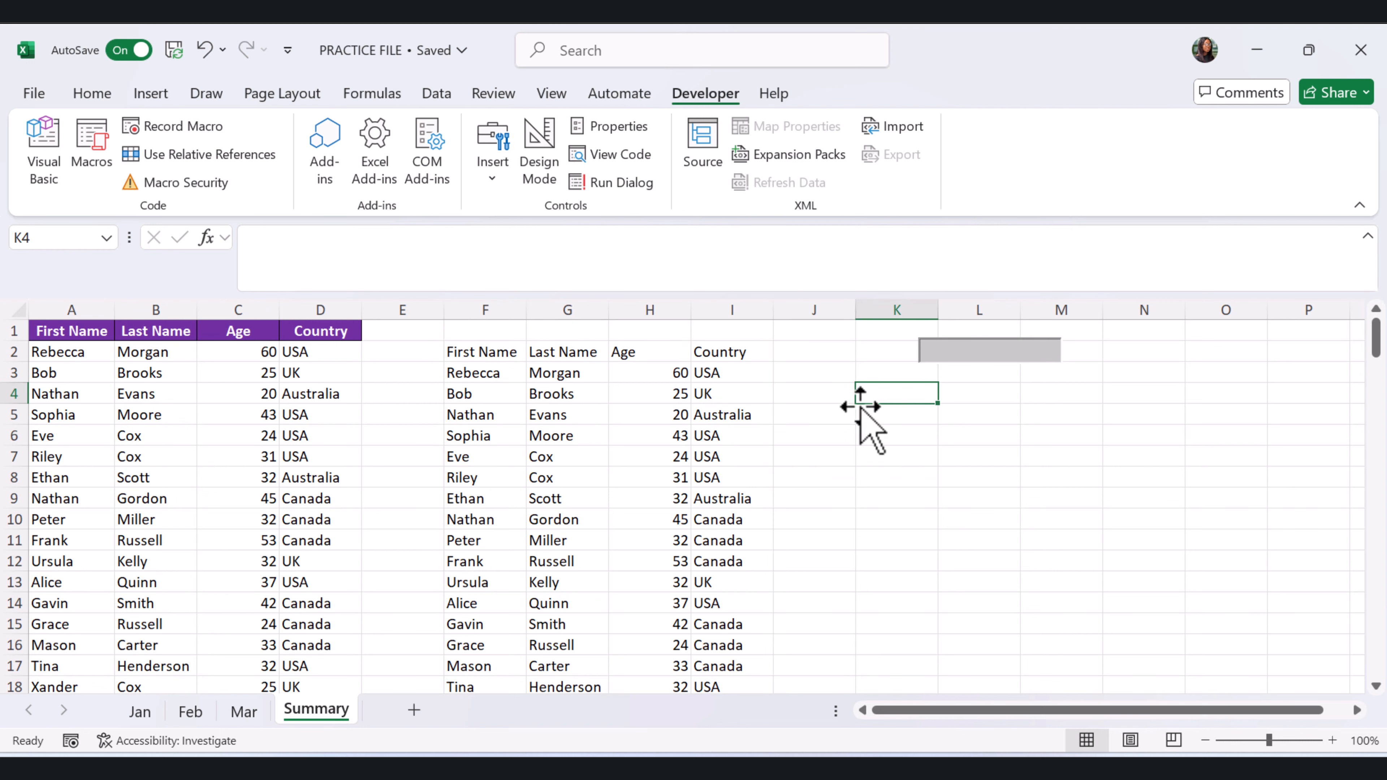
{"action": "left_click", "coordinate": [970, 353]}
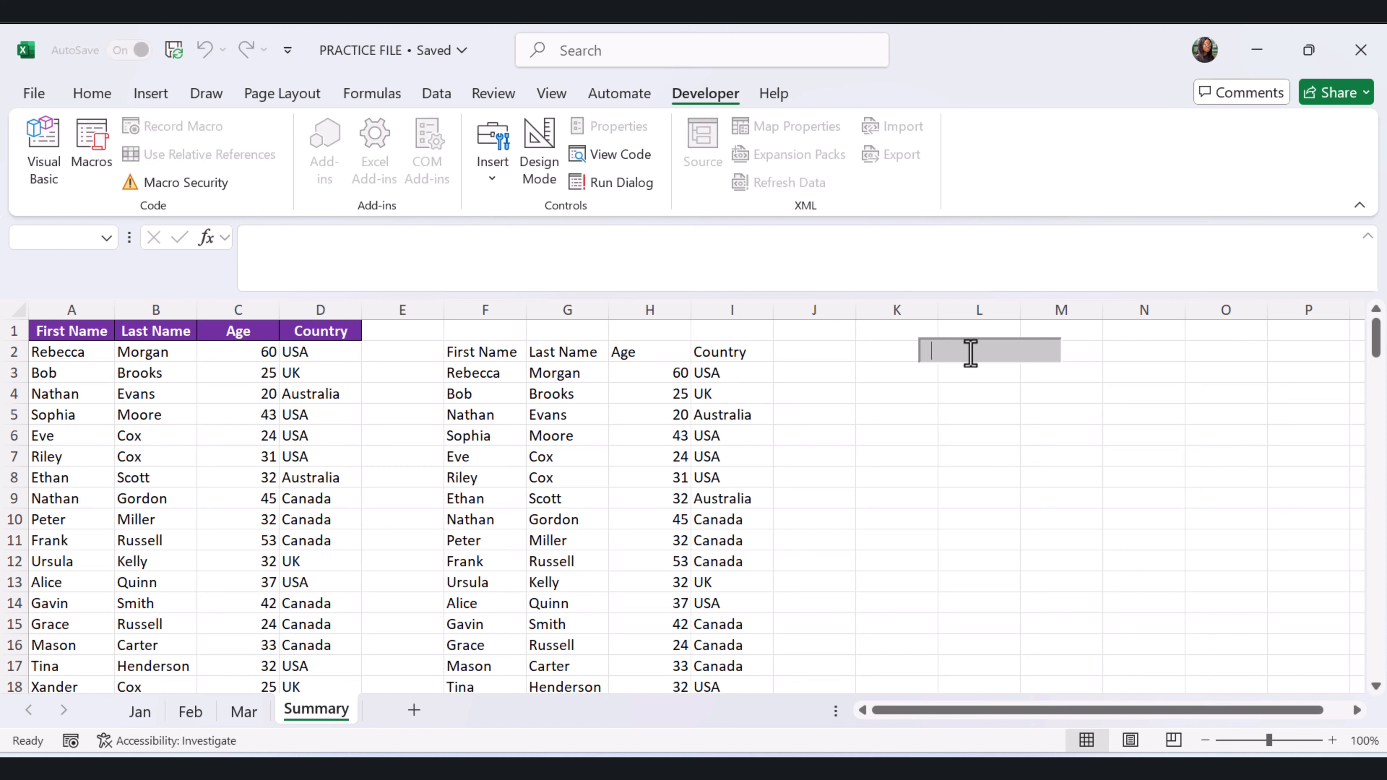
{"action": "type", "text": "Alice"}
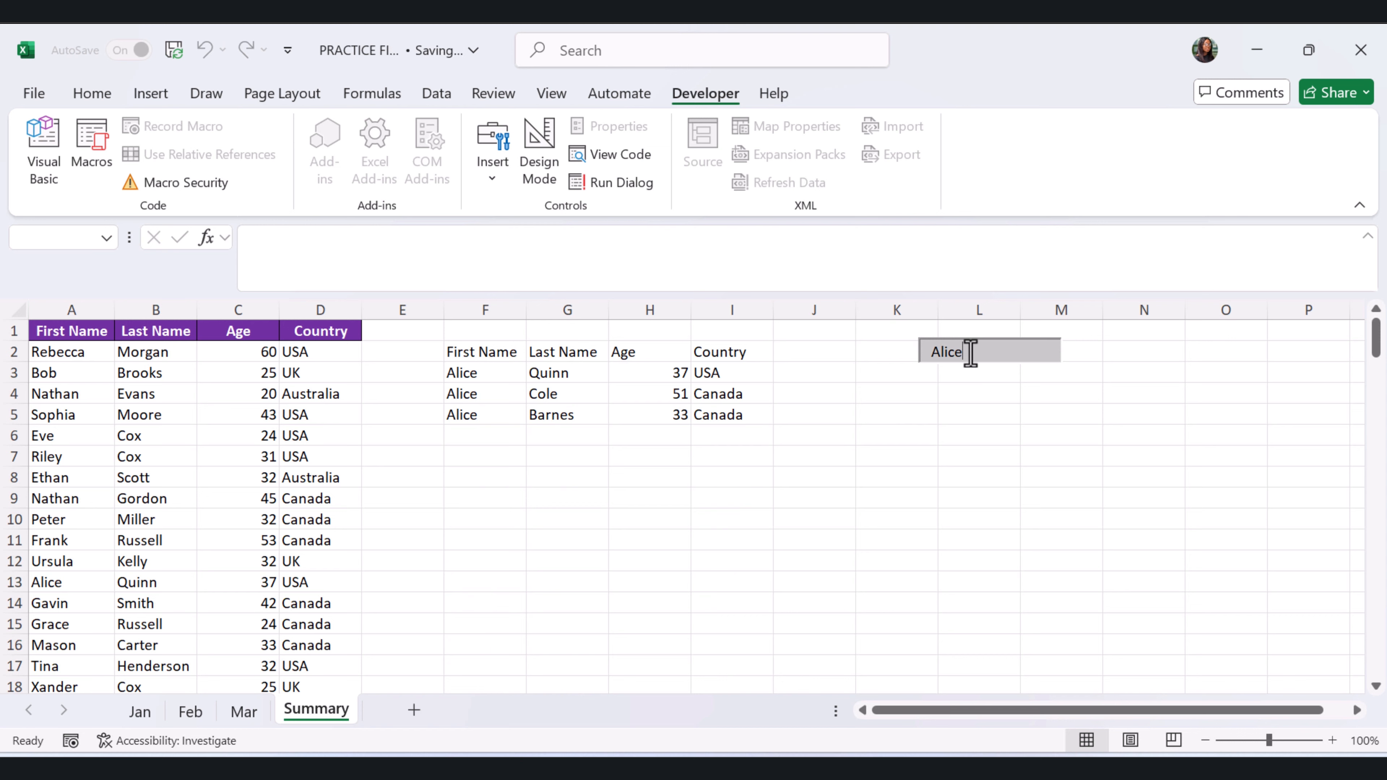
Replace the search term with USA and look through the matching rows
{"action": "key", "text": "BackSpace"}
{"action": "key", "text": "BackSpace"}
{"action": "key", "text": "BackSpace"}
{"action": "key", "text": "BackSpace"}
{"action": "key", "text": "BackSpace"}
{"action": "type", "text": "USA"}
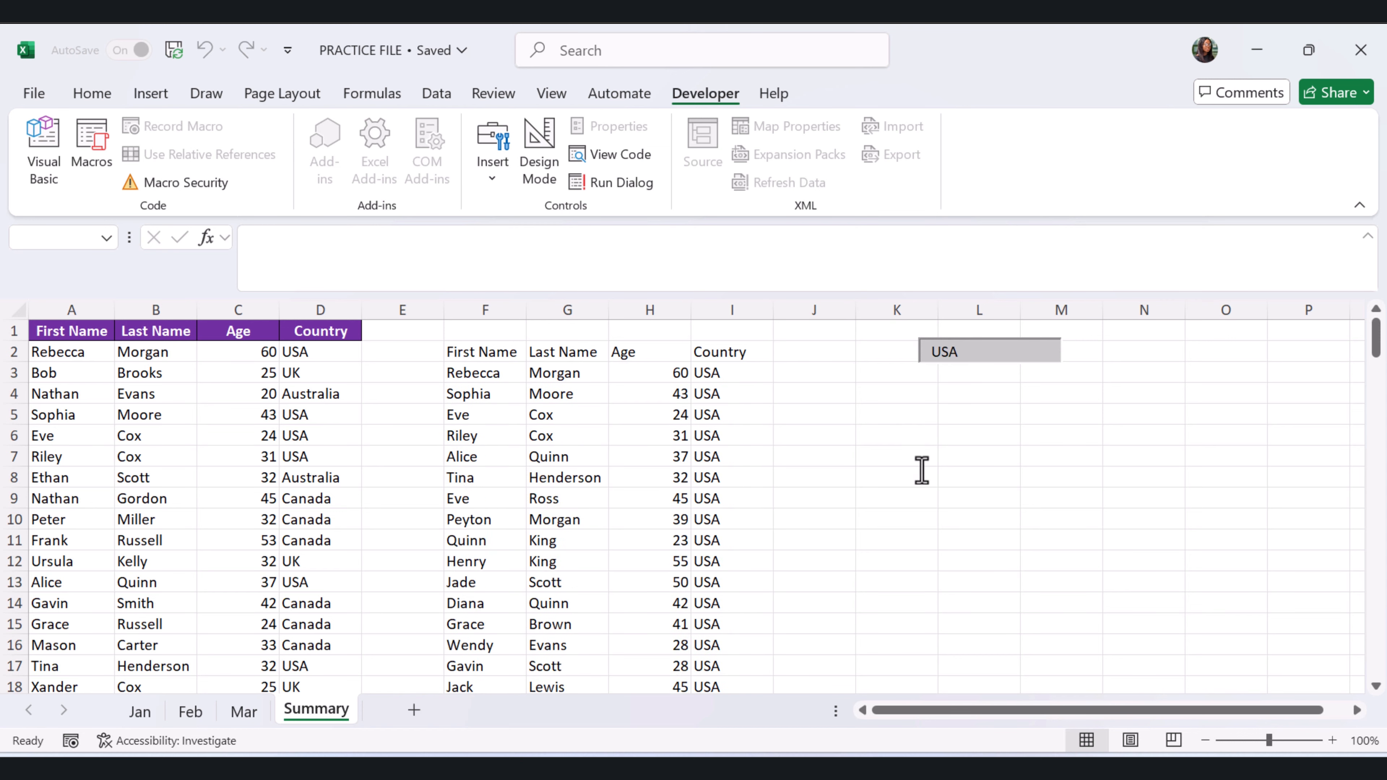
{"action": "scroll", "coordinate": [814, 475], "scroll_direction": "down", "scroll_amount": 3}
{"action": "scroll", "coordinate": [822, 475], "scroll_direction": "down", "scroll_amount": 10}
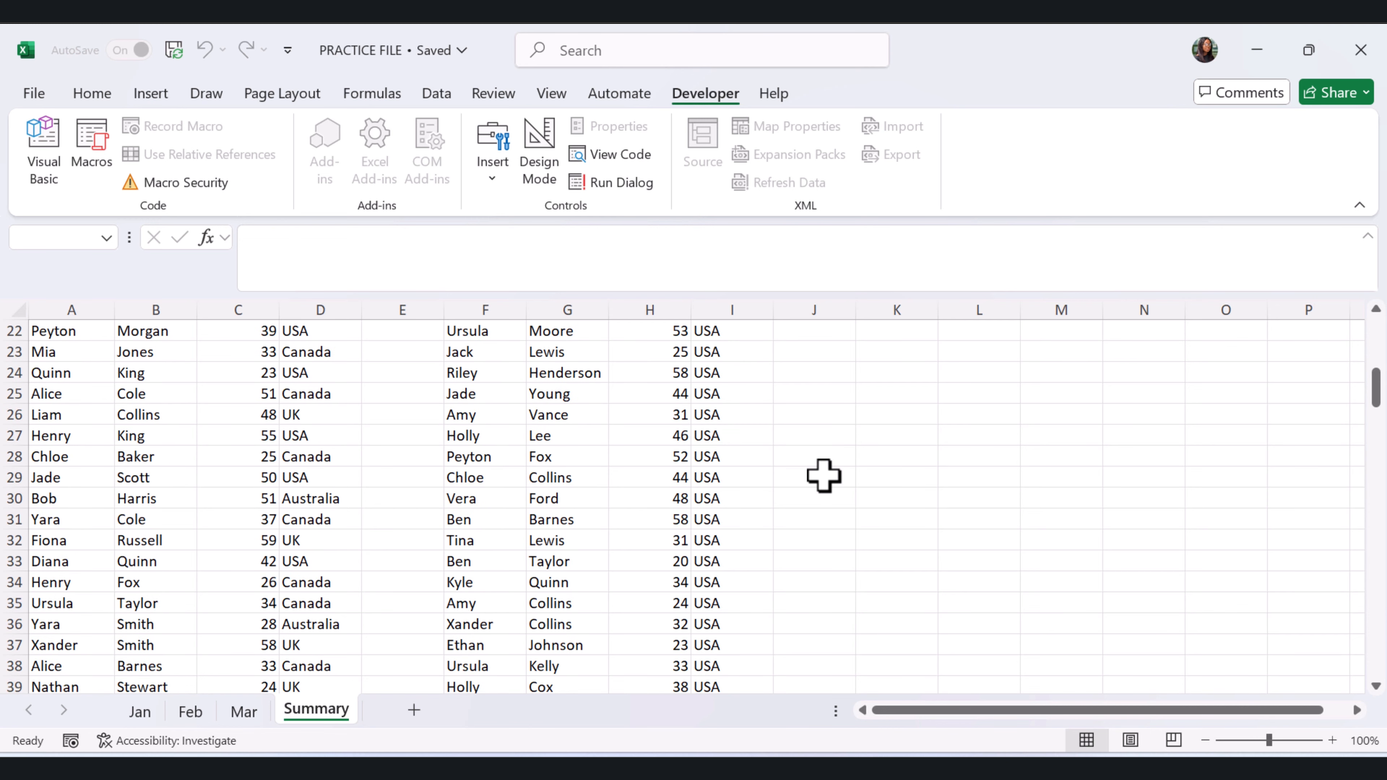
{"action": "scroll", "coordinate": [832, 475], "scroll_direction": "up", "scroll_amount": 8}
{"action": "scroll", "coordinate": [832, 475], "scroll_direction": "up", "scroll_amount": 5}
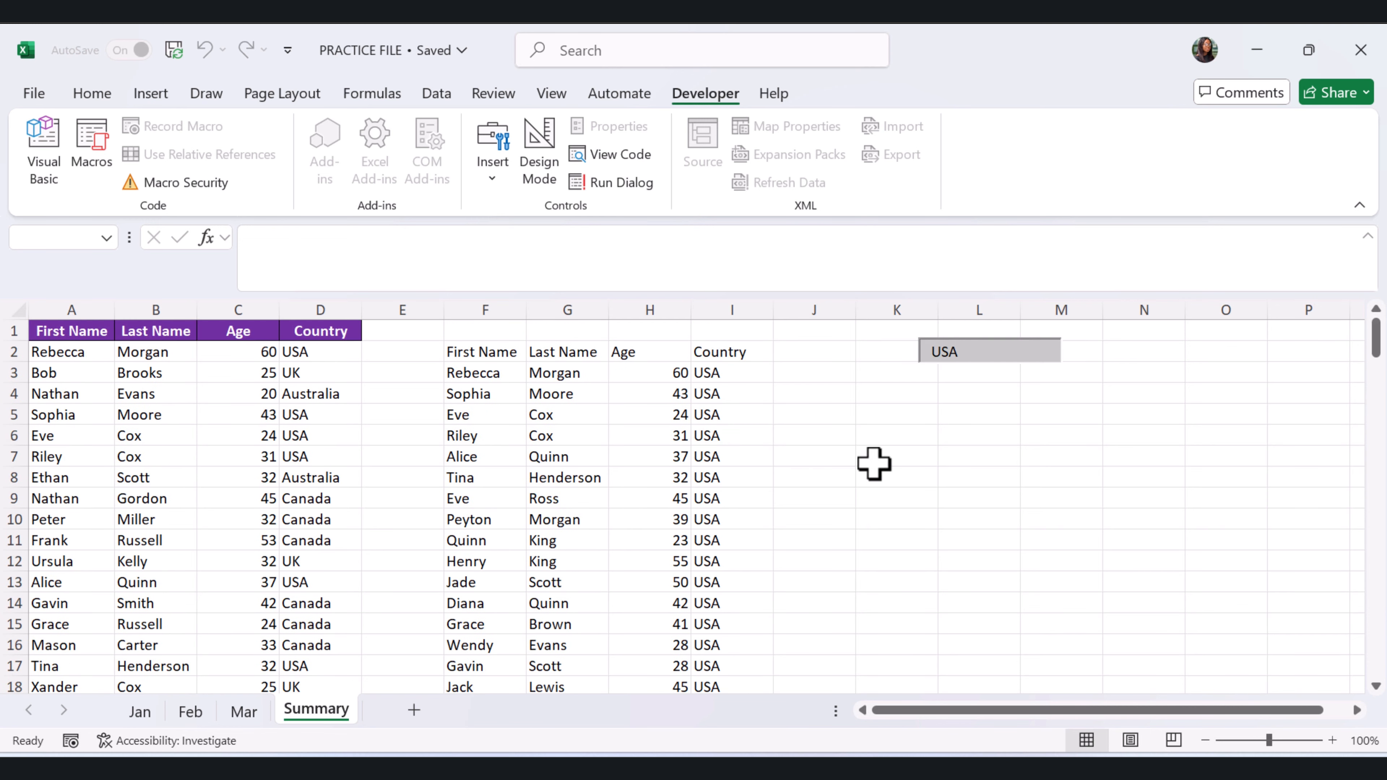
{"action": "left_click", "coordinate": [931, 441]}
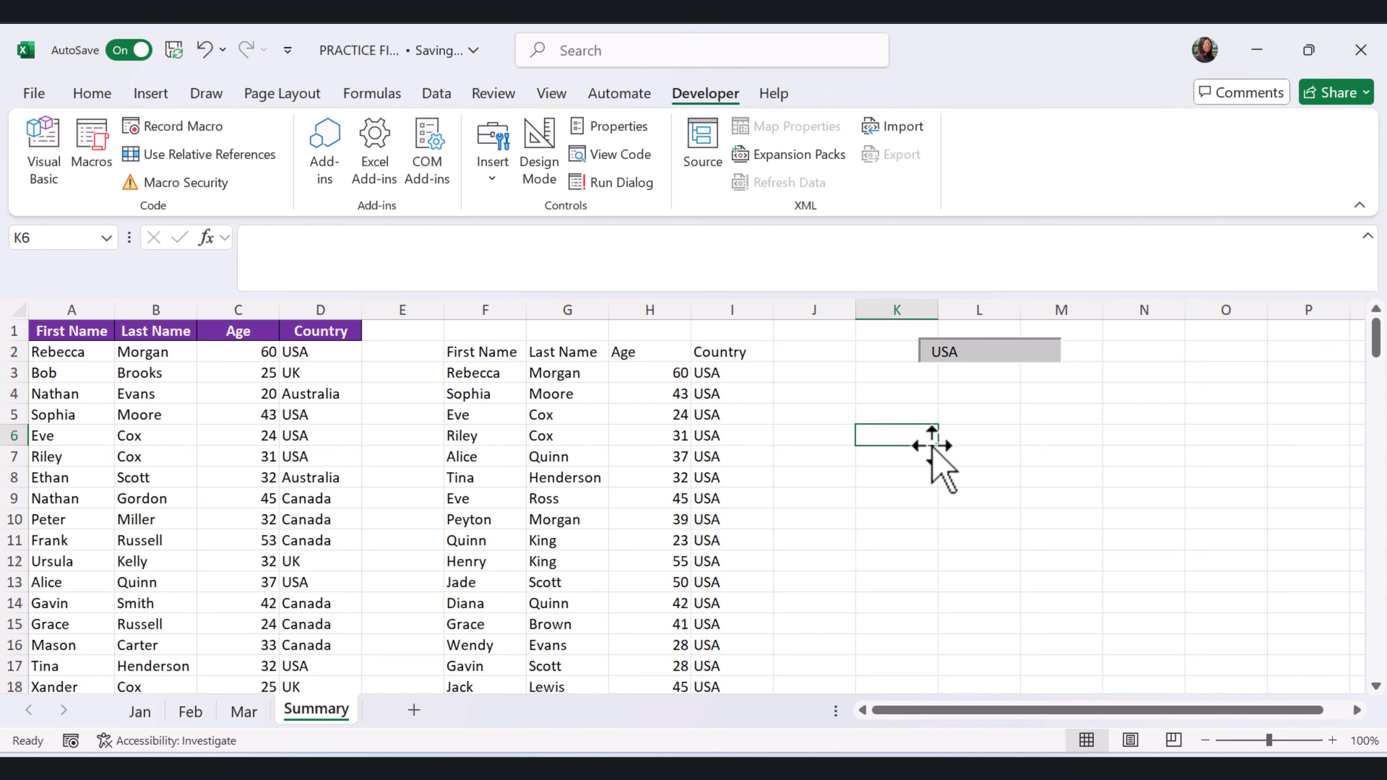
Clear the country from the search box and filter by a different first name
{"action": "left_click", "coordinate": [1000, 355]}
{"action": "key", "text": "BackSpace"}
{"action": "key", "text": "BackSpace"}
{"action": "key", "text": "BackSpace"}
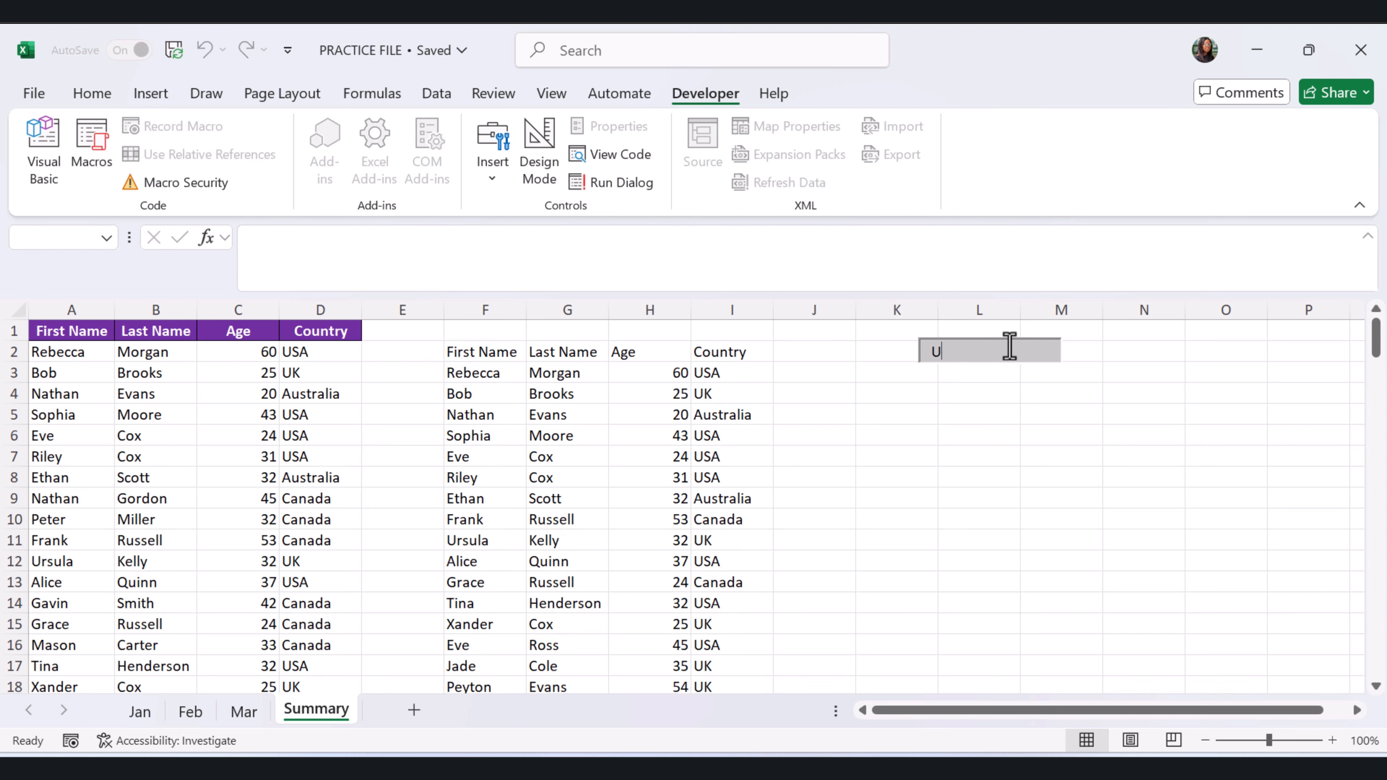
{"action": "type", "text": "bob"}
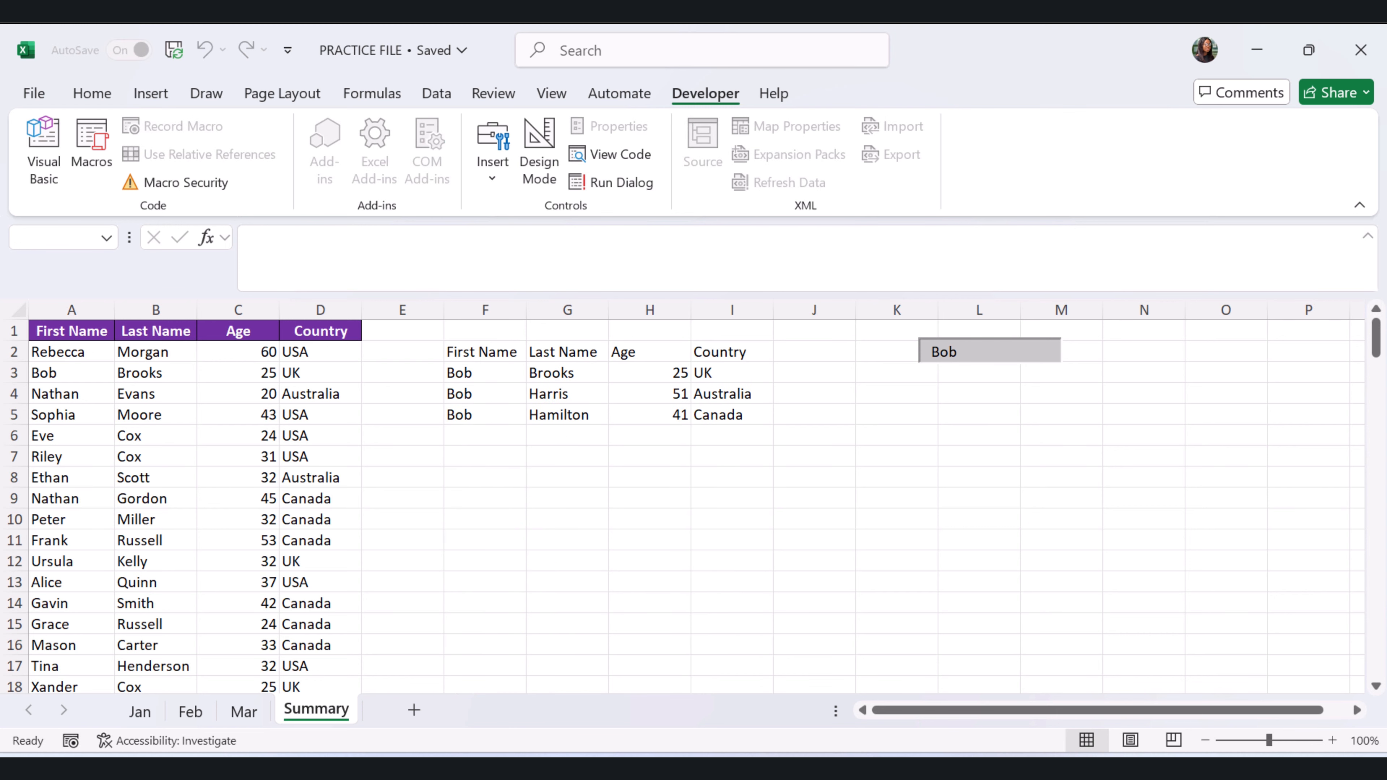
Replace the search term with Canada and look through the filtered rows
{"action": "key", "text": "BackSpace"}
{"action": "key", "text": "BackSpace"}
{"action": "key", "text": "BackSpace"}
{"action": "type", "text": "C"}
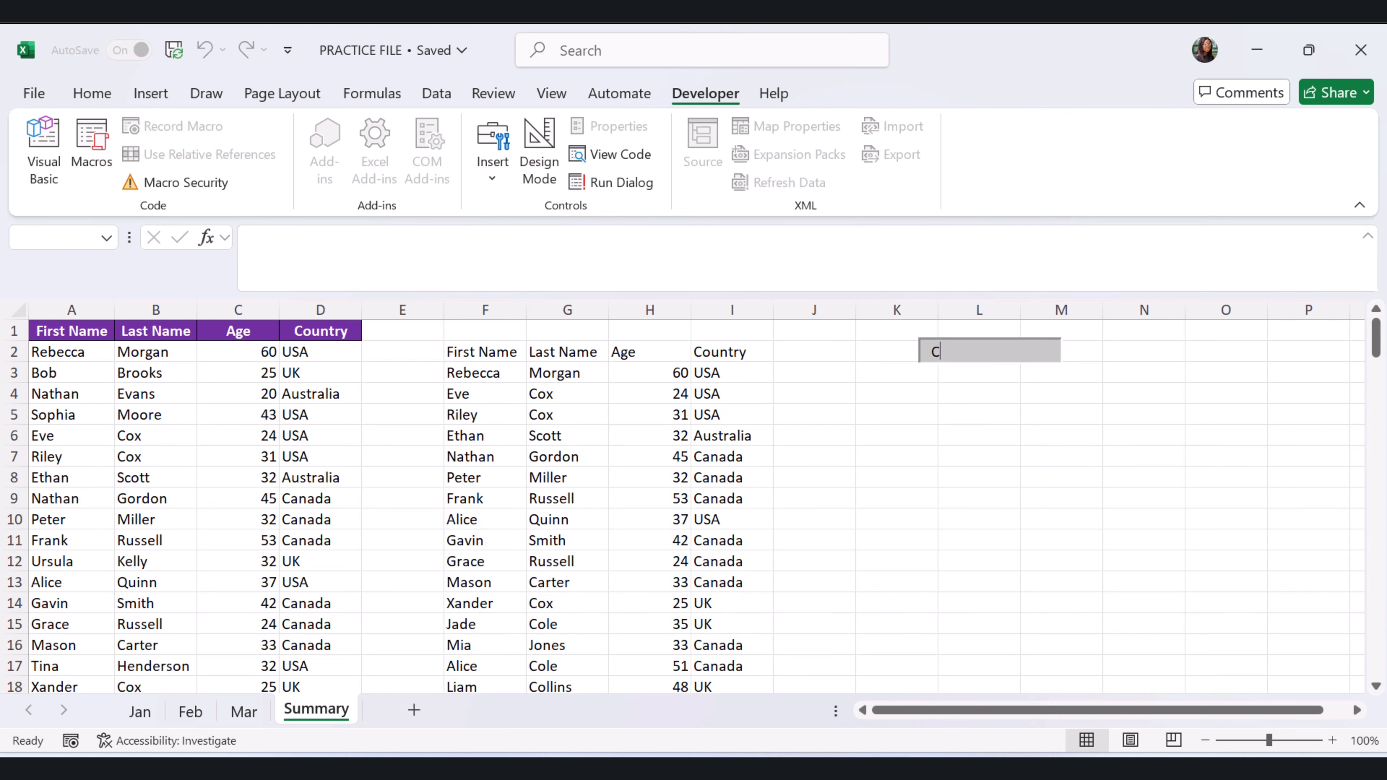
{"action": "type", "text": "anada"}
{"action": "scroll", "coordinate": [1092, 514], "scroll_direction": "down", "scroll_amount": 7}
{"action": "scroll", "coordinate": [1092, 514], "scroll_direction": "up", "scroll_amount": 7}
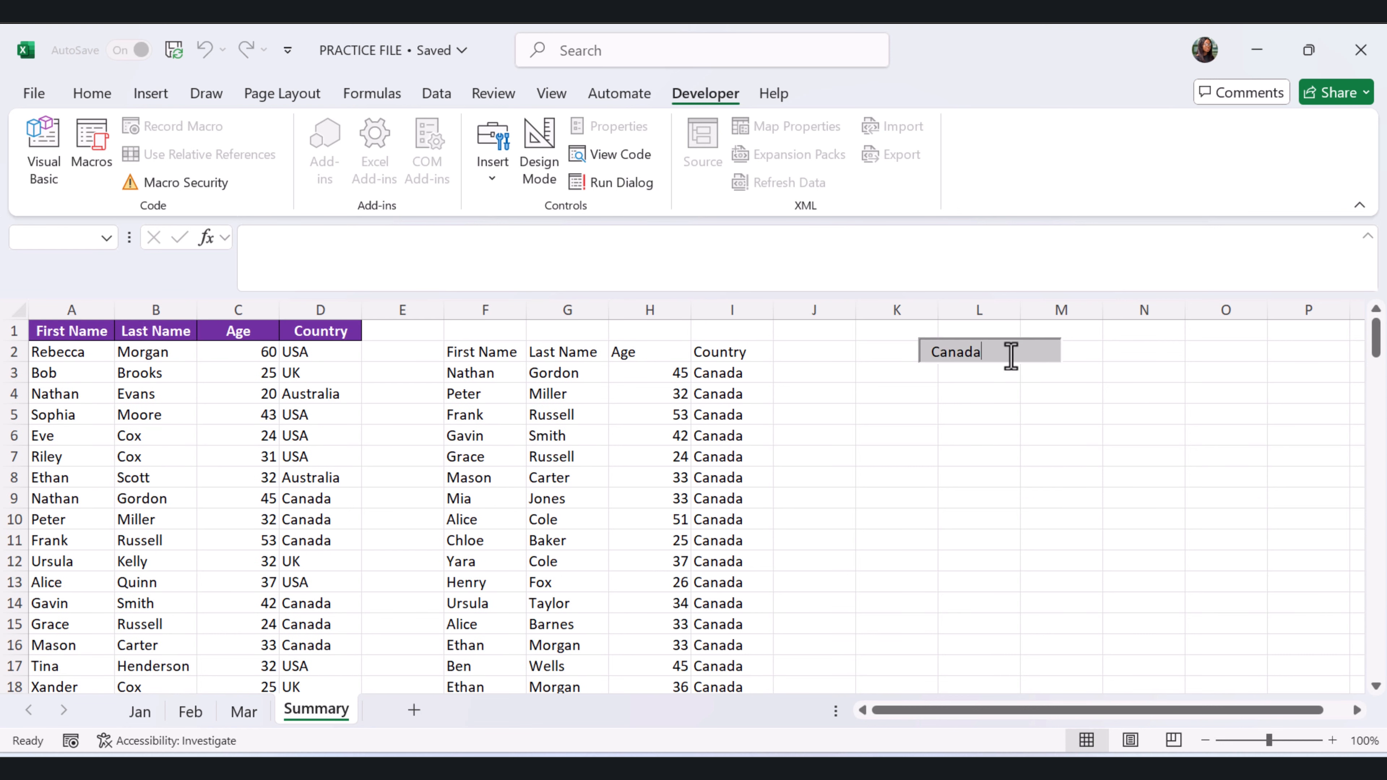
Replace the search term with 30 to filter the results by age
{"action": "key", "text": "BackSpace"}
{"action": "key", "text": "BackSpace"}
{"action": "key", "text": "BackSpace"}
{"action": "key", "text": "BackSpace"}
{"action": "key", "text": "BackSpace"}
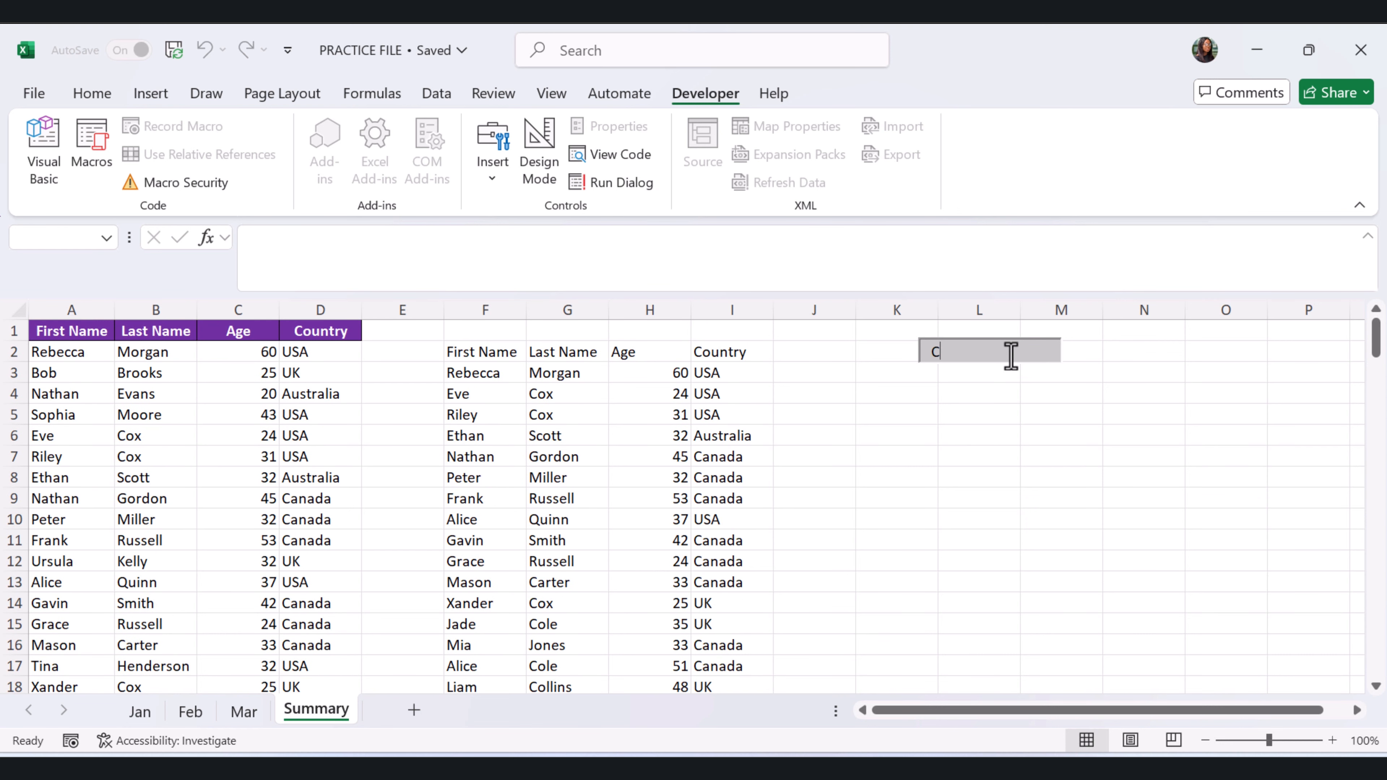
{"action": "key", "text": "BackSpace"}
{"action": "type", "text": "30"}
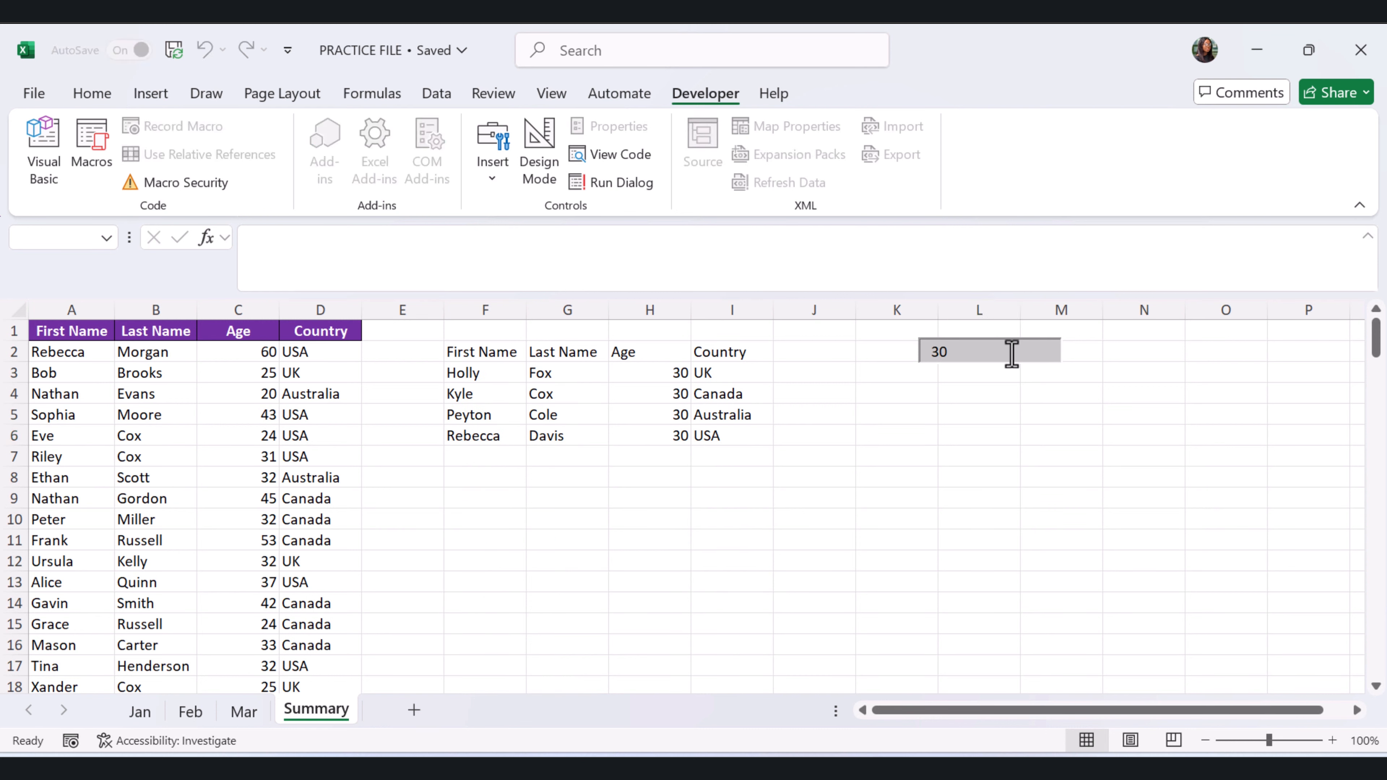
Replace the search term with ABC to test a term that is not in the data
{"action": "key", "text": "BackSpace"}
{"action": "key", "text": "BackSpace"}
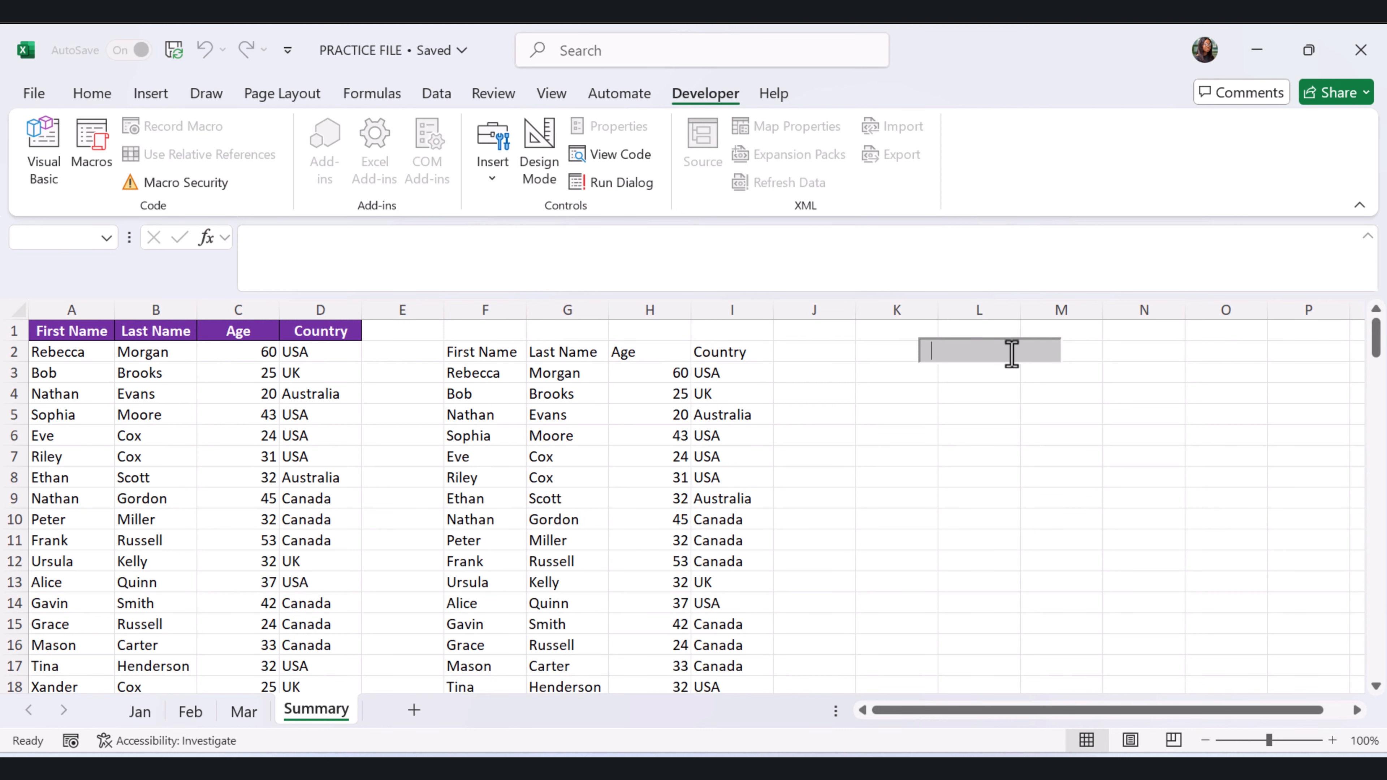
{"action": "type", "text": "ABC"}
{"action": "left_click", "coordinate": [566, 435]}
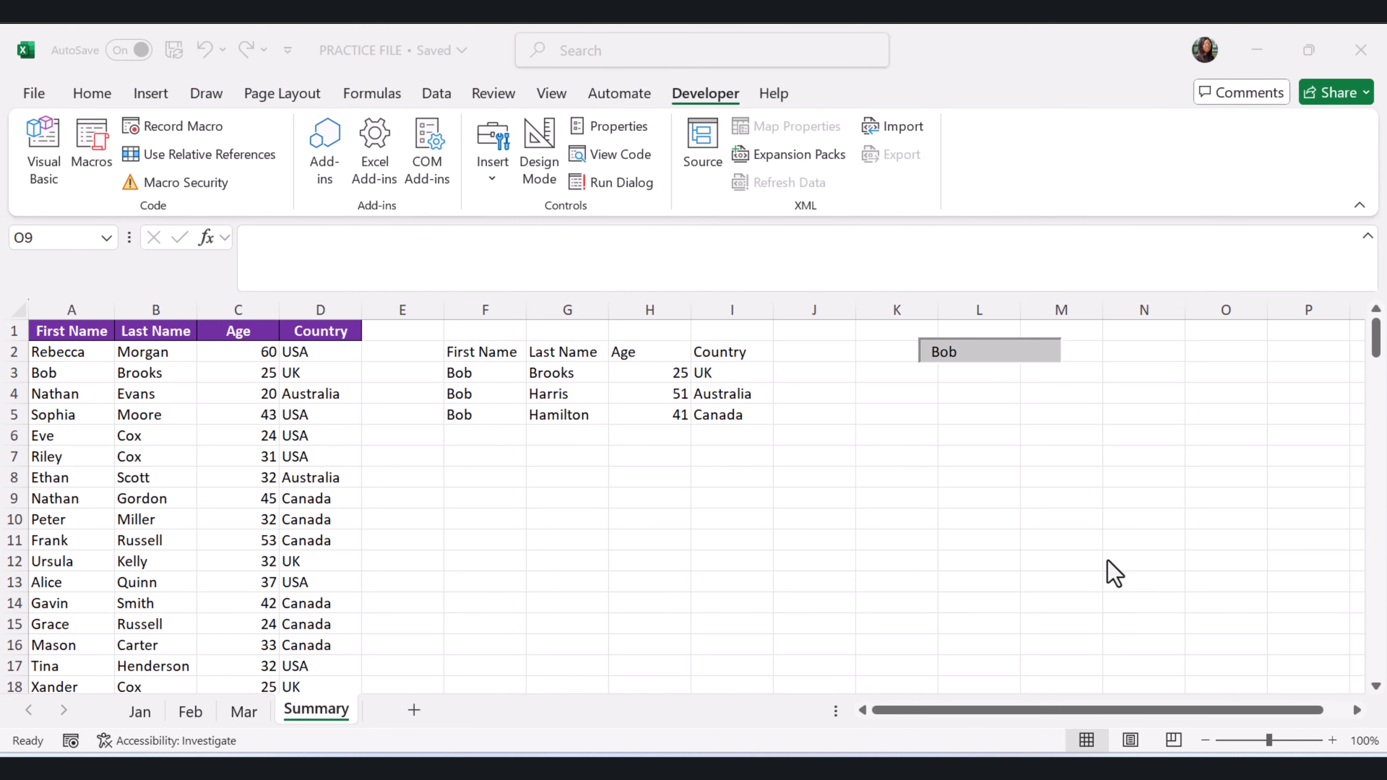
Create a formula-based conditional formatting rule for F2:H151 using =LEN(F2)>0
{"action": "left_click", "coordinate": [849, 538]}
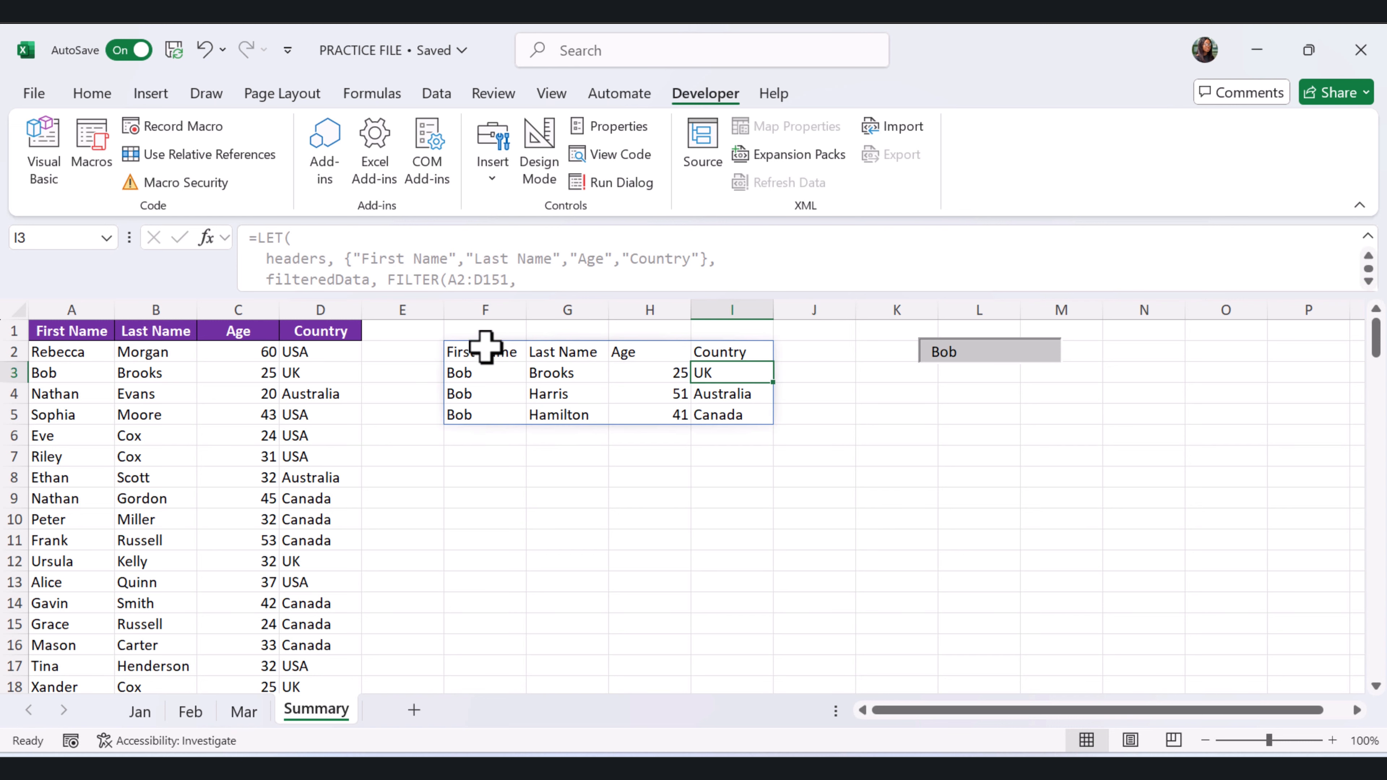
{"action": "mouse_move", "coordinate": [485, 346]}
{"action": "left_mouse_down"}
{"action": "mouse_move", "coordinate": [734, 465]}
{"action": "mouse_move", "coordinate": [693, 722]}
{"action": "mouse_move", "coordinate": [675, 654]}
{"action": "mouse_move", "coordinate": [675, 708]}
{"action": "mouse_move", "coordinate": [677, 650]}
{"action": "left_mouse_up"}
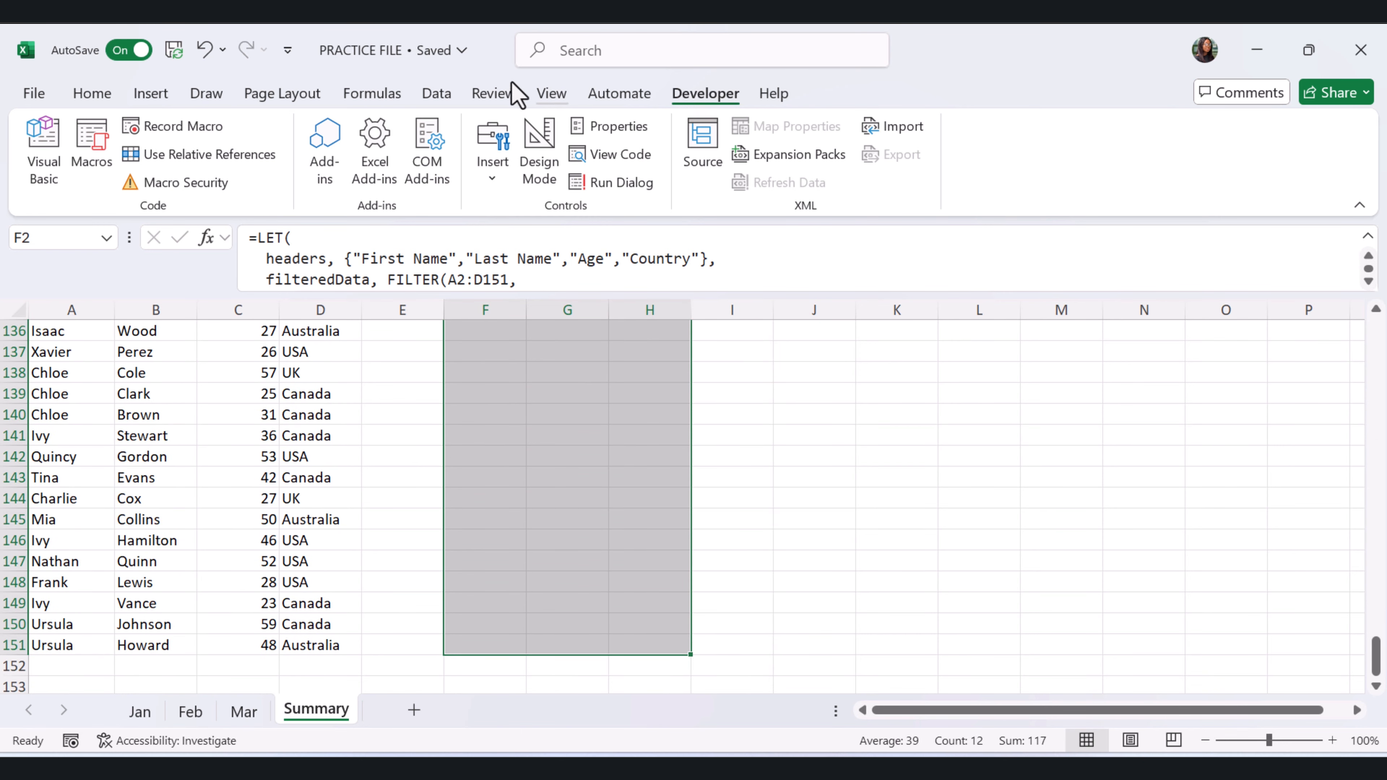
{"action": "left_click", "coordinate": [103, 96]}
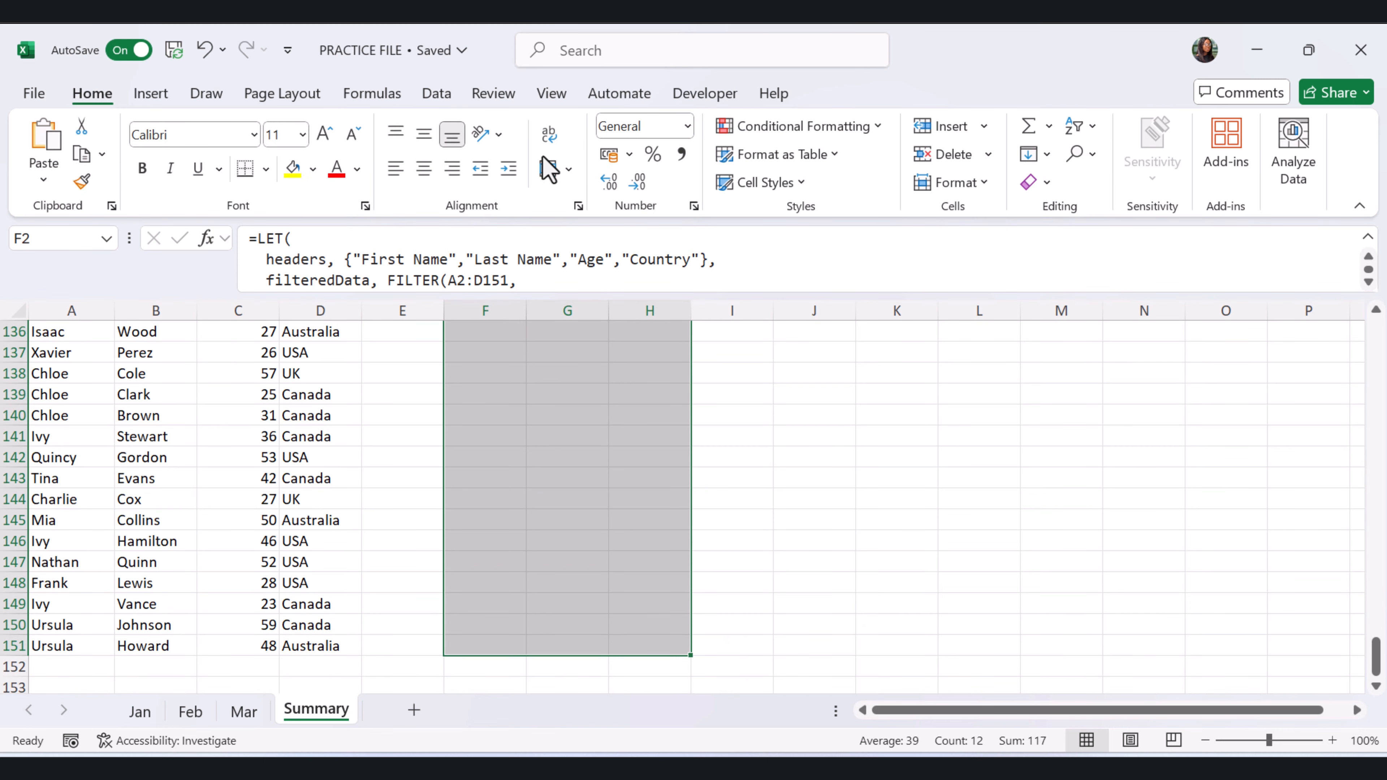
{"action": "left_click", "coordinate": [869, 127]}
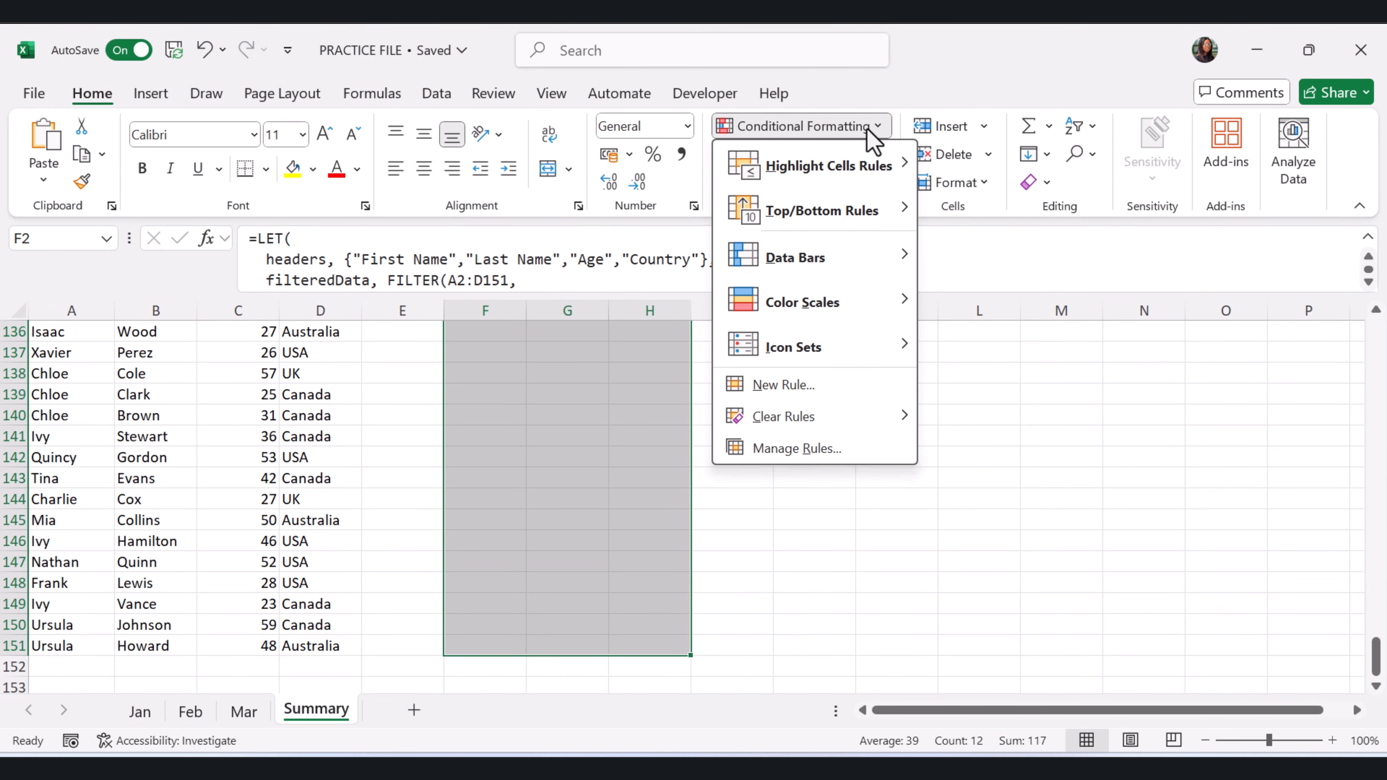
{"action": "left_click", "coordinate": [803, 387]}
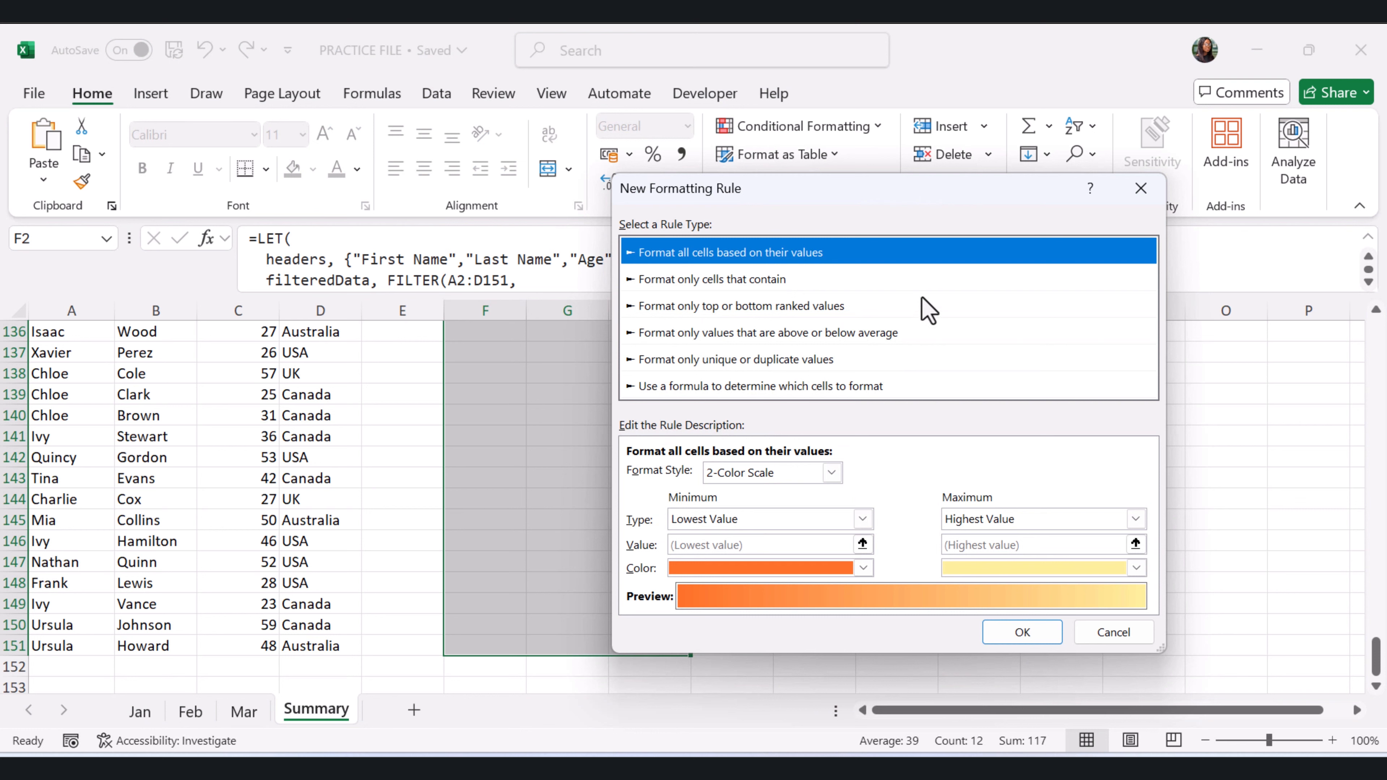
{"action": "left_click", "coordinate": [873, 386]}
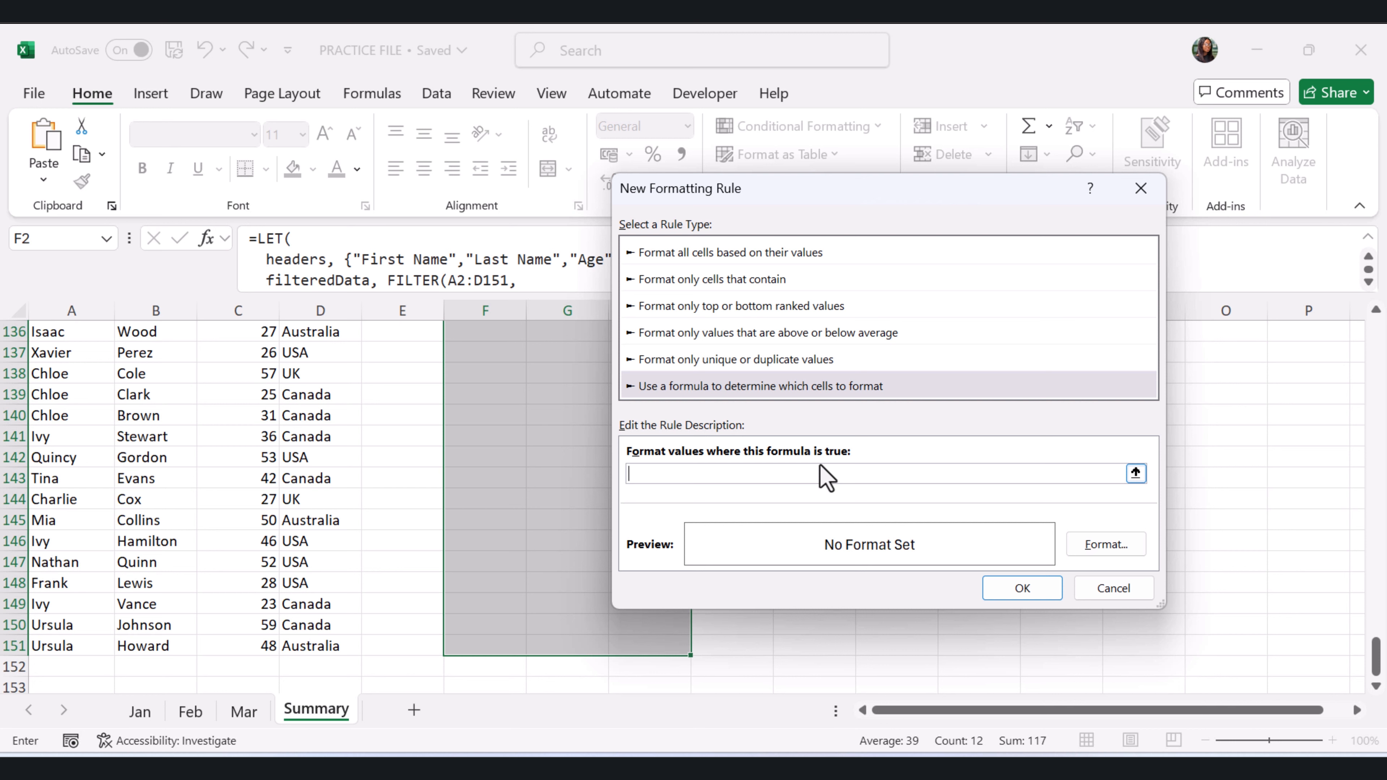
{"action": "type", "text": "=LEN(F2)>0"}
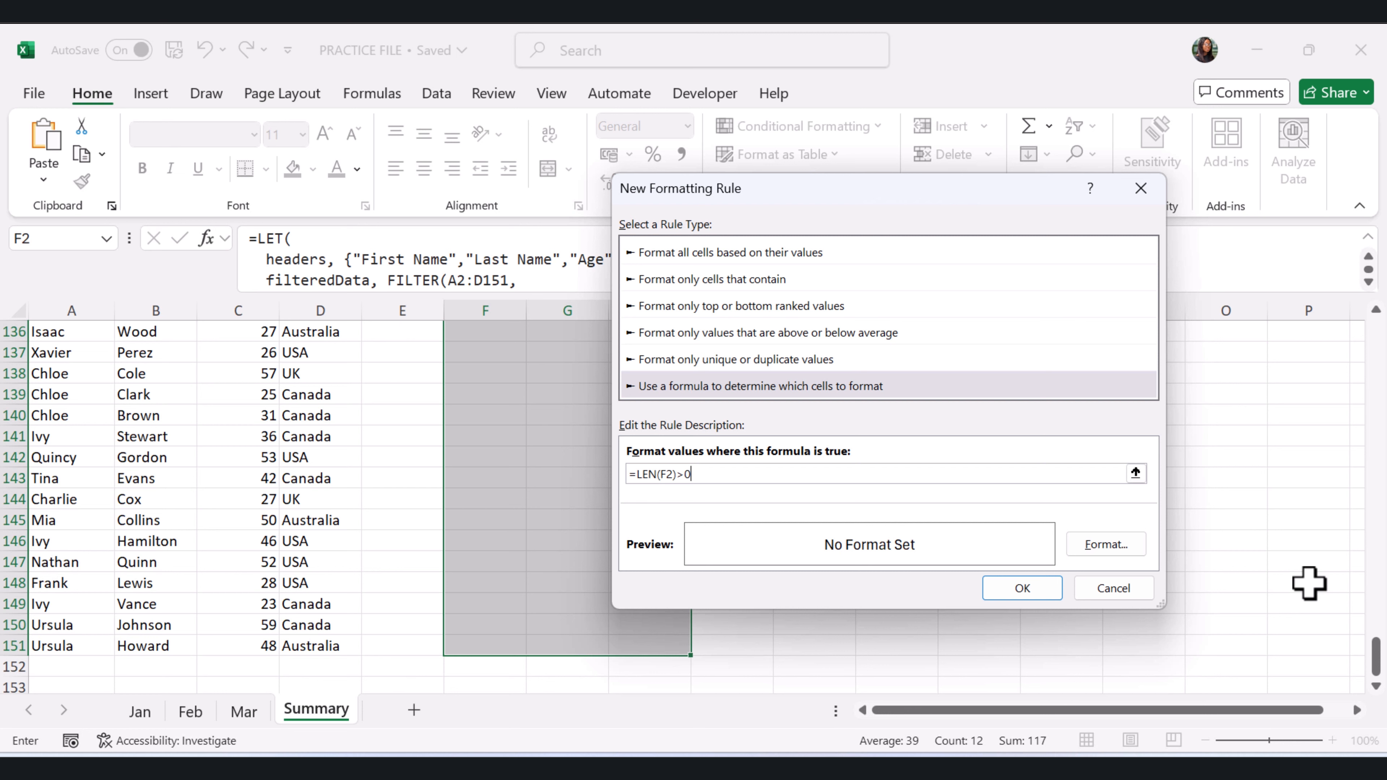
Give the new rule a solid orange-gold background fill, apply it, and check the highlighted results
{"action": "left_click", "coordinate": [1107, 547]}
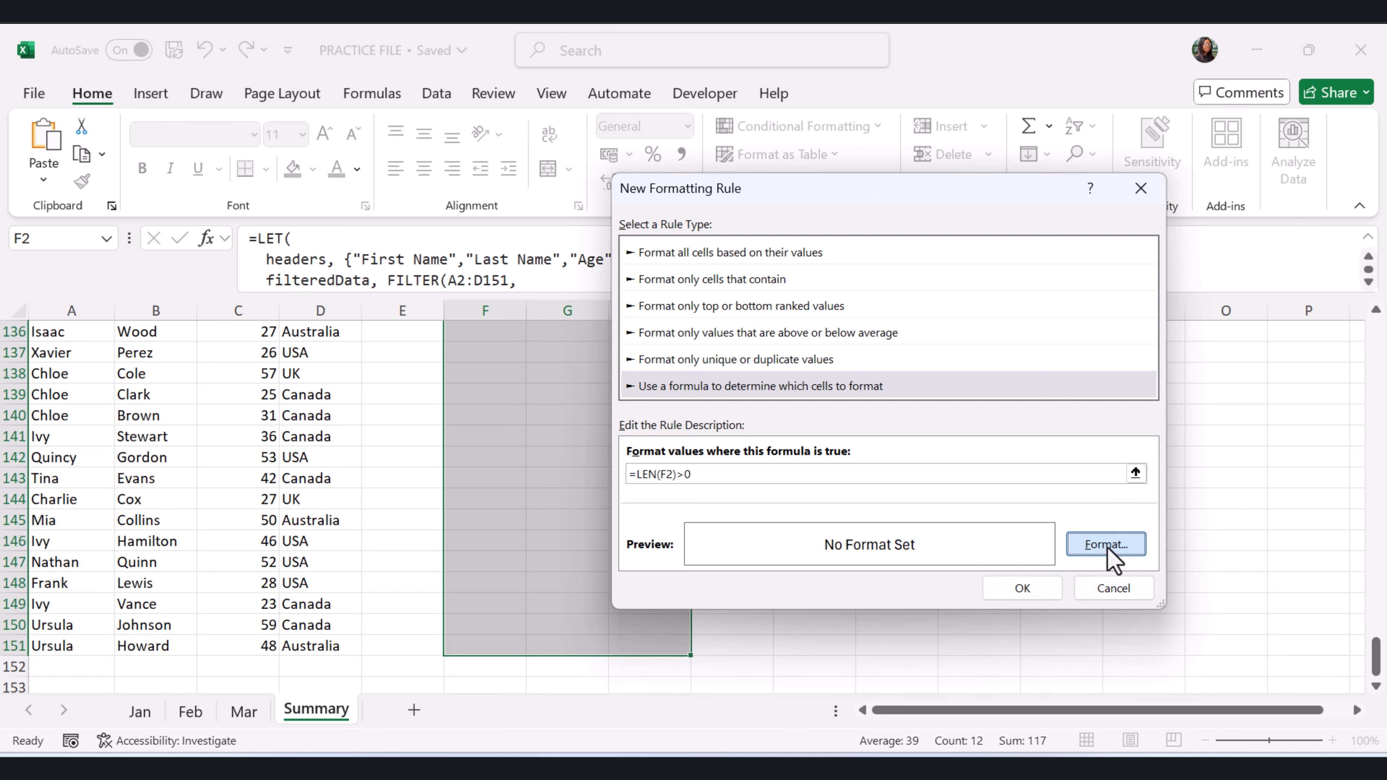
{"action": "left_click", "coordinate": [842, 132]}
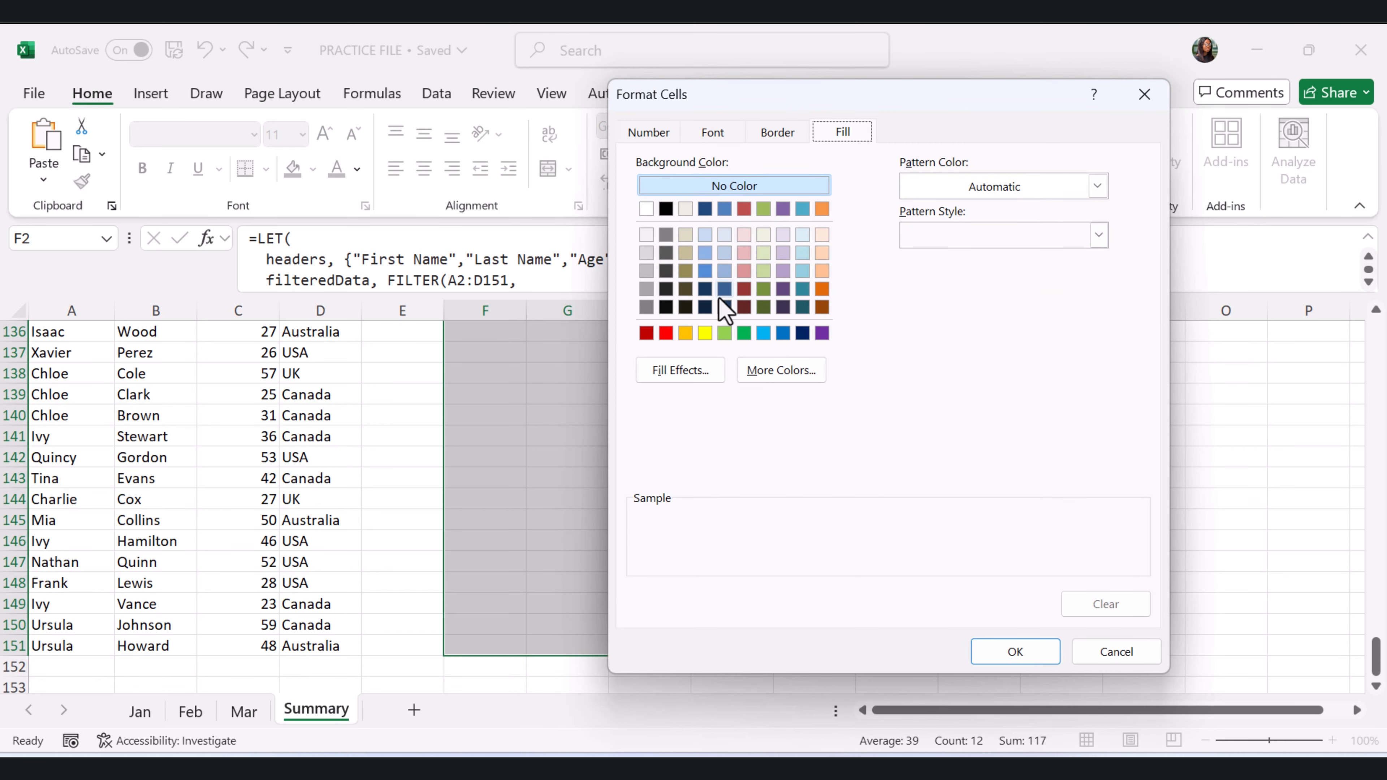
{"action": "left_click", "coordinate": [689, 334]}
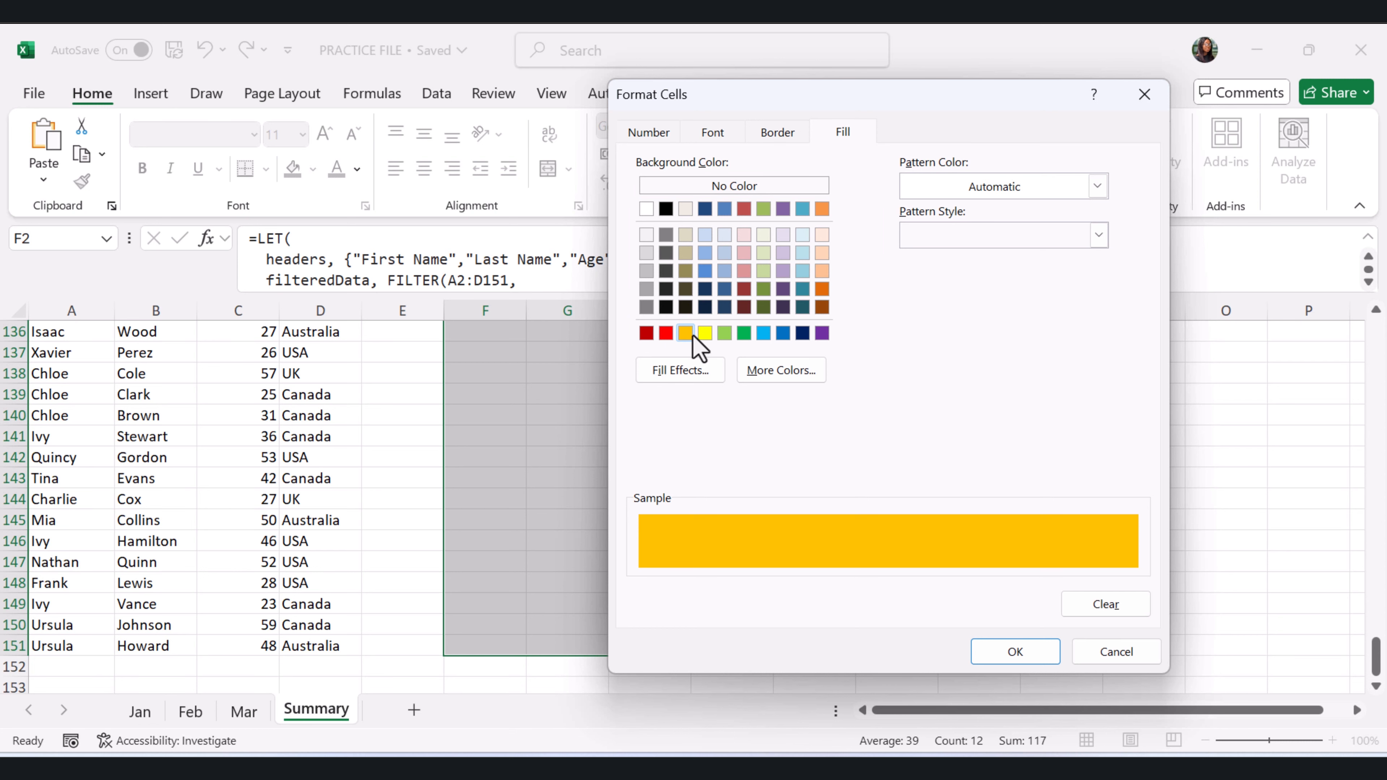
{"action": "left_click", "coordinate": [1026, 653]}
{"action": "left_click", "coordinate": [1045, 591]}
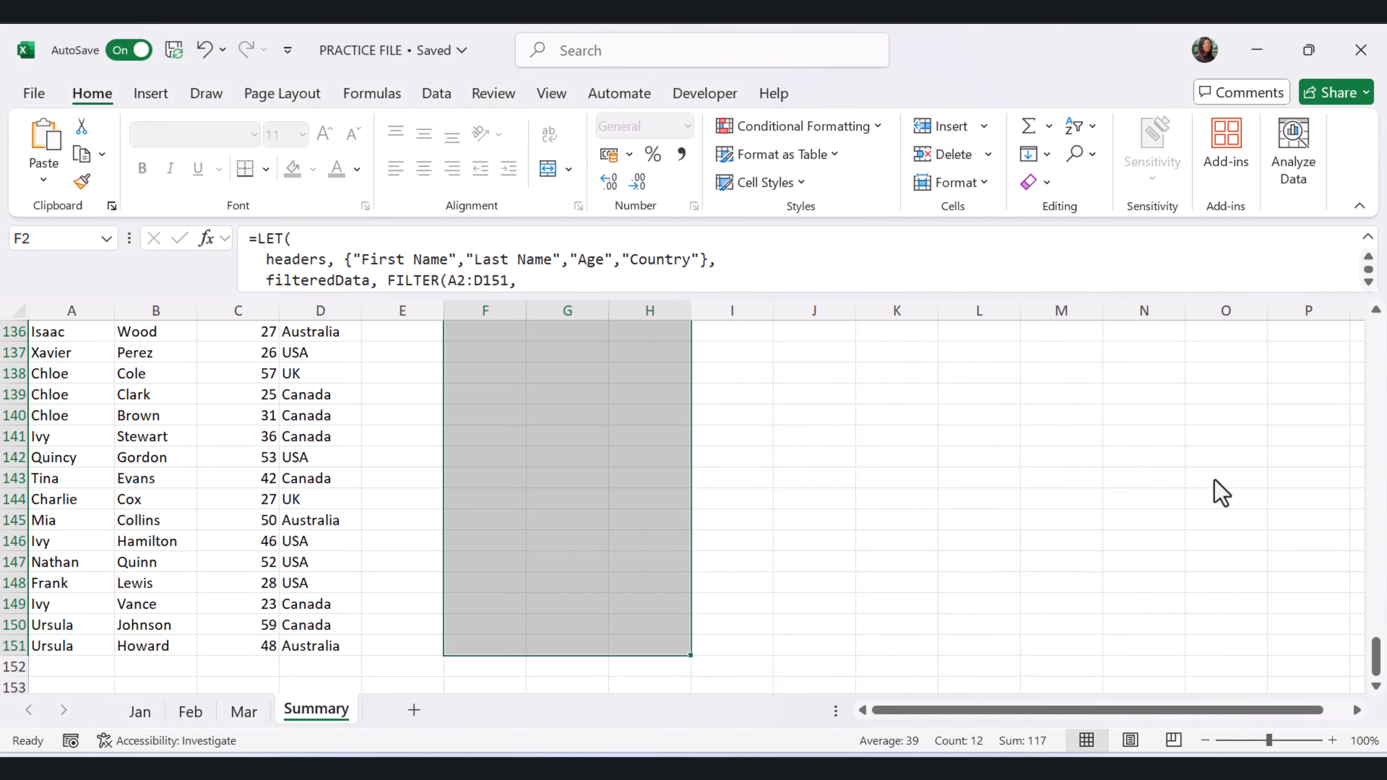
{"action": "left_click_drag", "start_coordinate": [1375, 655], "coordinate": [1376, 339]}
{"action": "left_click", "coordinate": [980, 519]}
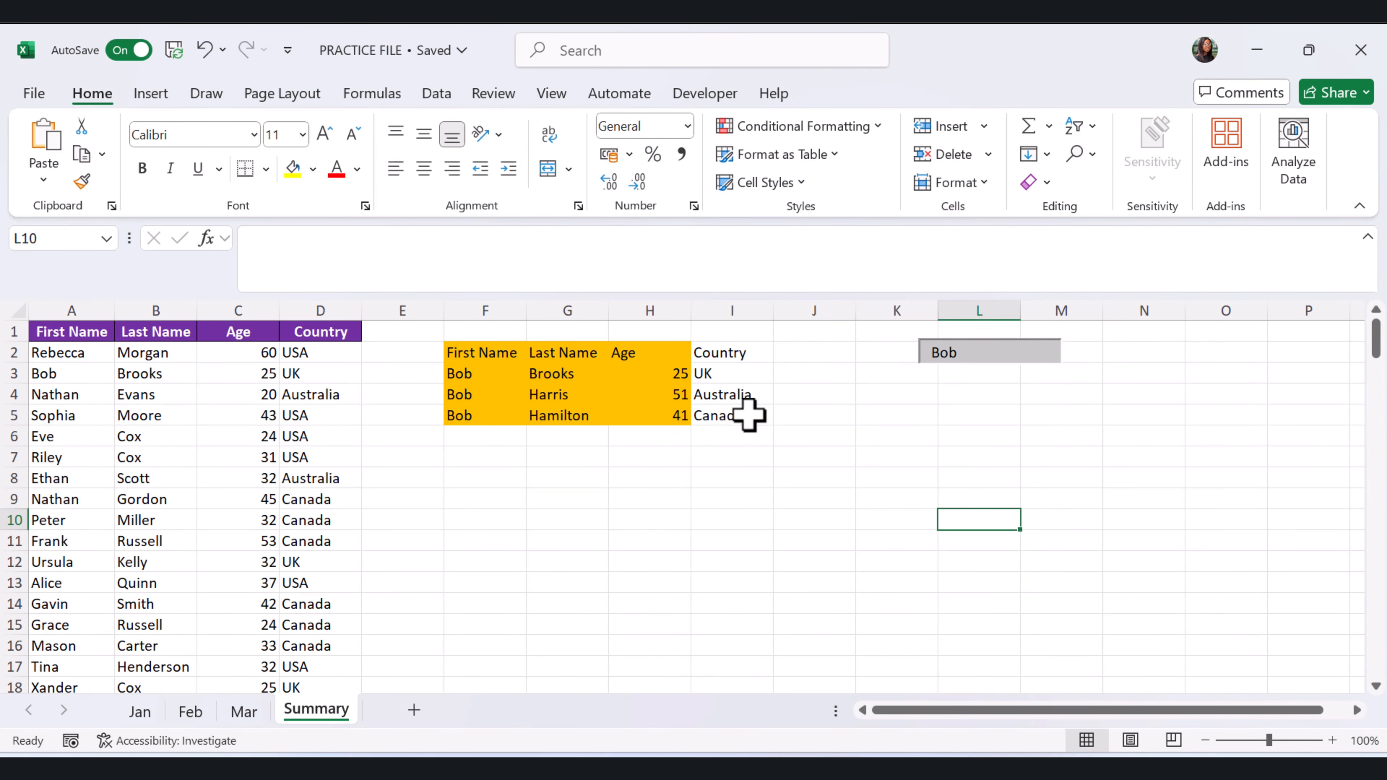
Extend the =LEN(F2)>0 conditional formatting rule to cover $F$2:$I$151 and apply the change
{"action": "left_click_drag", "start_coordinate": [485, 353], "coordinate": [732, 415]}
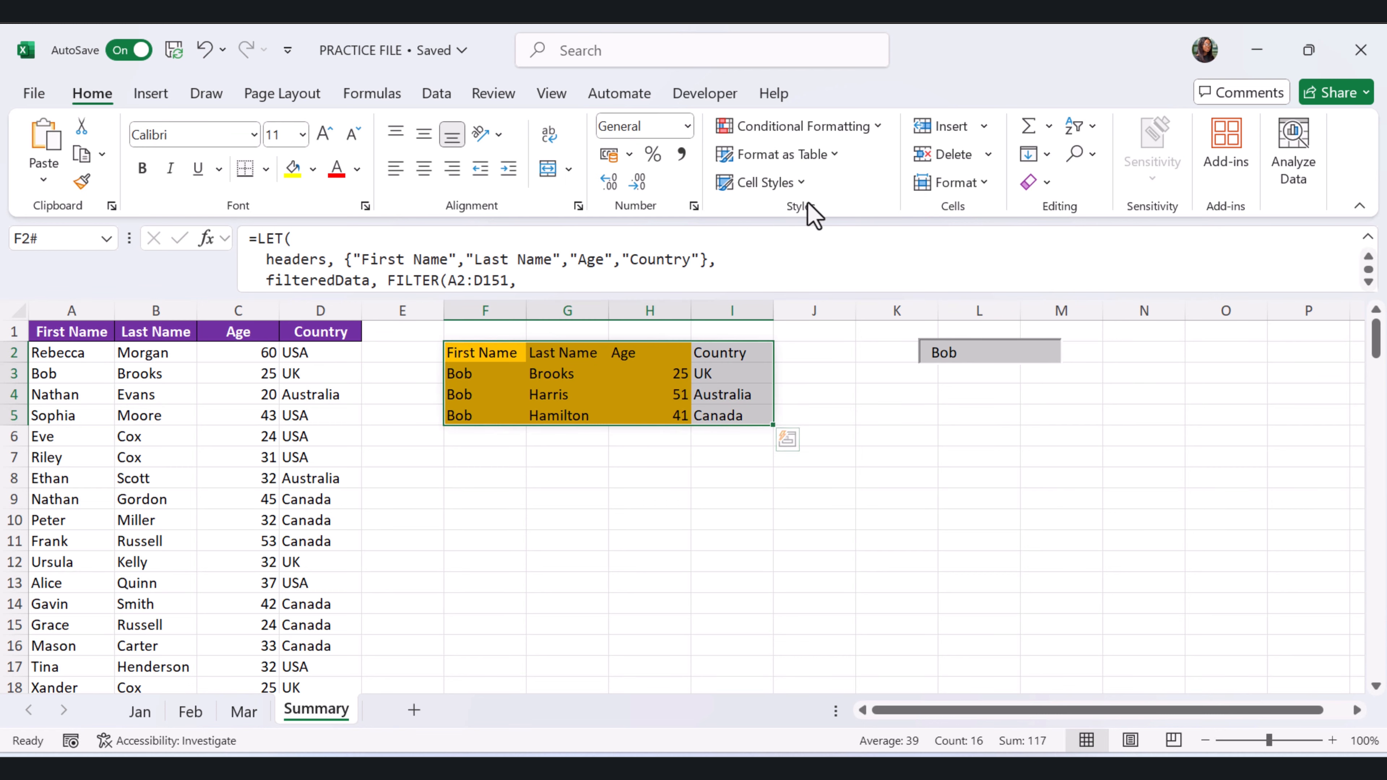
{"action": "left_click", "coordinate": [852, 134]}
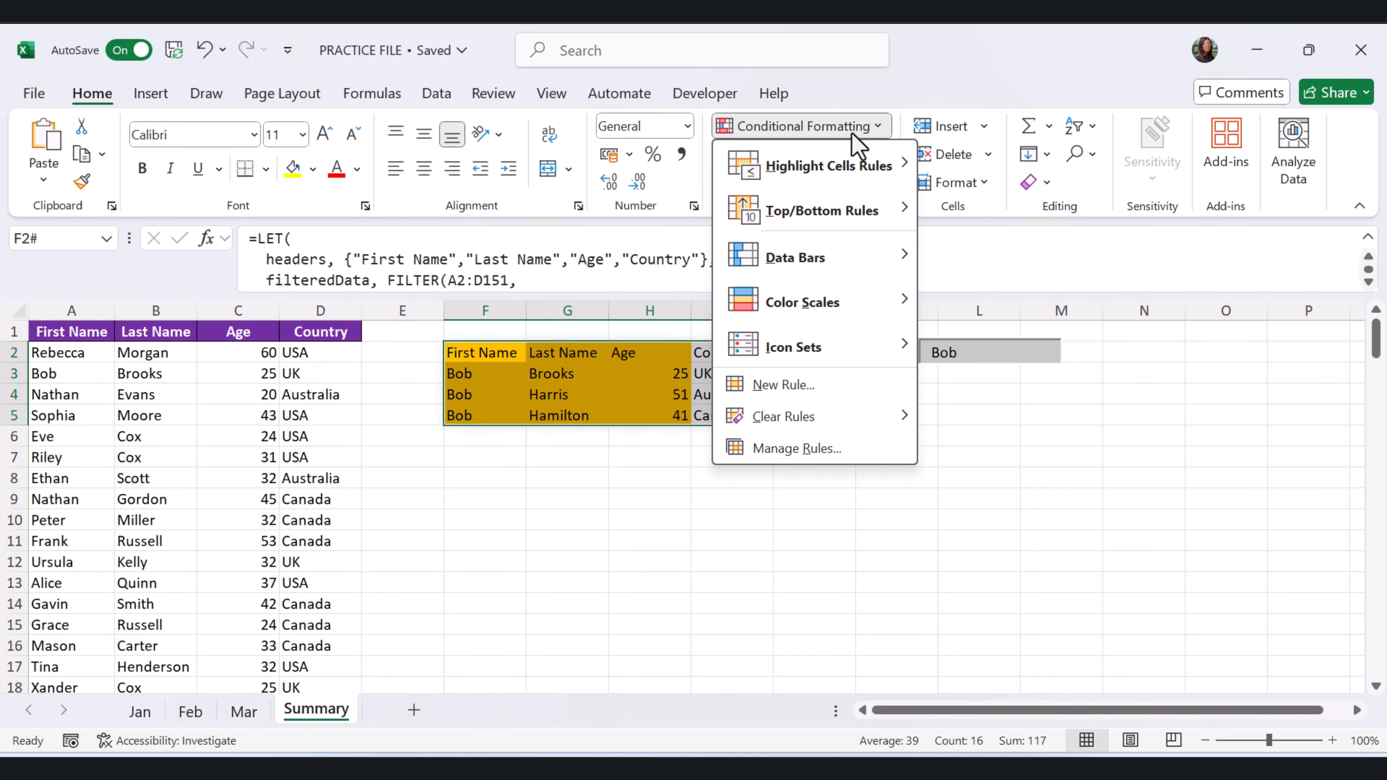
{"action": "left_click", "coordinate": [844, 440]}
{"action": "left_click", "coordinate": [983, 365]}
{"action": "left_click_drag", "start_coordinate": [990, 244], "coordinate": [896, 370]}
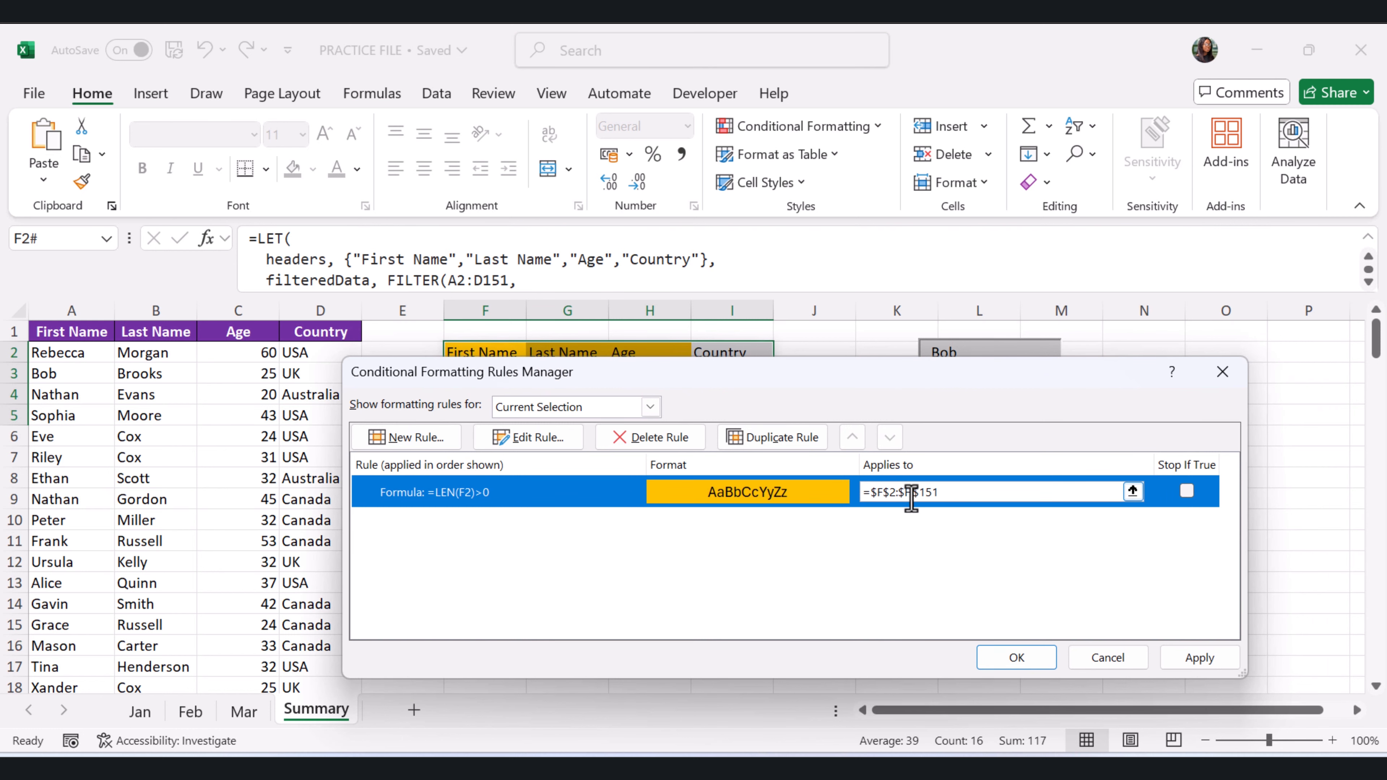
{"action": "left_click", "coordinate": [912, 494]}
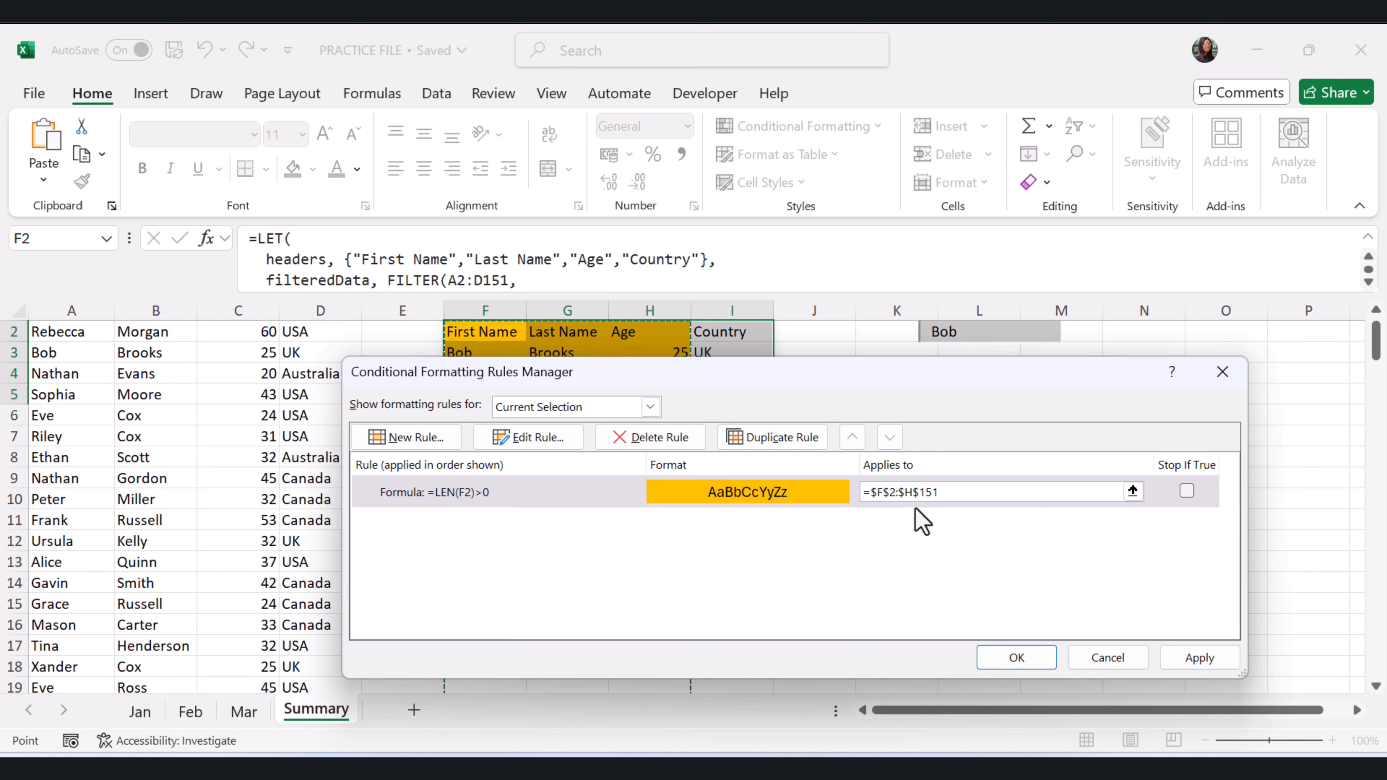
{"action": "key", "text": "BackSpace"}
{"action": "type", "text": "I"}
{"action": "left_click", "coordinate": [1196, 661]}
{"action": "left_click", "coordinate": [1026, 664]}
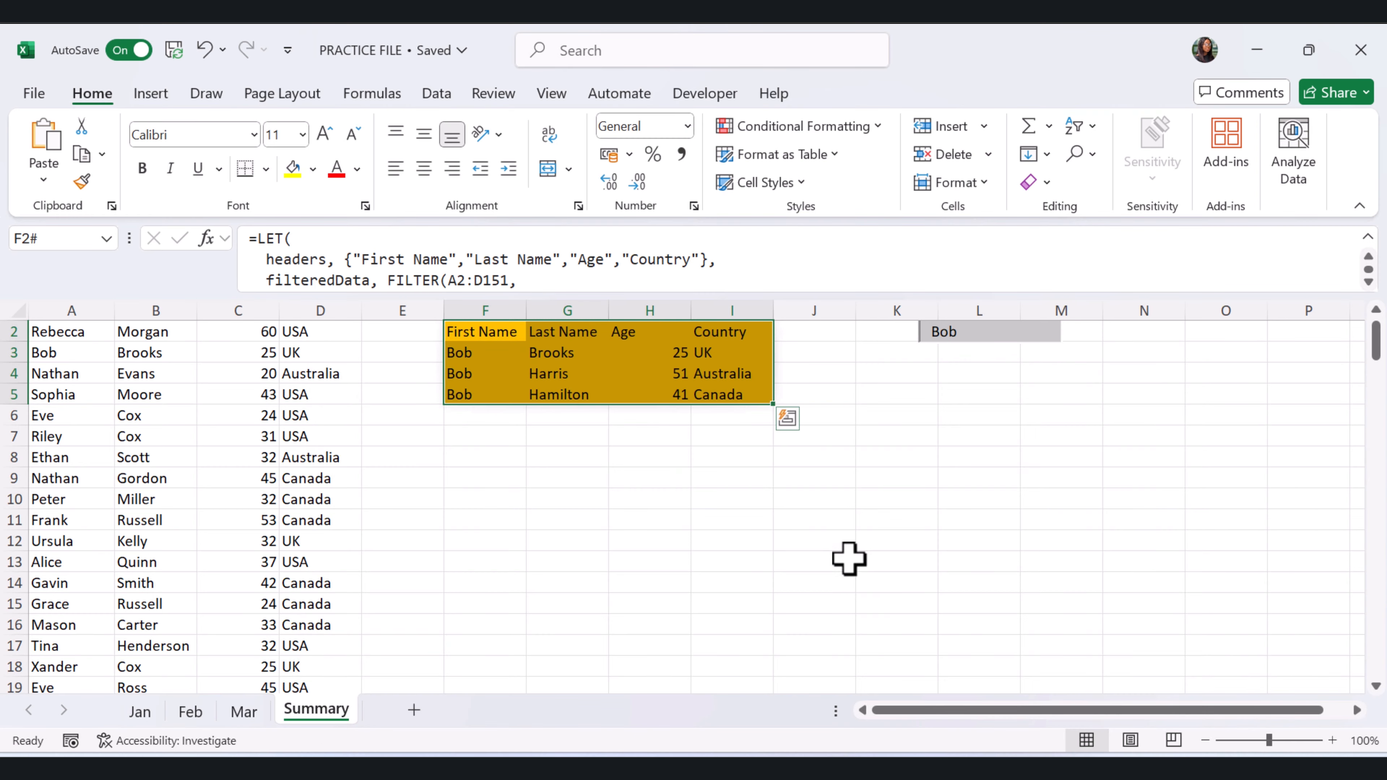
Replace the search term with a different first name from the records to test the highlighting across all four columns
{"action": "scroll", "coordinate": [961, 519], "scroll_direction": "up", "scroll_amount": 1}
{"action": "double_click", "coordinate": [999, 354]}
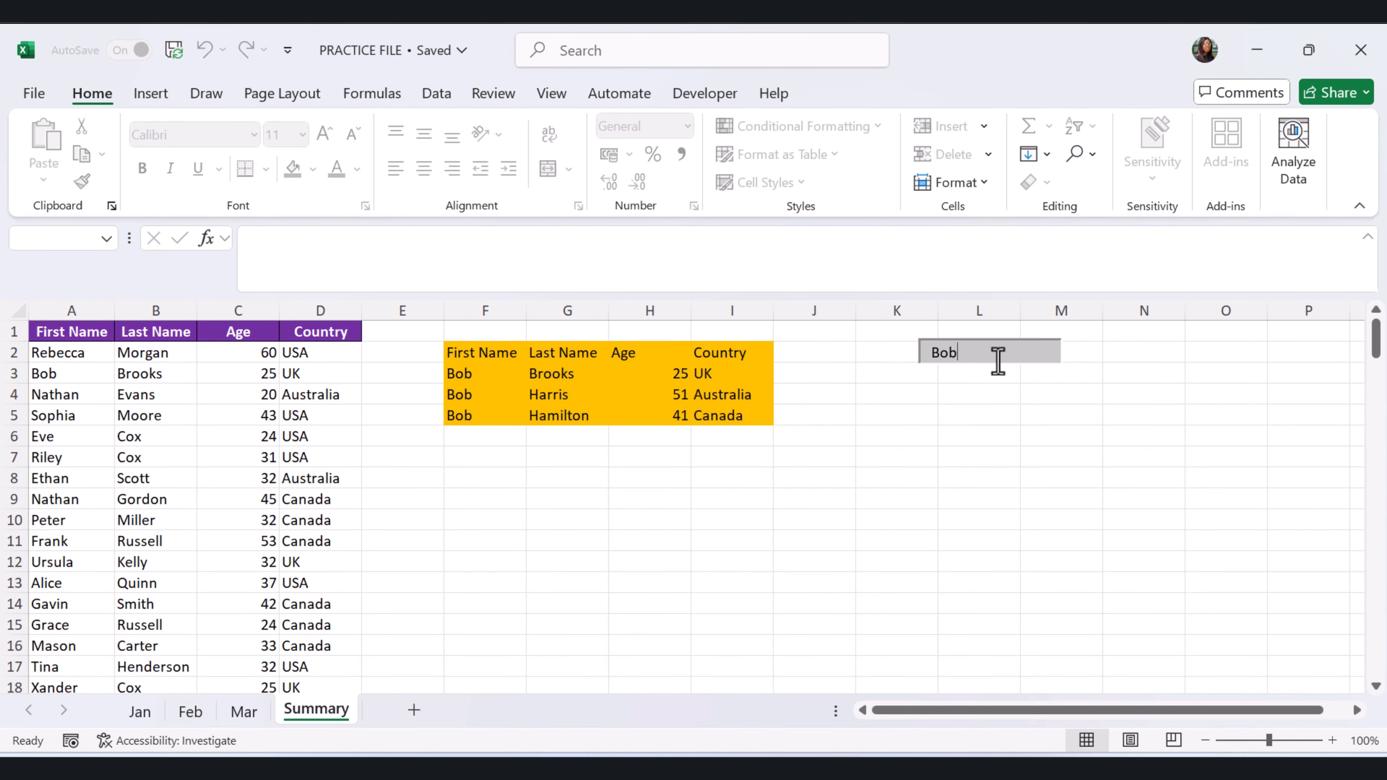
{"action": "key", "text": "BackSpace"}
{"action": "key", "text": "BackSpace"}
{"action": "key", "text": "BackSpace"}
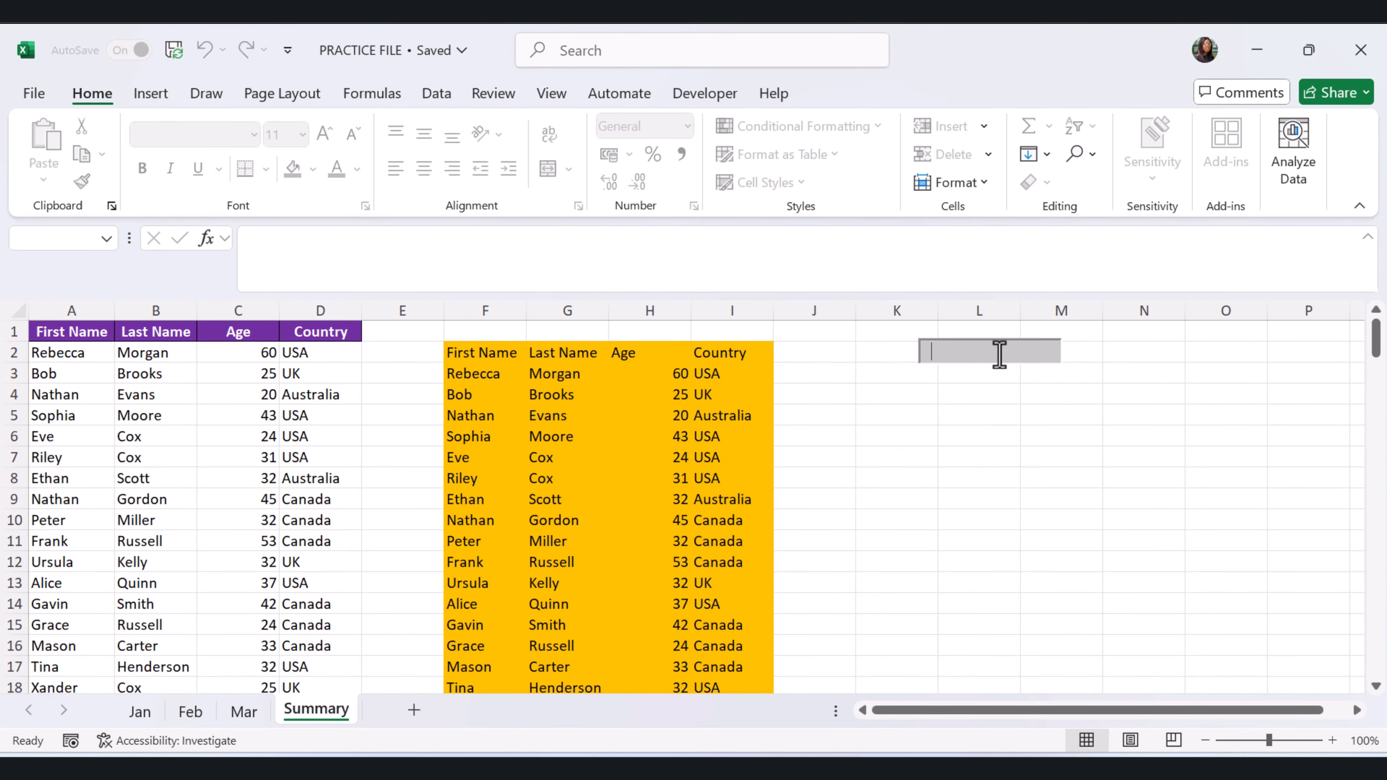
{"action": "type", "text": "Eve"}
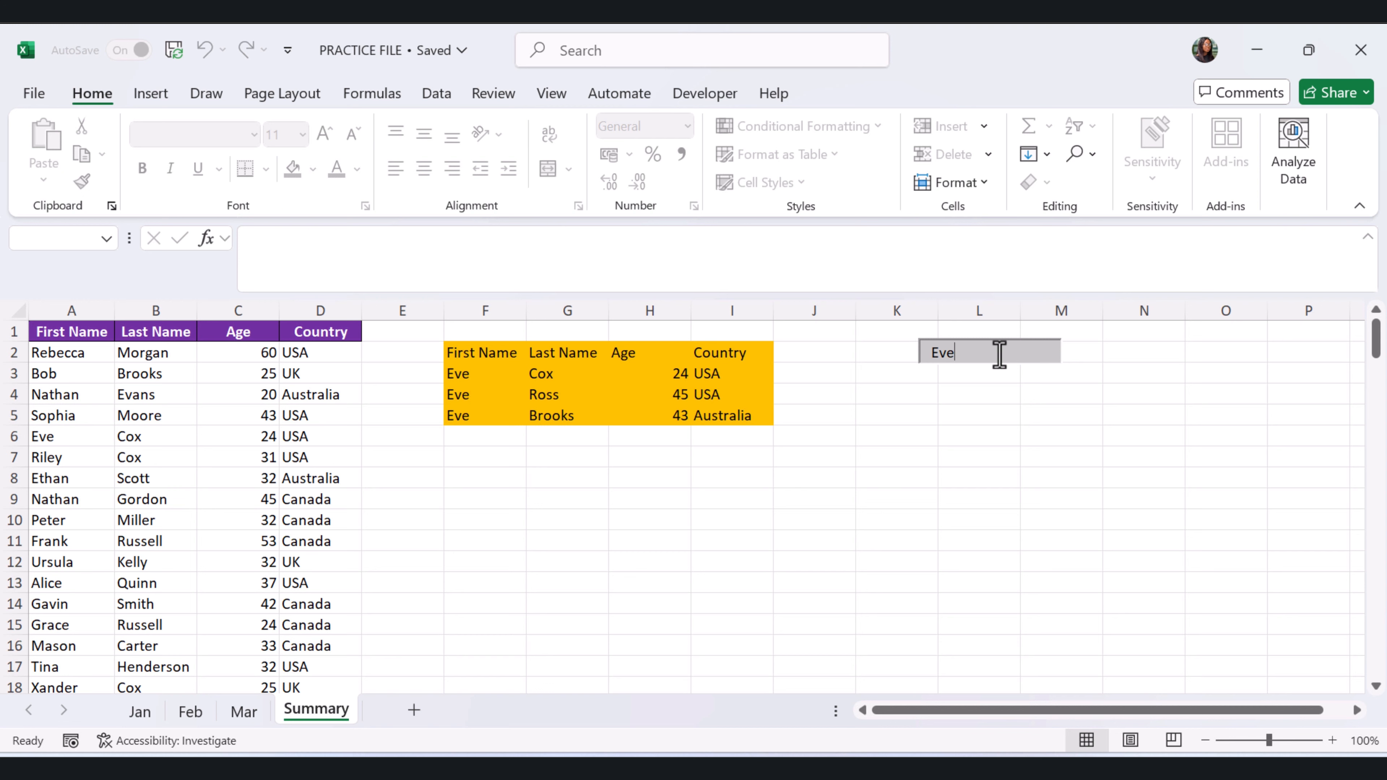
Search the records by two partial last names, one after the other
{"action": "key", "text": "BackSpace"}
{"action": "key", "text": "BackSpace"}
{"action": "key", "text": "BackSpace"}
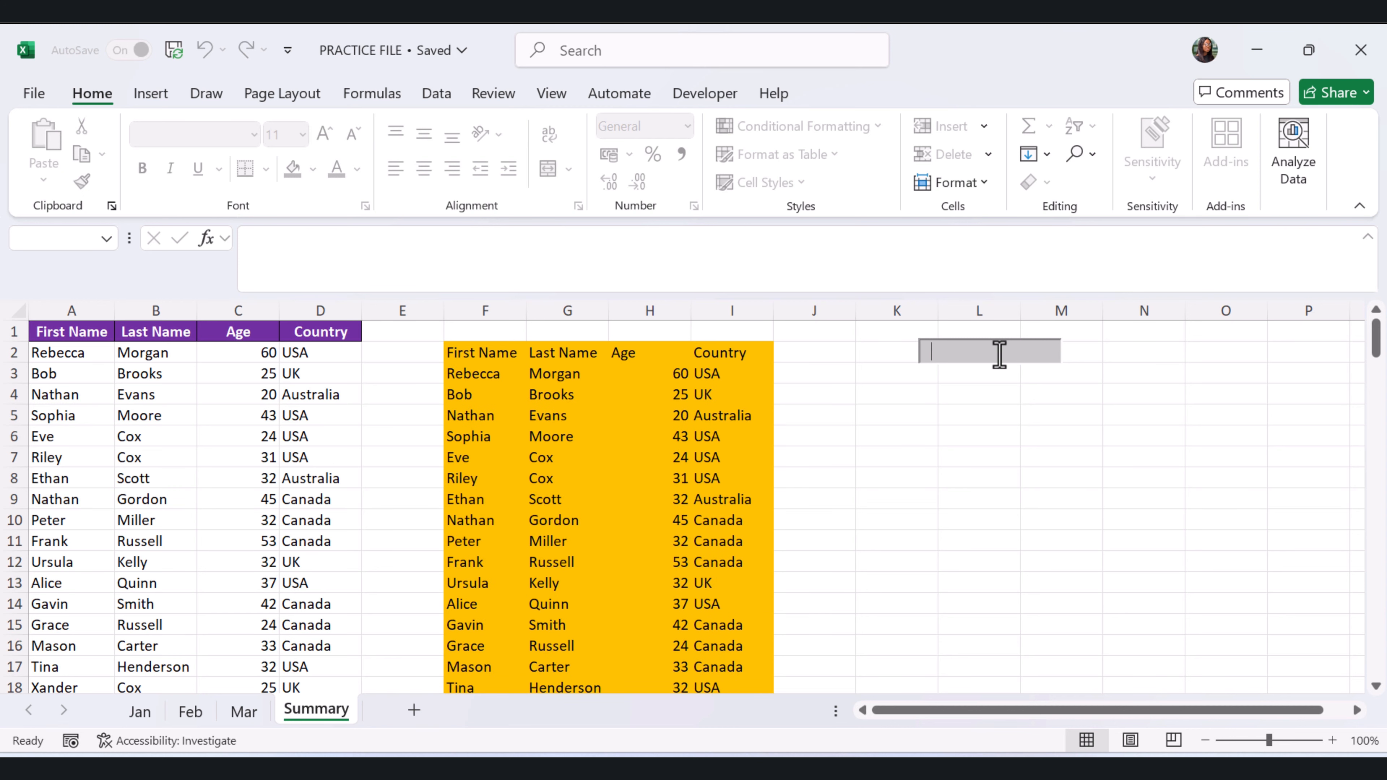
{"action": "type", "text": "smi"}
{"action": "key", "text": "BackSpace"}
{"action": "key", "text": "BackSpace"}
{"action": "key", "text": "BackSpace"}
{"action": "type", "text": "broo"}
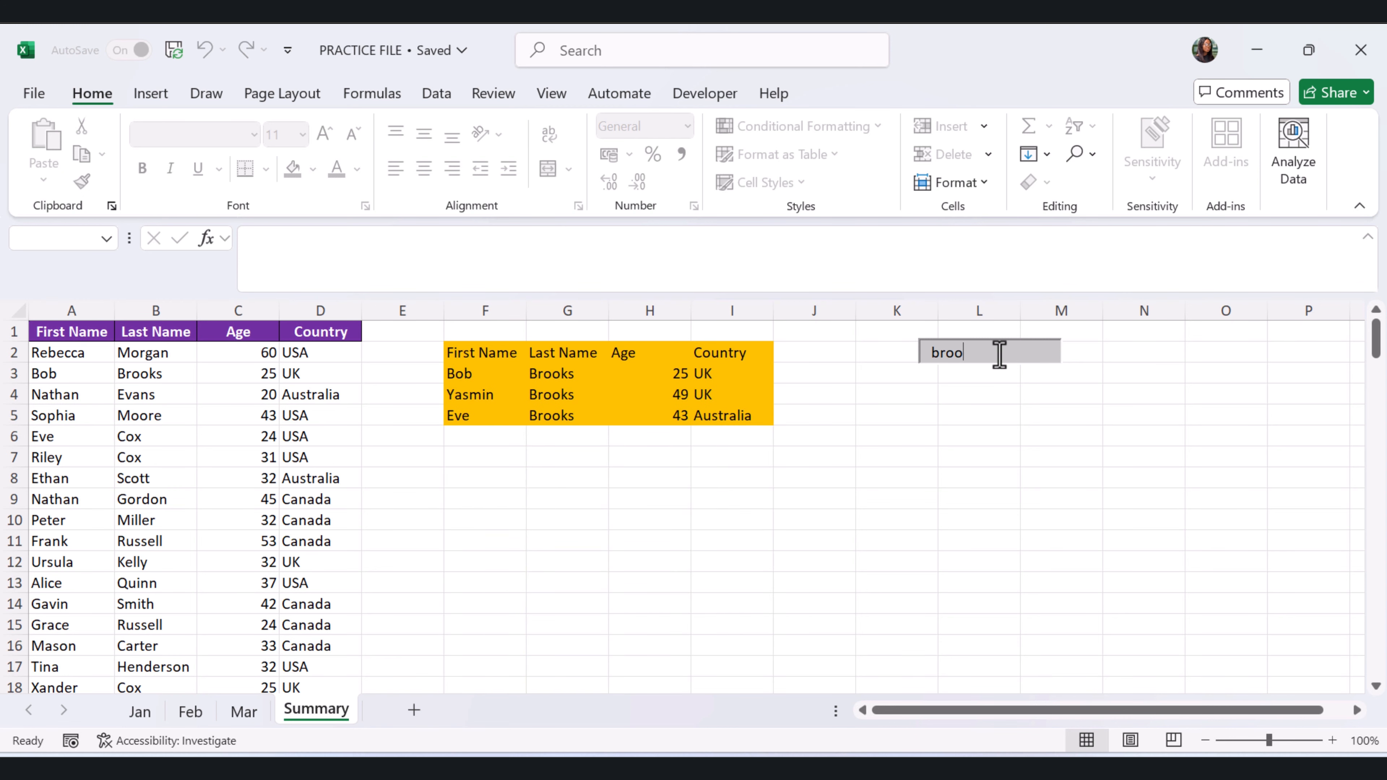
Replace the search term with abc to test the formatting for a term that is not in the data
{"action": "key", "text": "BackSpace"}
{"action": "key", "text": "BackSpace"}
{"action": "key", "text": "BackSpace"}
{"action": "key", "text": "BackSpace"}
{"action": "type", "text": "a"}
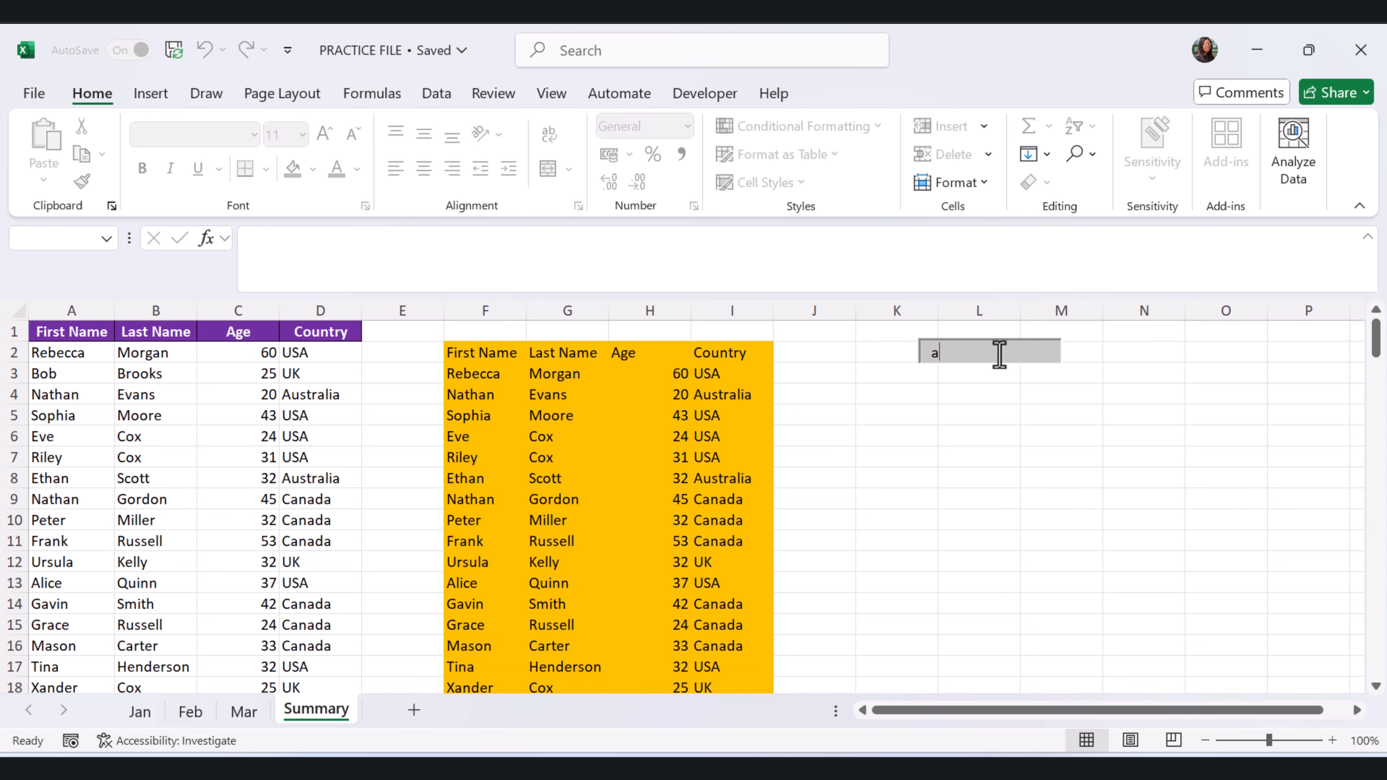
{"action": "type", "text": "bc"}
{"action": "left_click", "coordinate": [1022, 436]}
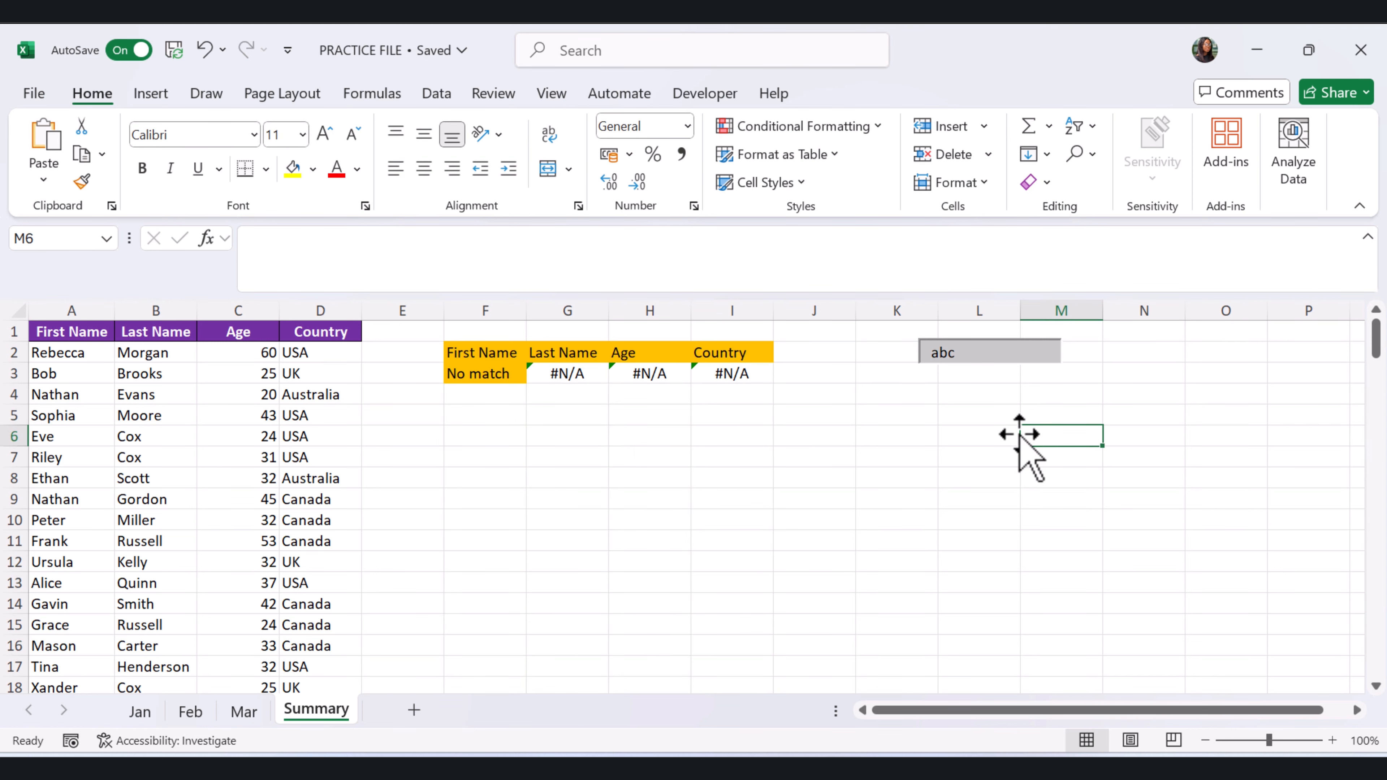
Replace abc in the search box with a first name that exists in the data
{"action": "left_click", "coordinate": [1012, 359]}
{"action": "key", "text": "BackSpace"}
{"action": "key", "text": "BackSpace"}
{"action": "key", "text": "BackSpace"}
{"action": "type", "text": "bob"}
{"action": "left_click", "coordinate": [896, 394]}
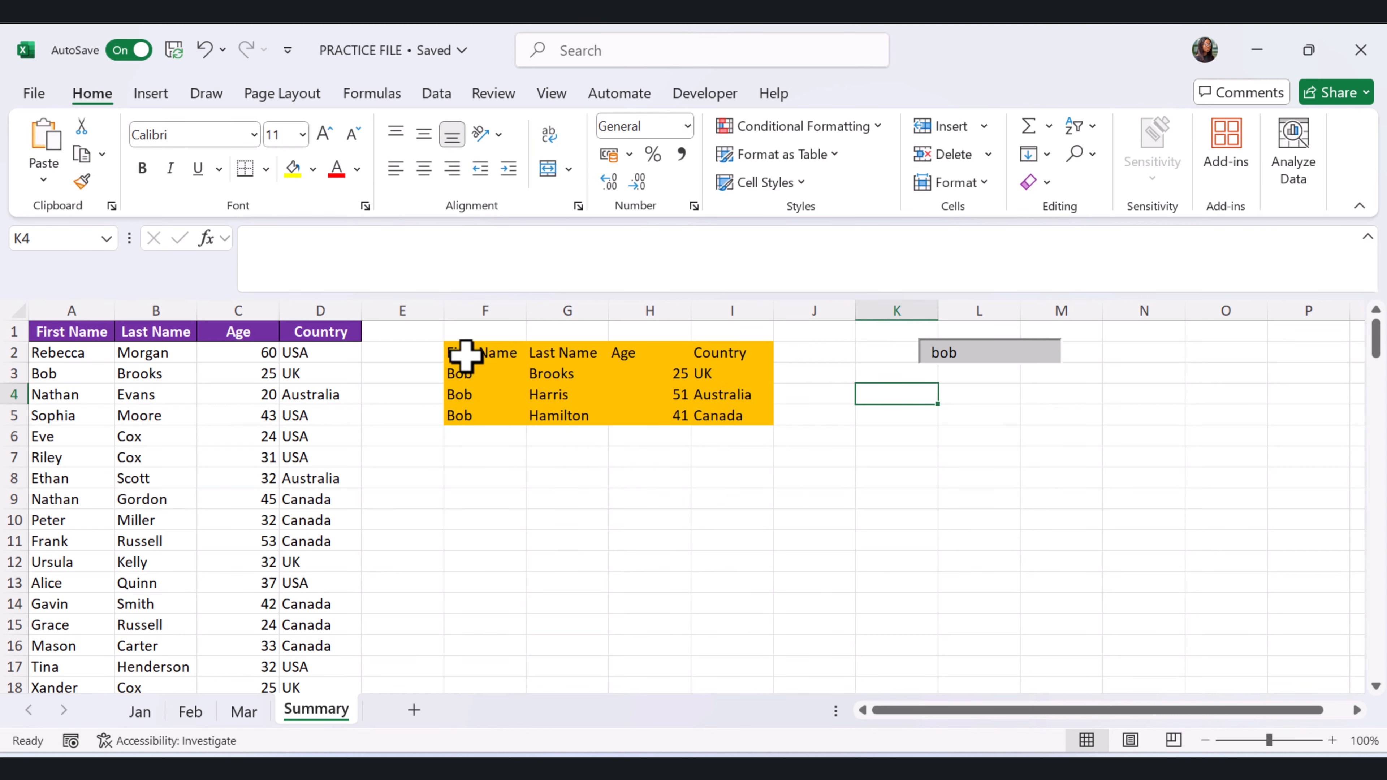
Put a thick outside border around the results area F2:I151
{"action": "left_click_drag", "start_coordinate": [465, 355], "coordinate": [770, 651]}
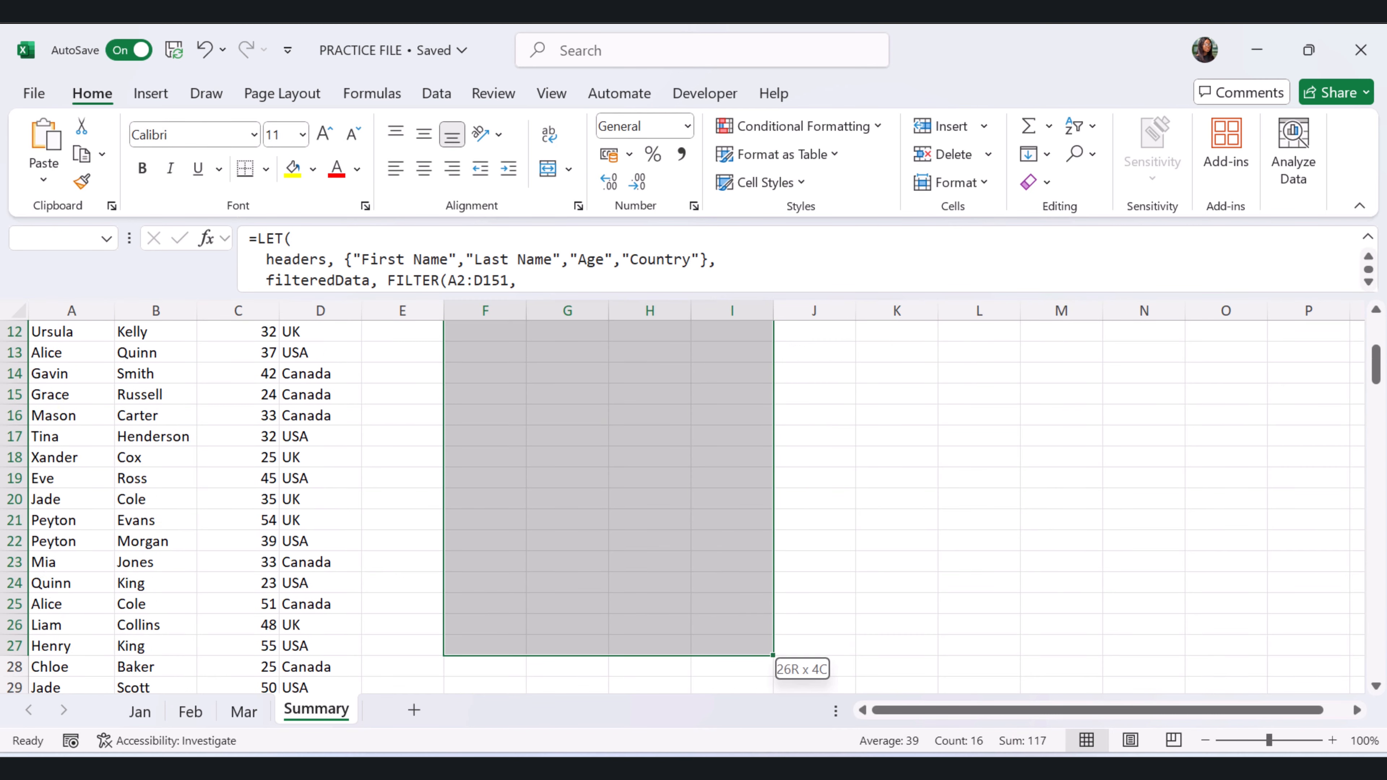
{"action": "scroll", "coordinate": [770, 650], "scroll_direction": "down", "scroll_amount": 20}
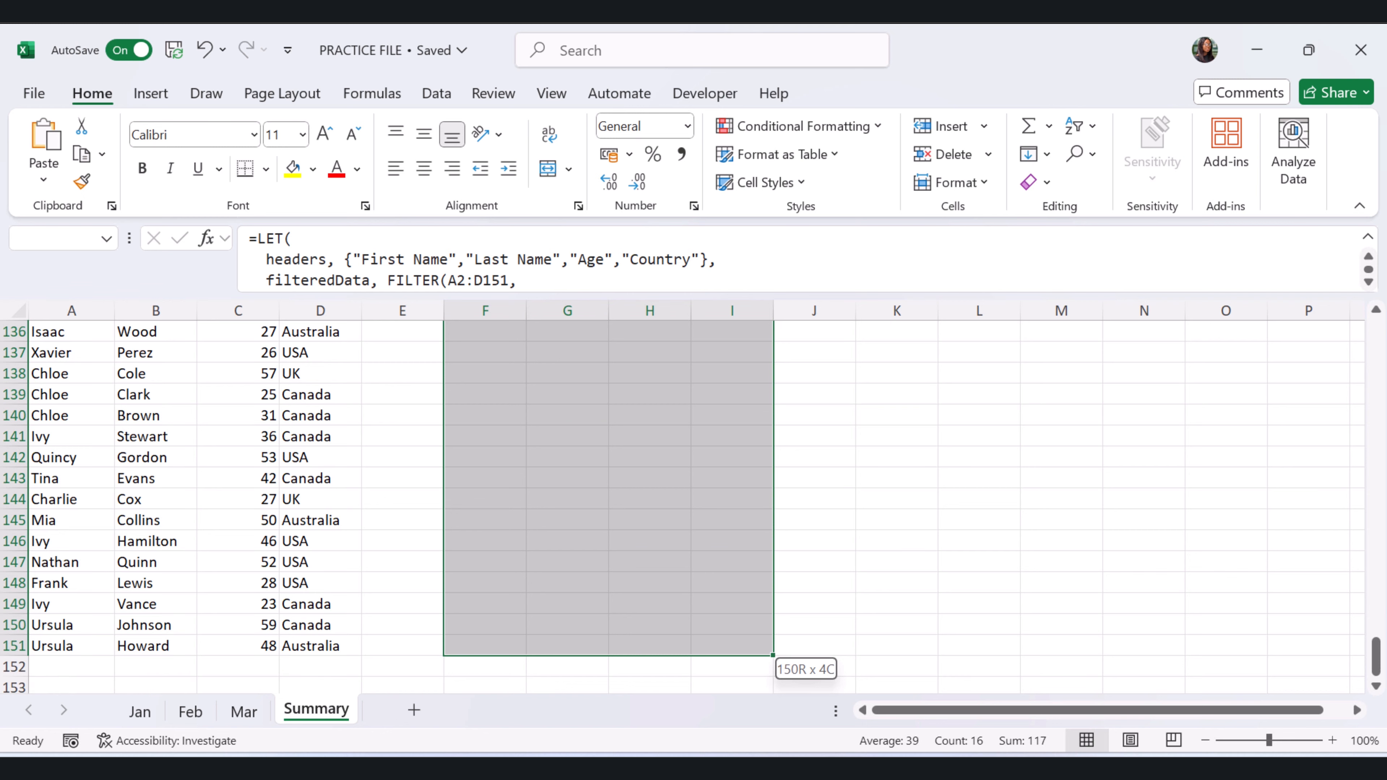
{"action": "left_click", "coordinate": [266, 169]}
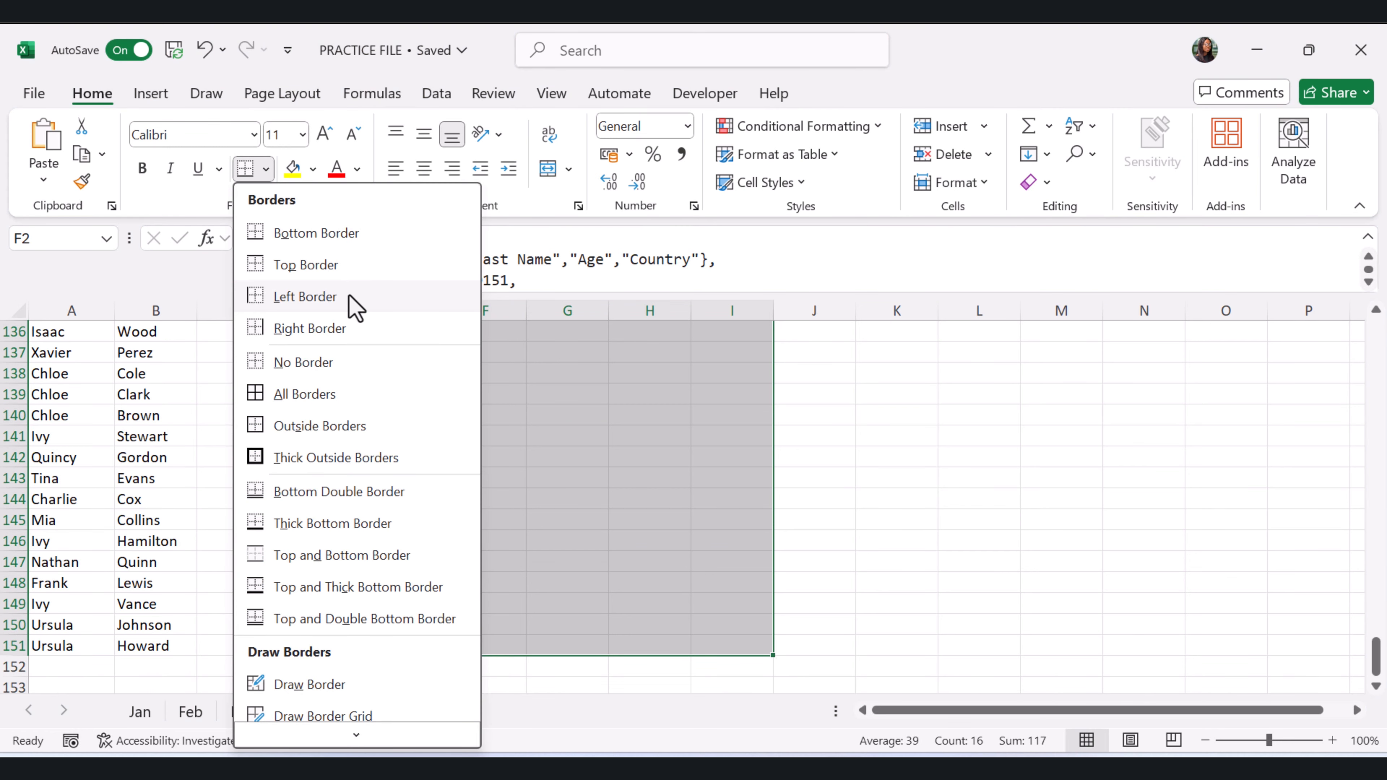
{"action": "left_click", "coordinate": [344, 465]}
{"action": "scroll", "coordinate": [346, 465], "scroll_direction": "up", "scroll_amount": 20}
{"action": "left_click", "coordinate": [485, 498]}
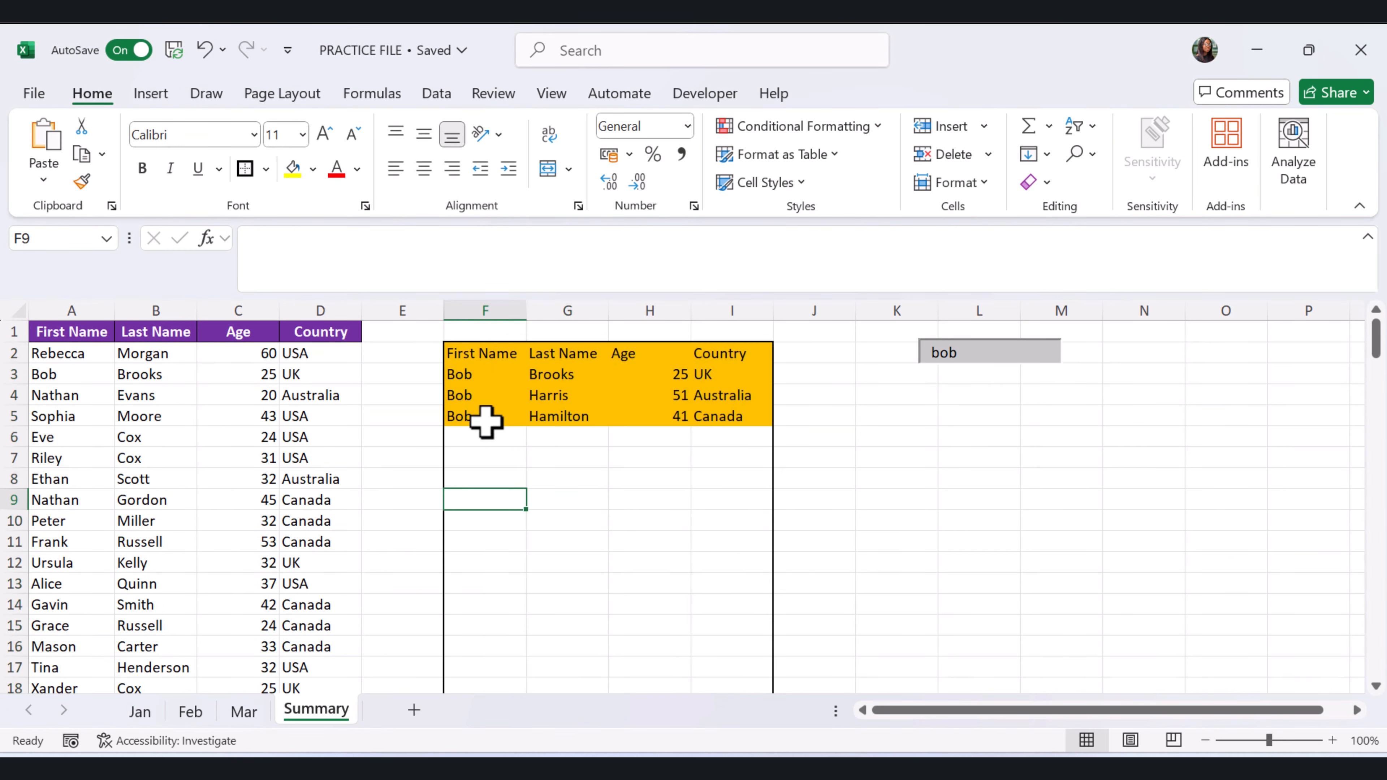
Make the result headers in F2:I2 bold and centred, and centre the Age and Country results
{"action": "left_click_drag", "start_coordinate": [464, 353], "coordinate": [697, 366]}
{"action": "key", "text": "ctrl+e"}
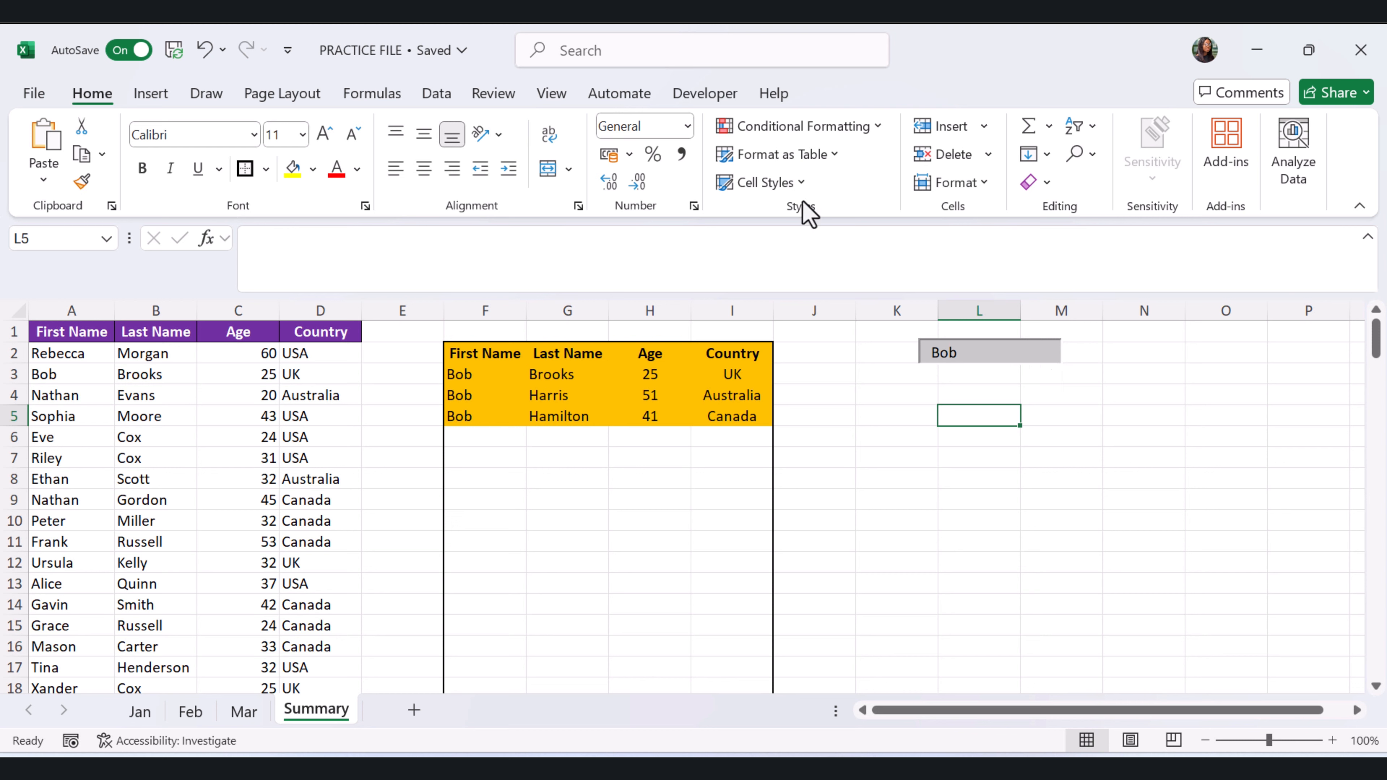
Draw a rounded rectangle about 5 cm wide and 0.9 cm high over the search box
{"action": "left_click", "coordinate": [150, 93]}
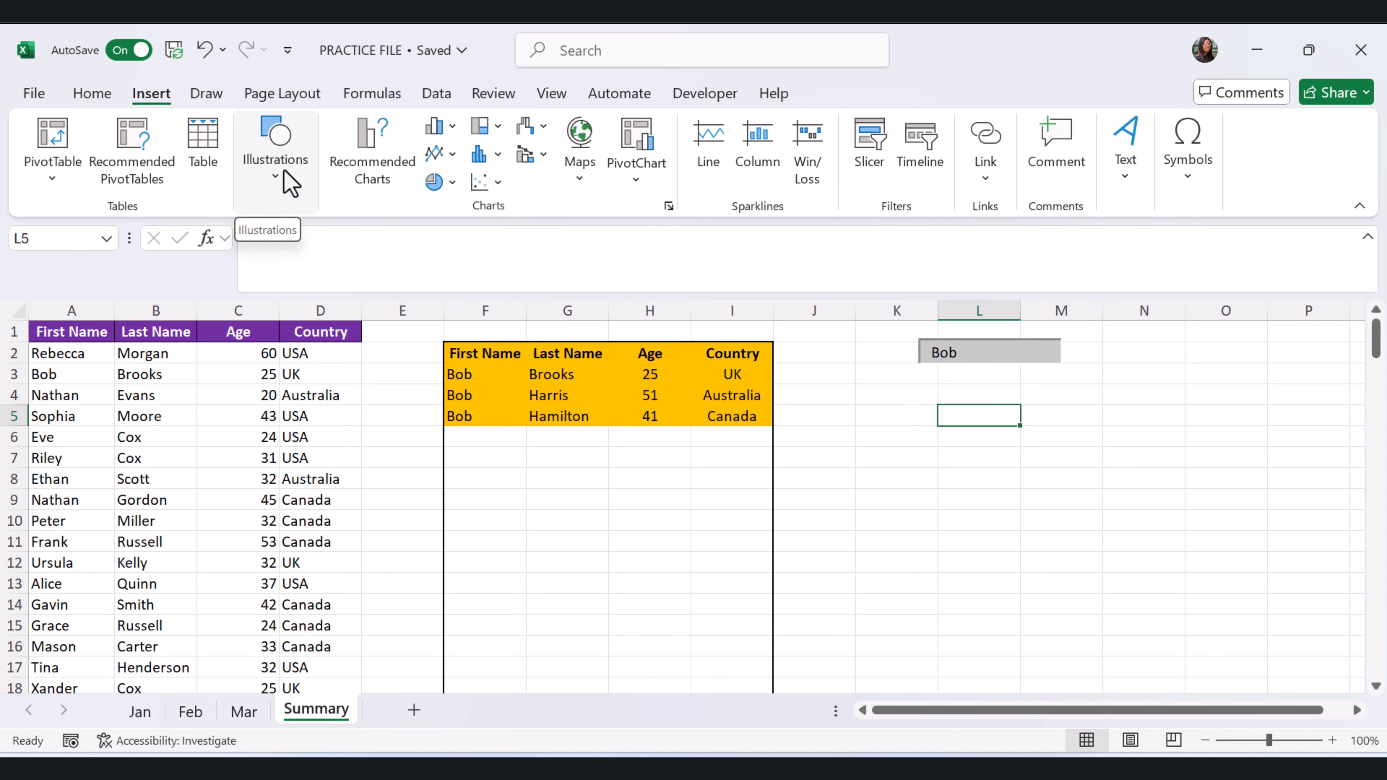
{"action": "left_click", "coordinate": [284, 170]}
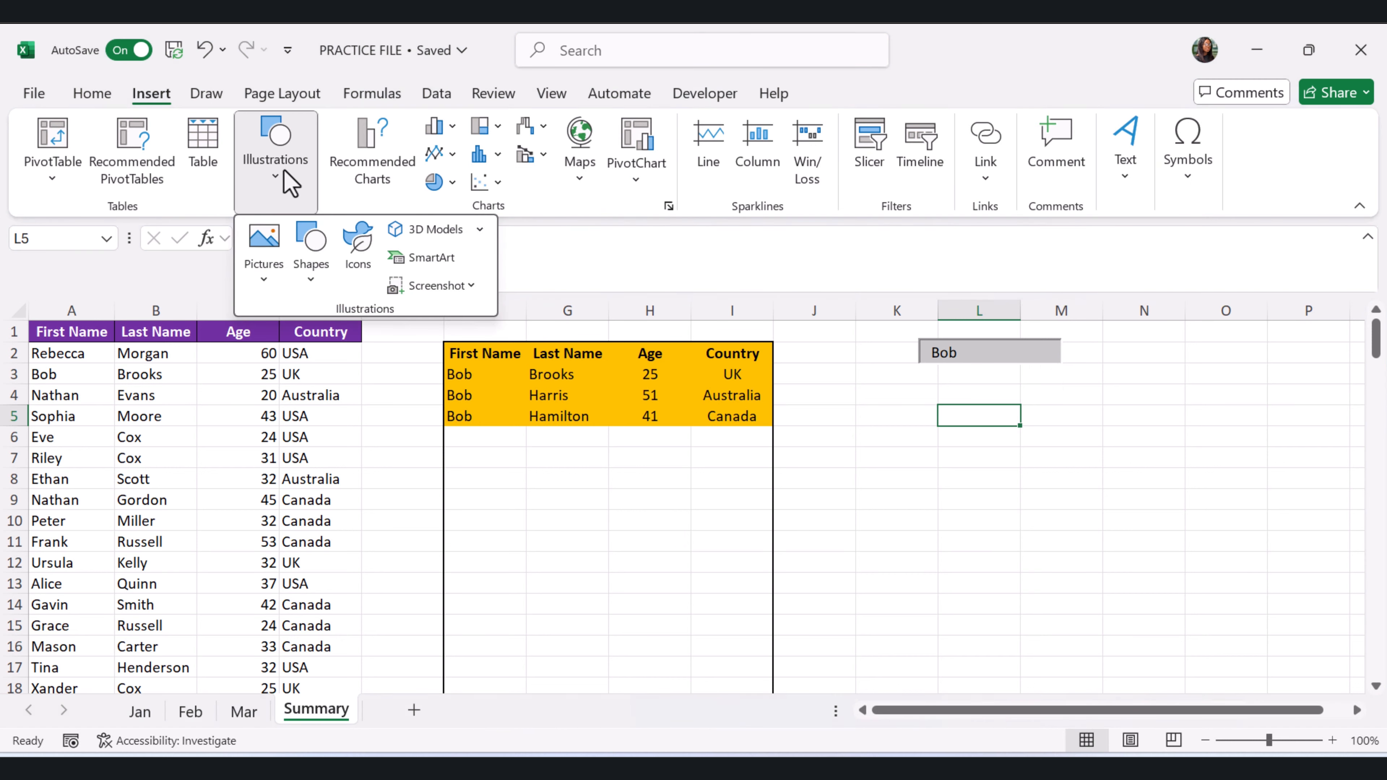
{"action": "left_click", "coordinate": [320, 269]}
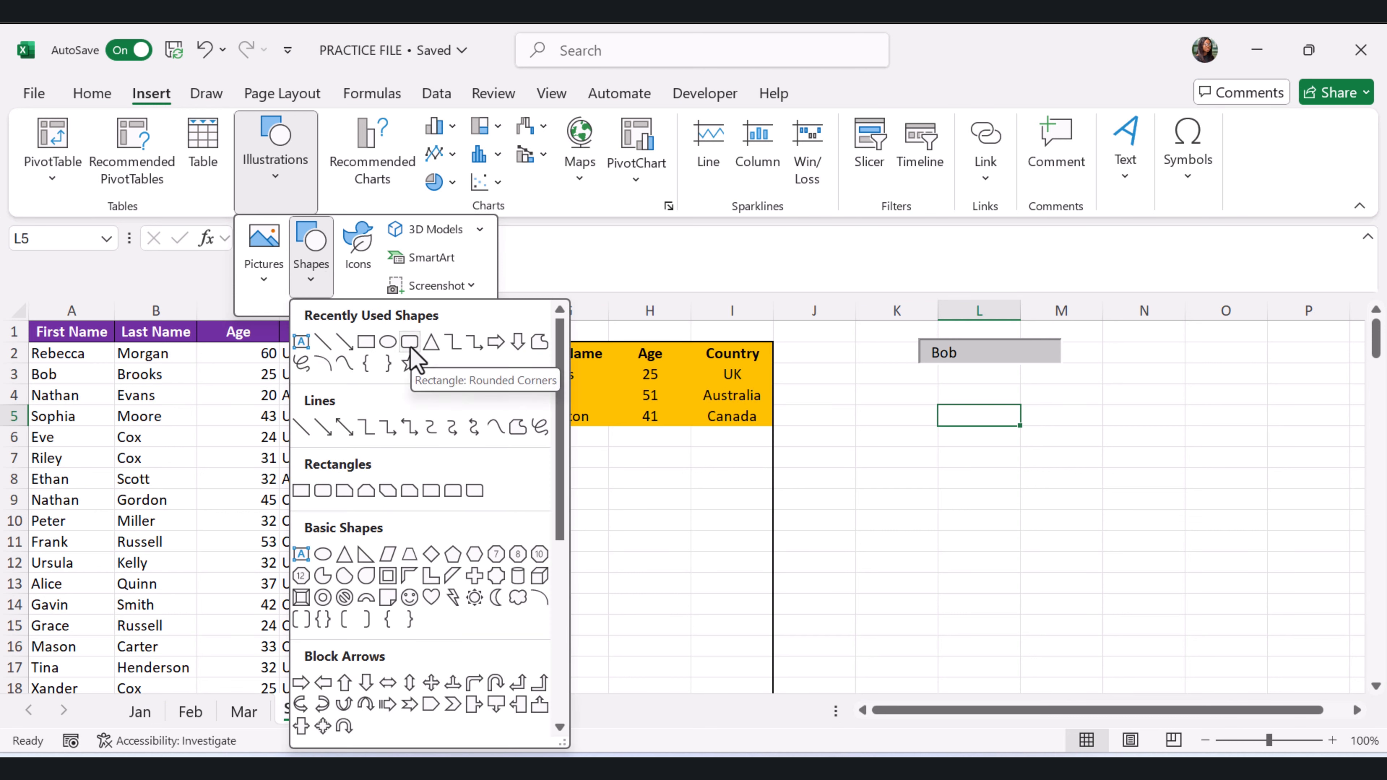
{"action": "left_click", "coordinate": [732, 369]}
{"action": "left_click_drag", "start_coordinate": [904, 331], "coordinate": [1107, 369]}
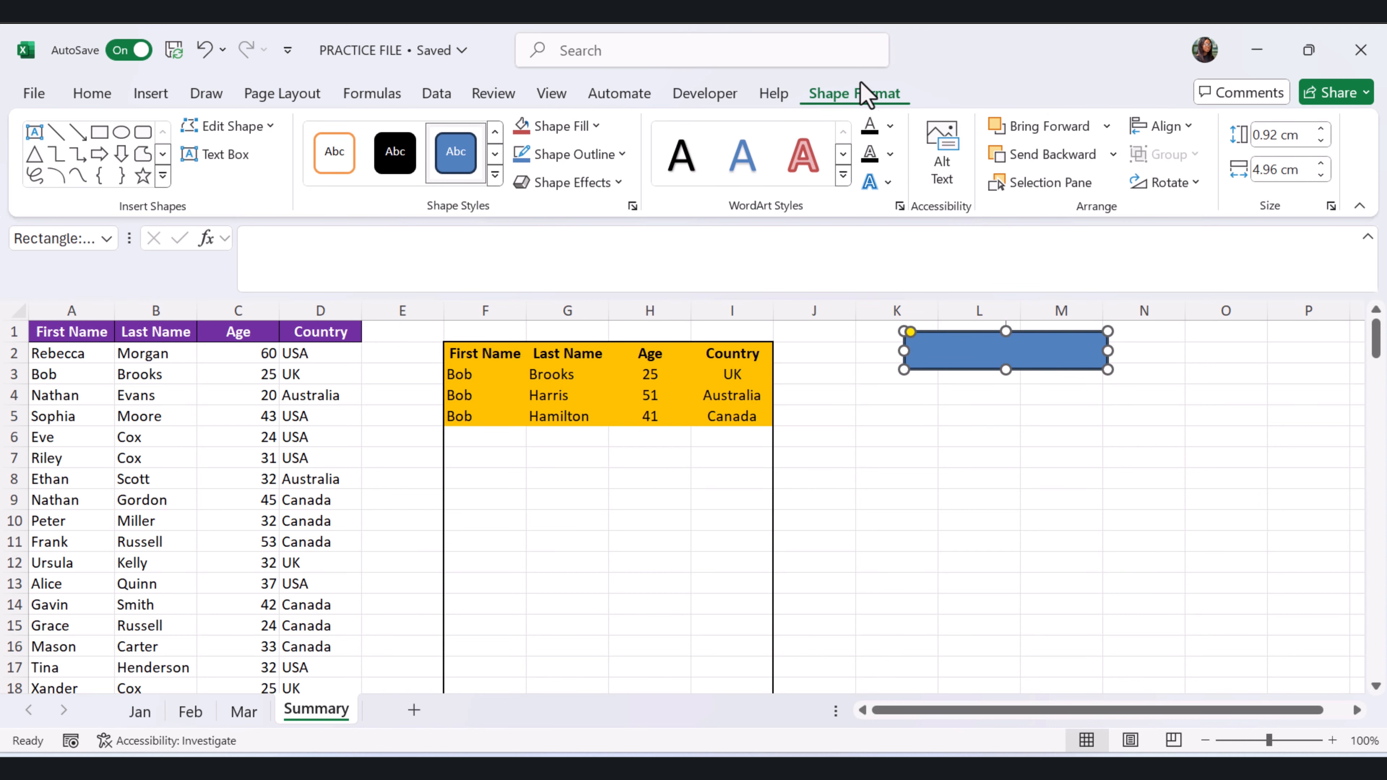
Remove the rounded rectangle's fill and give it a light grey outline
{"action": "left_click", "coordinate": [598, 127]}
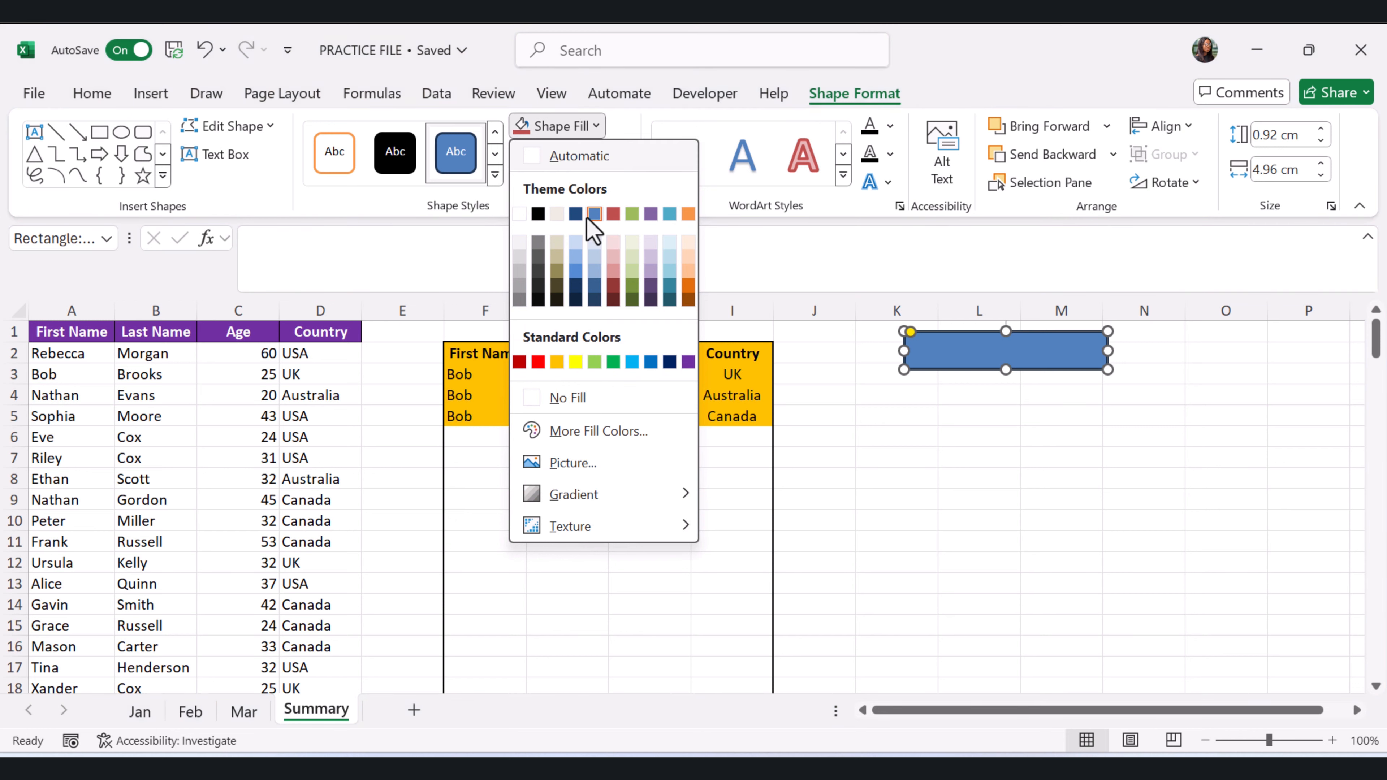
{"action": "left_click", "coordinate": [568, 397]}
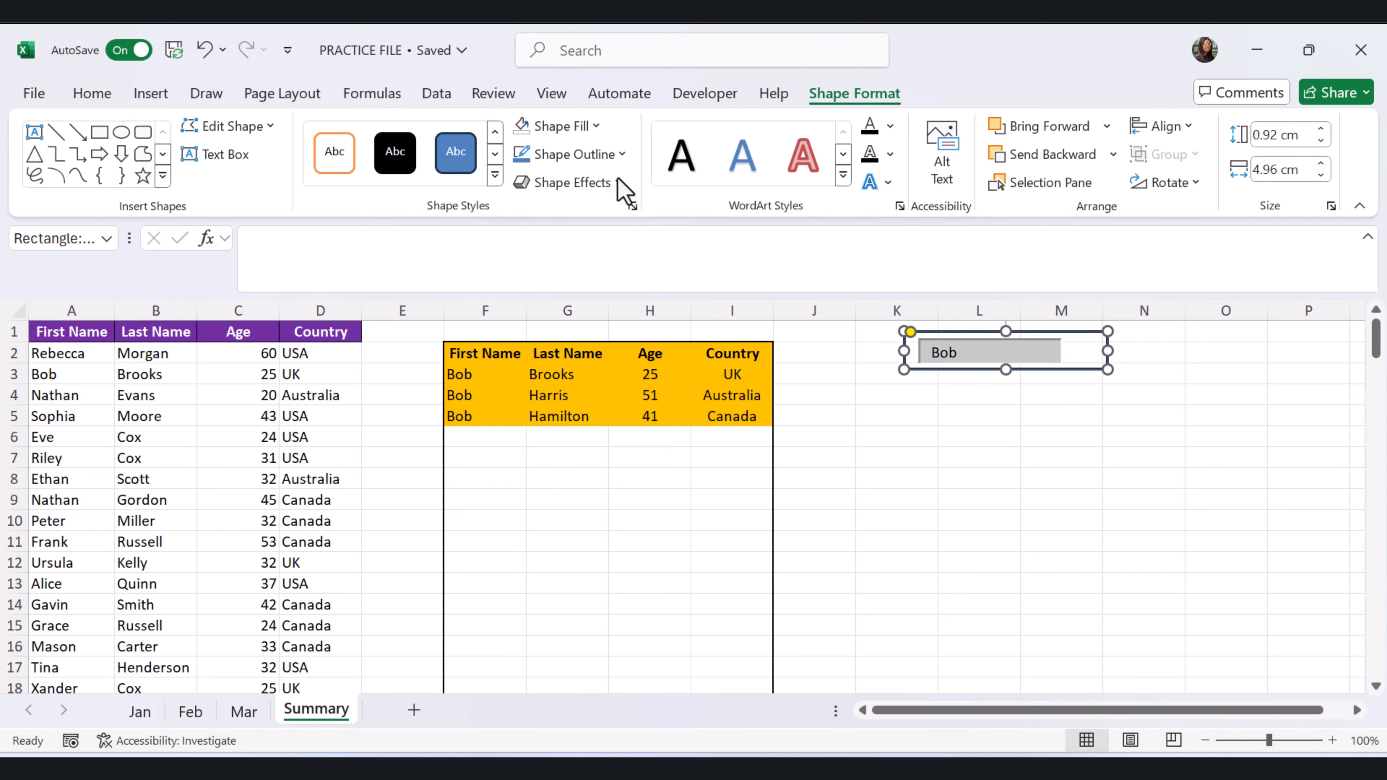
{"action": "left_click", "coordinate": [612, 155]}
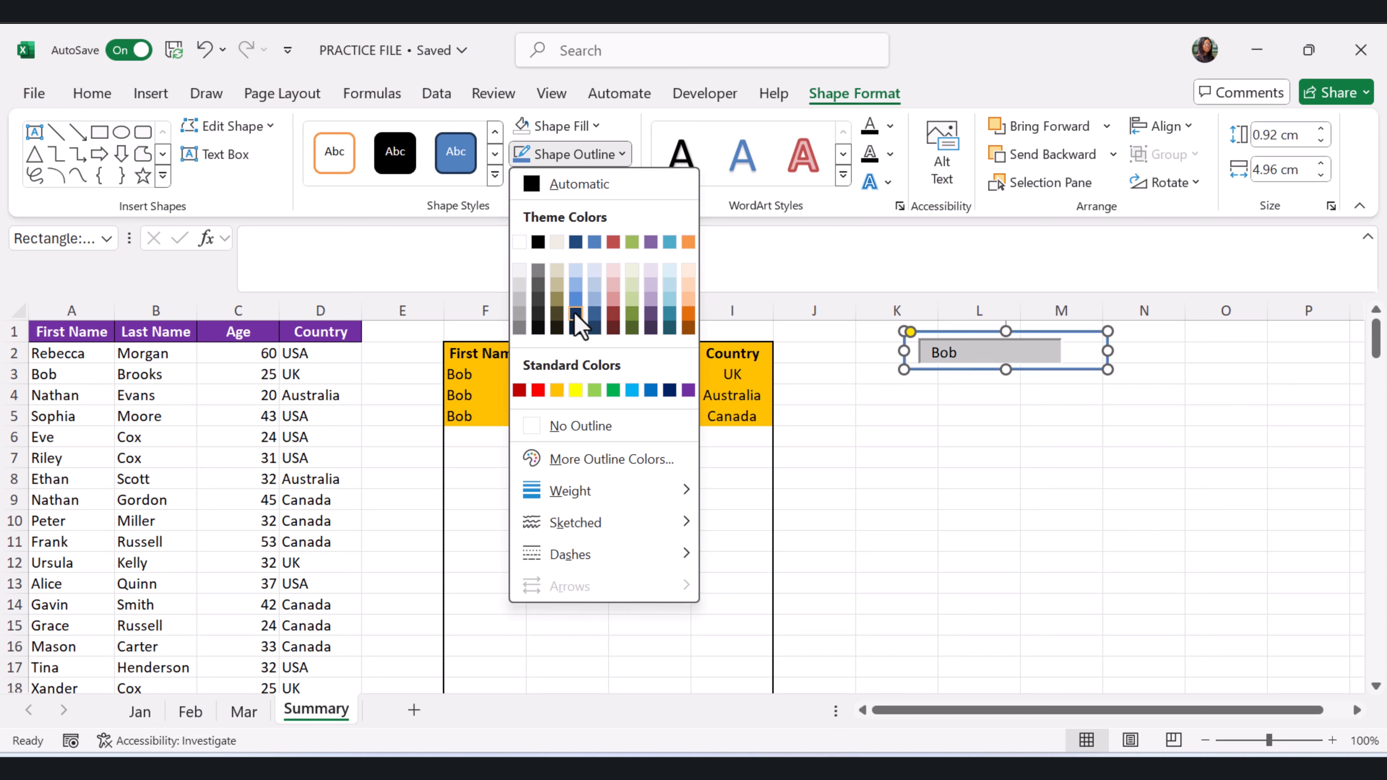
{"action": "left_click", "coordinate": [538, 310]}
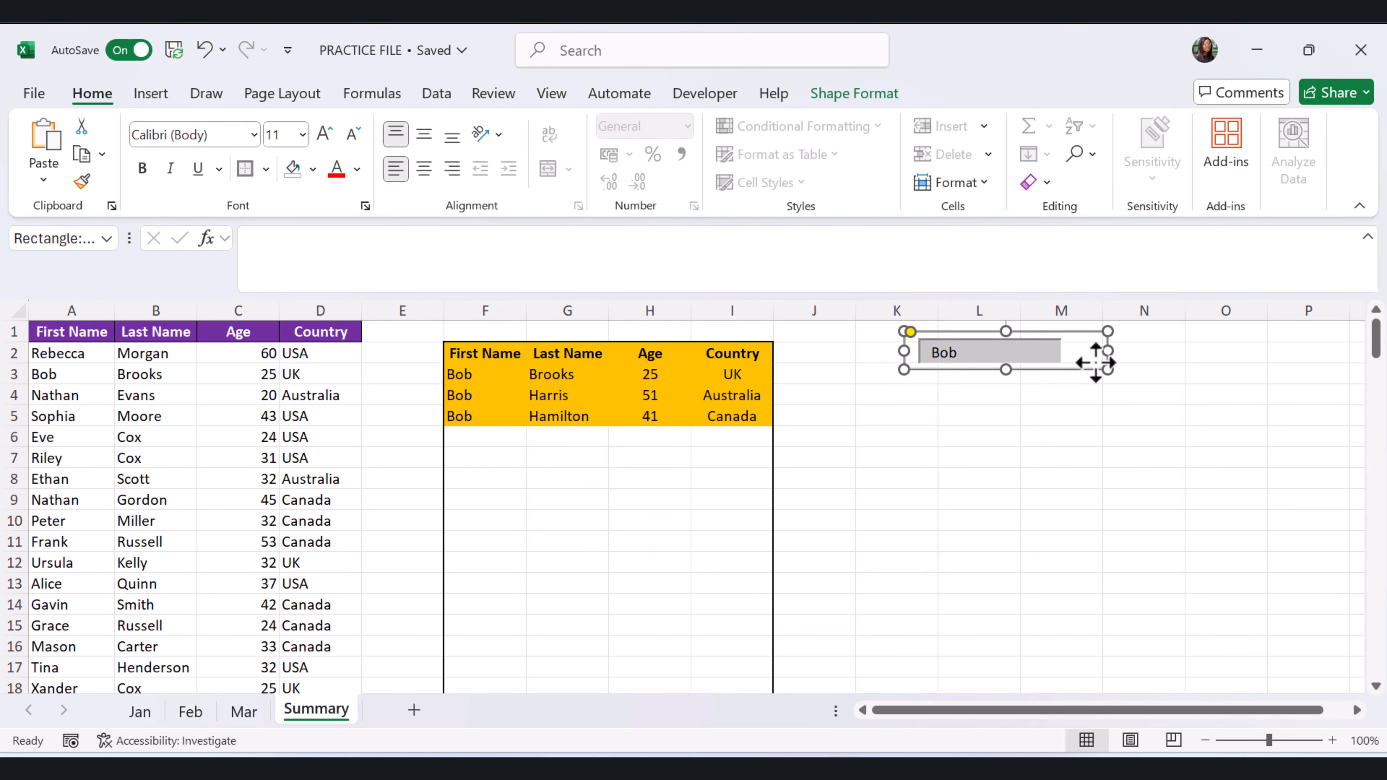
Shift the rounded rectangle so it leaves space before the search text, and make its outline thicker
{"action": "left_click_drag", "start_coordinate": [1095, 363], "coordinate": [1062, 365]}
{"action": "left_click", "coordinate": [840, 98]}
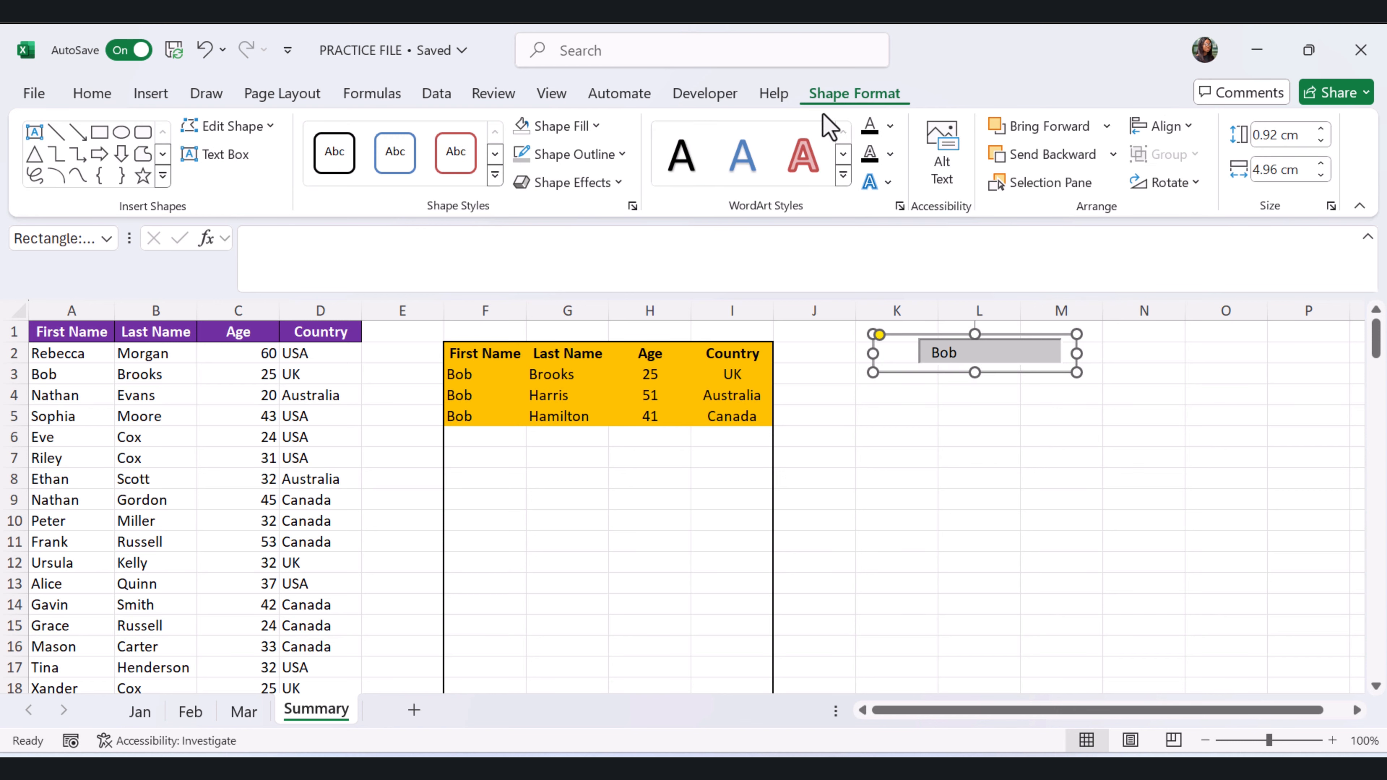
{"action": "left_click", "coordinate": [600, 156]}
{"action": "mouse_move", "coordinate": [682, 492]}
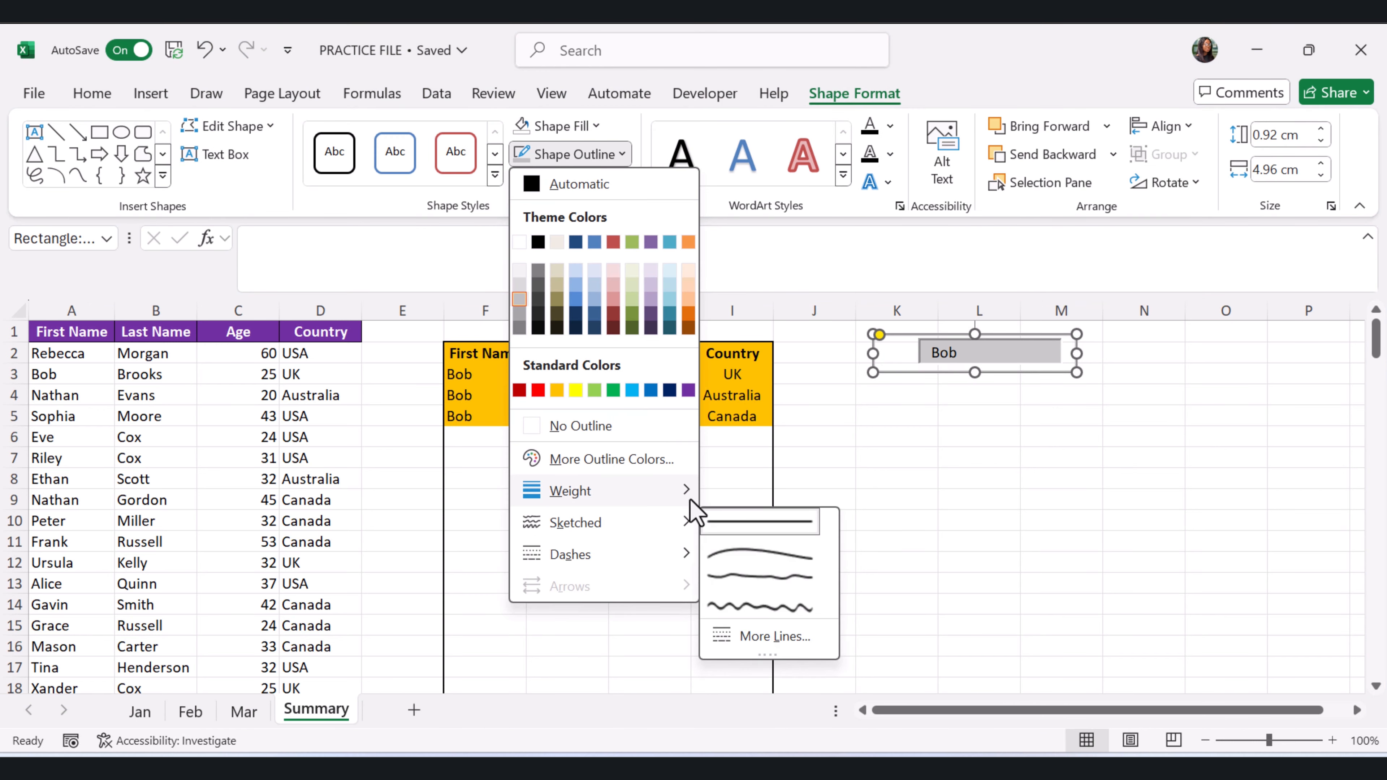
{"action": "left_click", "coordinate": [814, 609]}
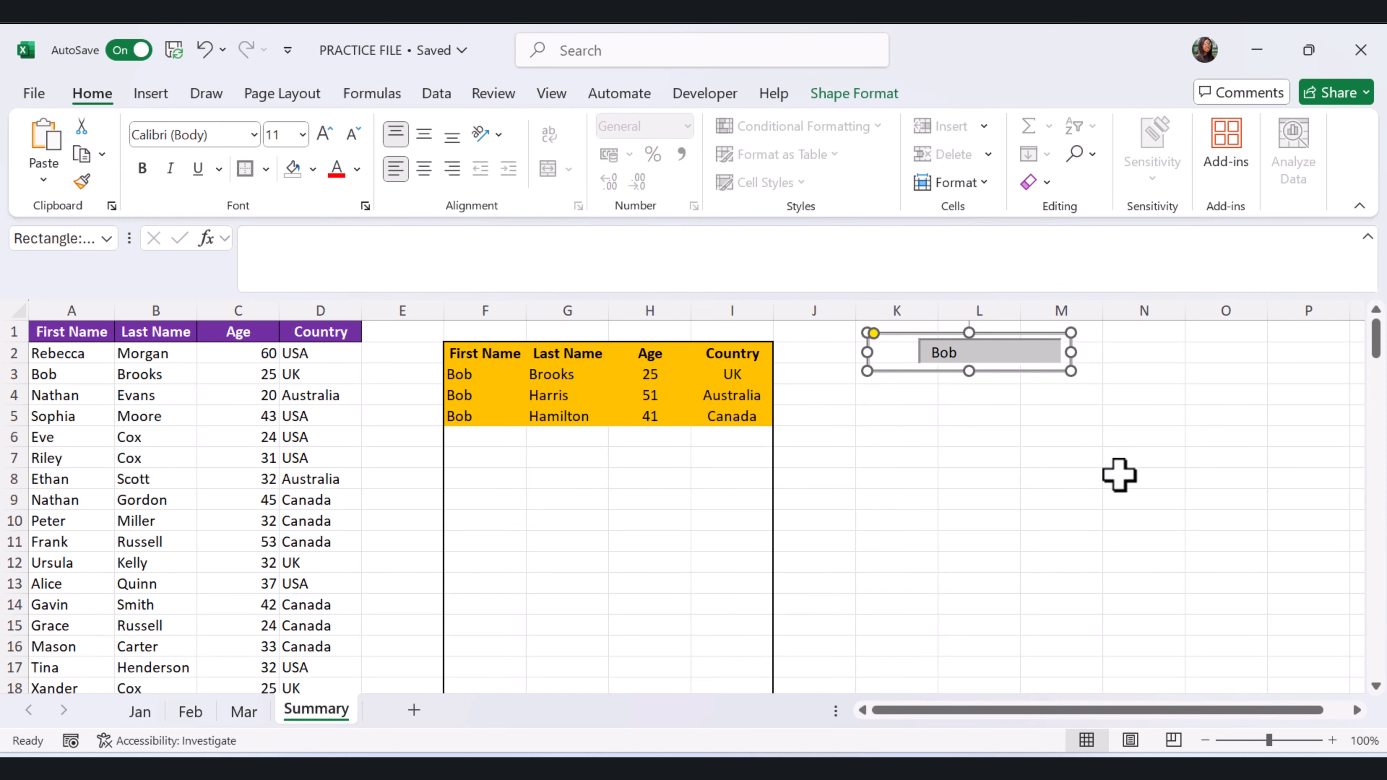
Duplicate the search frame, narrow the copy to about 0.94 cm, and align it with the frame's left end
{"action": "left_click_drag", "start_coordinate": [1077, 353], "coordinate": [923, 370]}
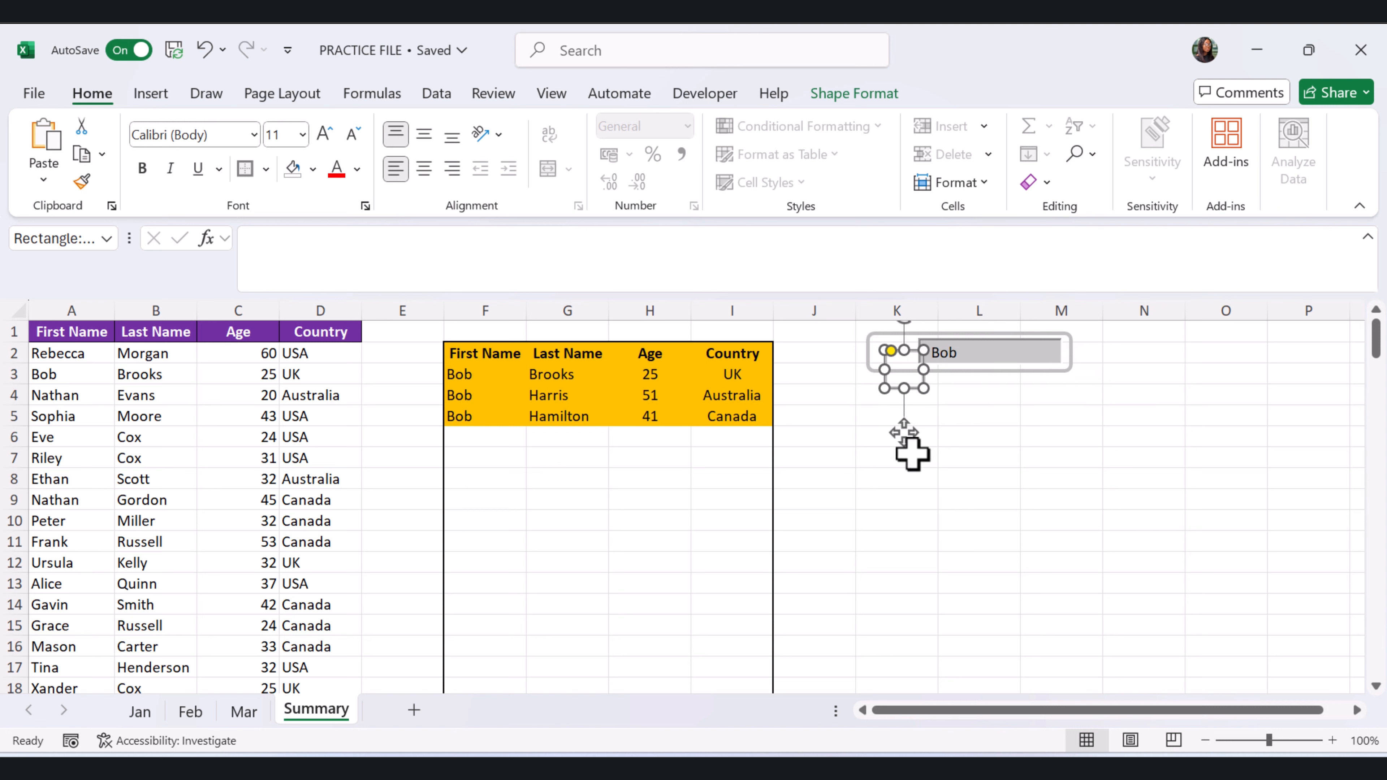
{"action": "left_click_drag", "start_coordinate": [907, 436], "coordinate": [889, 418]}
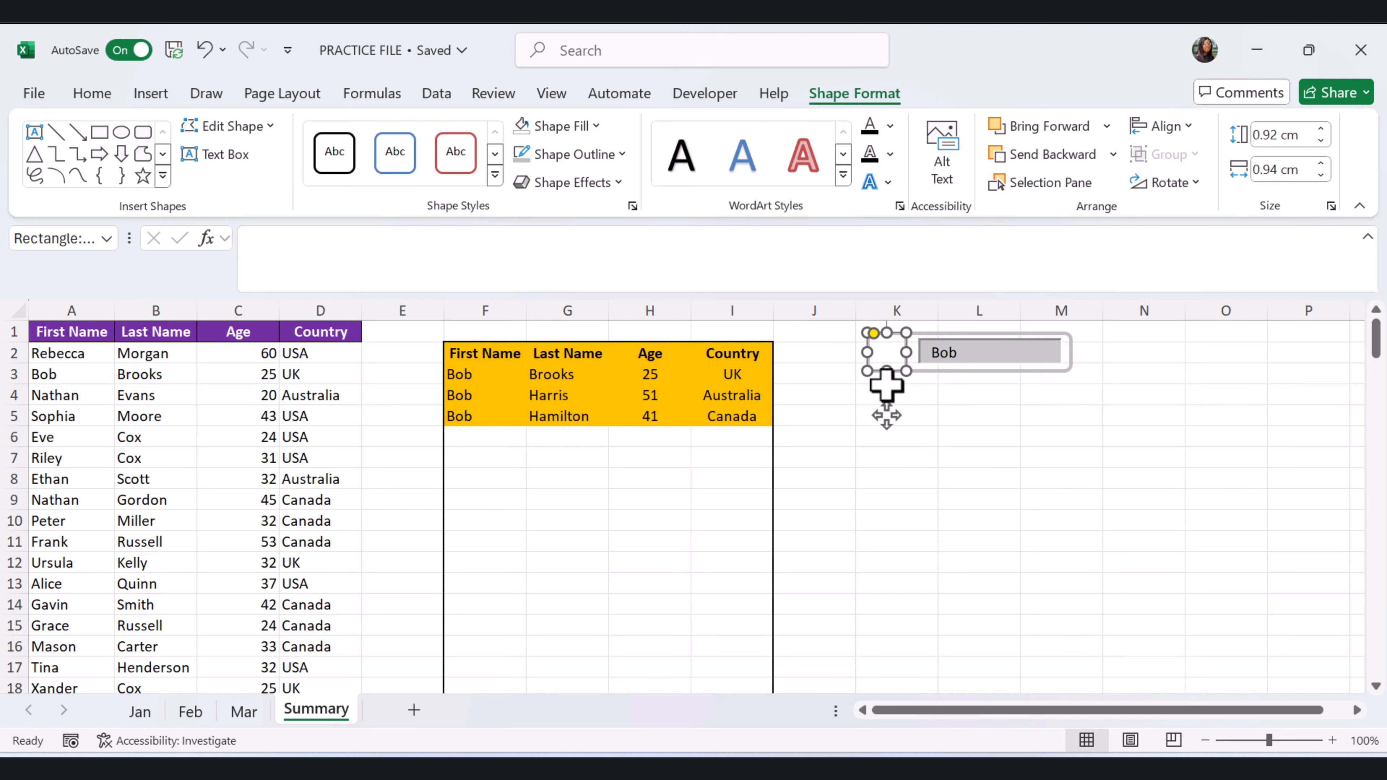
Fill the small rounded square at the search frame's left end with purple and apply a bevelled preset shape effect
{"action": "left_click", "coordinate": [593, 131]}
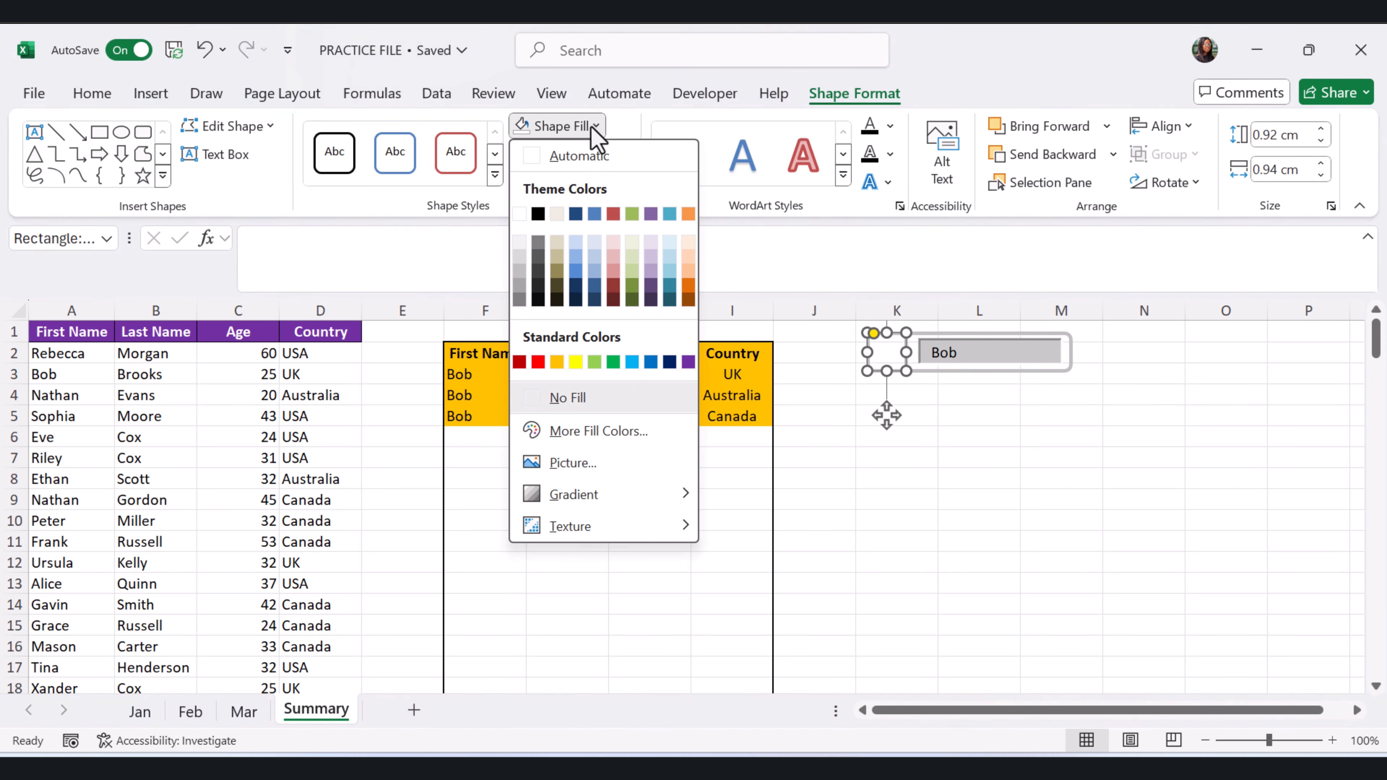
{"action": "left_click", "coordinate": [687, 362]}
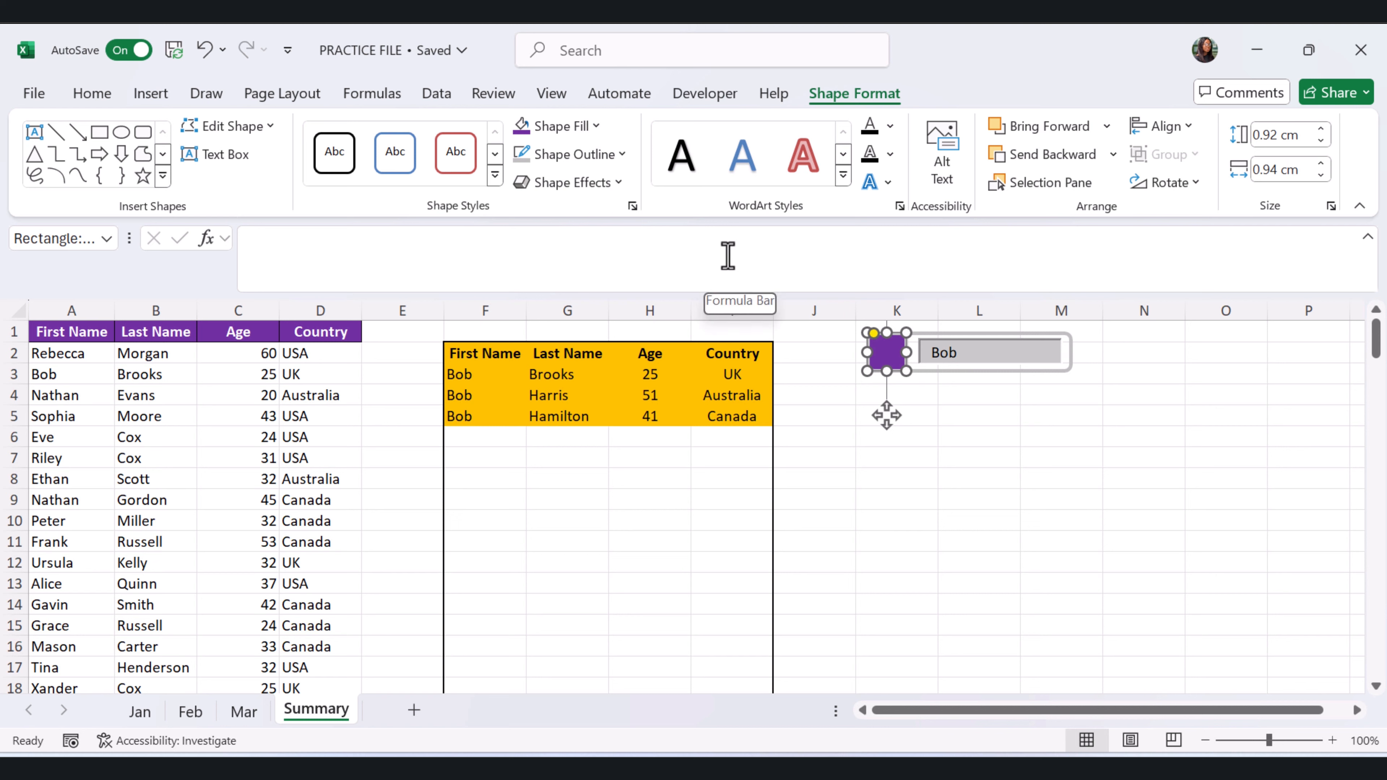
{"action": "left_click", "coordinate": [614, 184]}
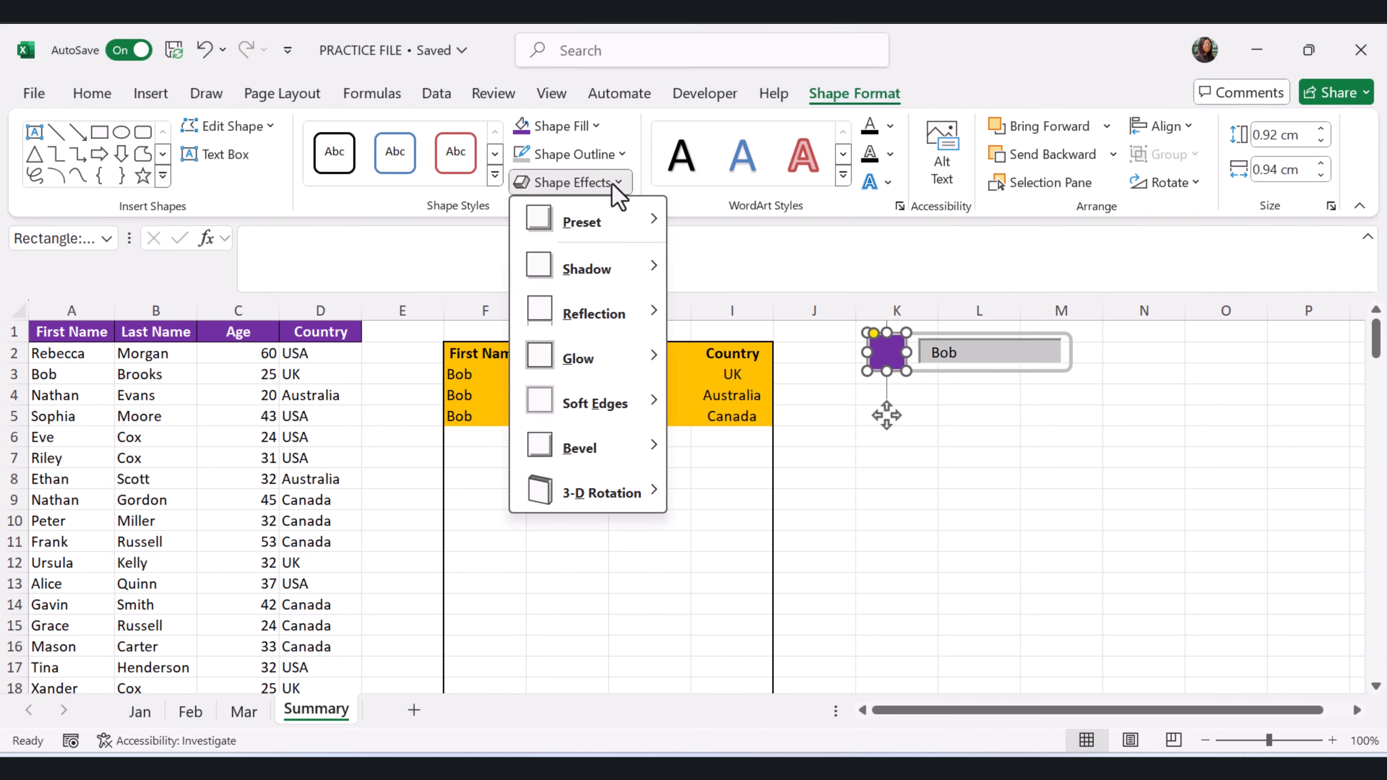
{"action": "mouse_move", "coordinate": [595, 232]}
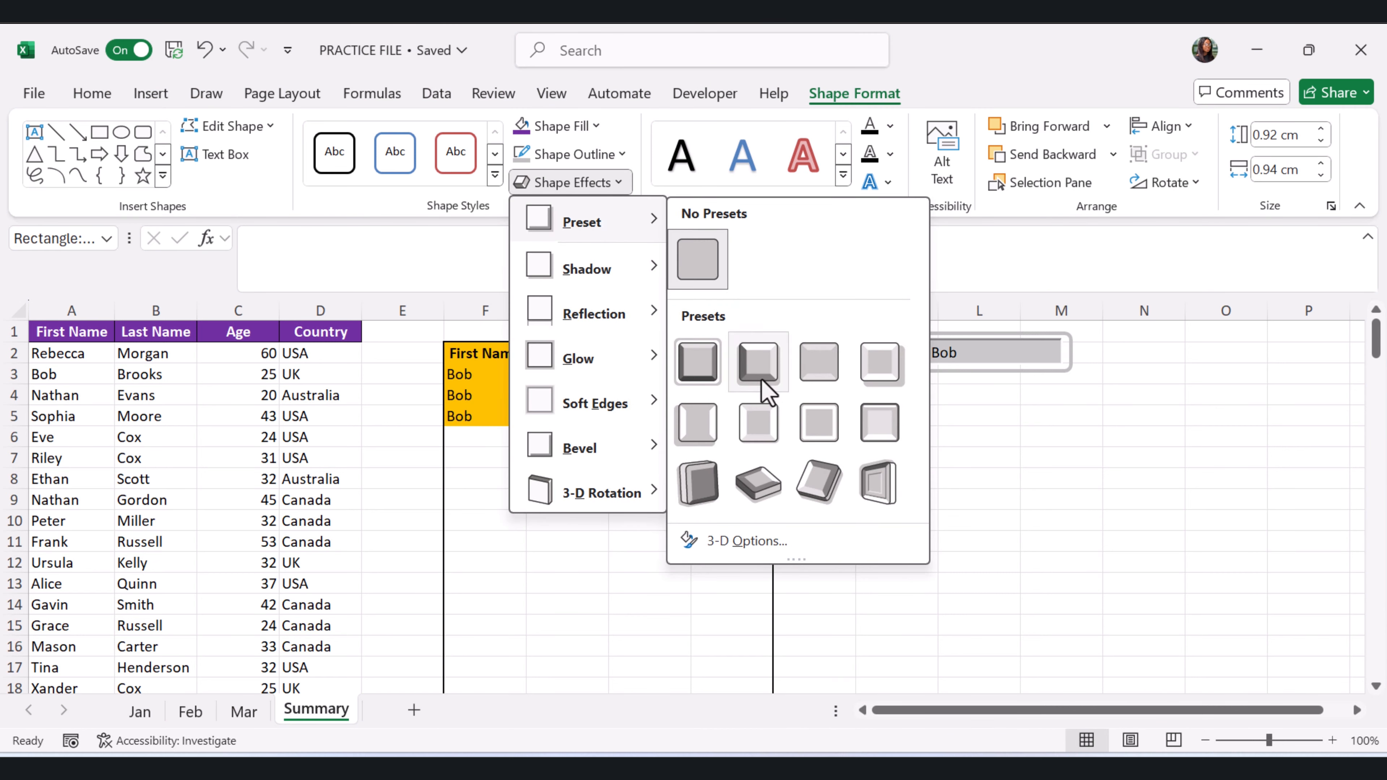
{"action": "left_click", "coordinate": [933, 429]}
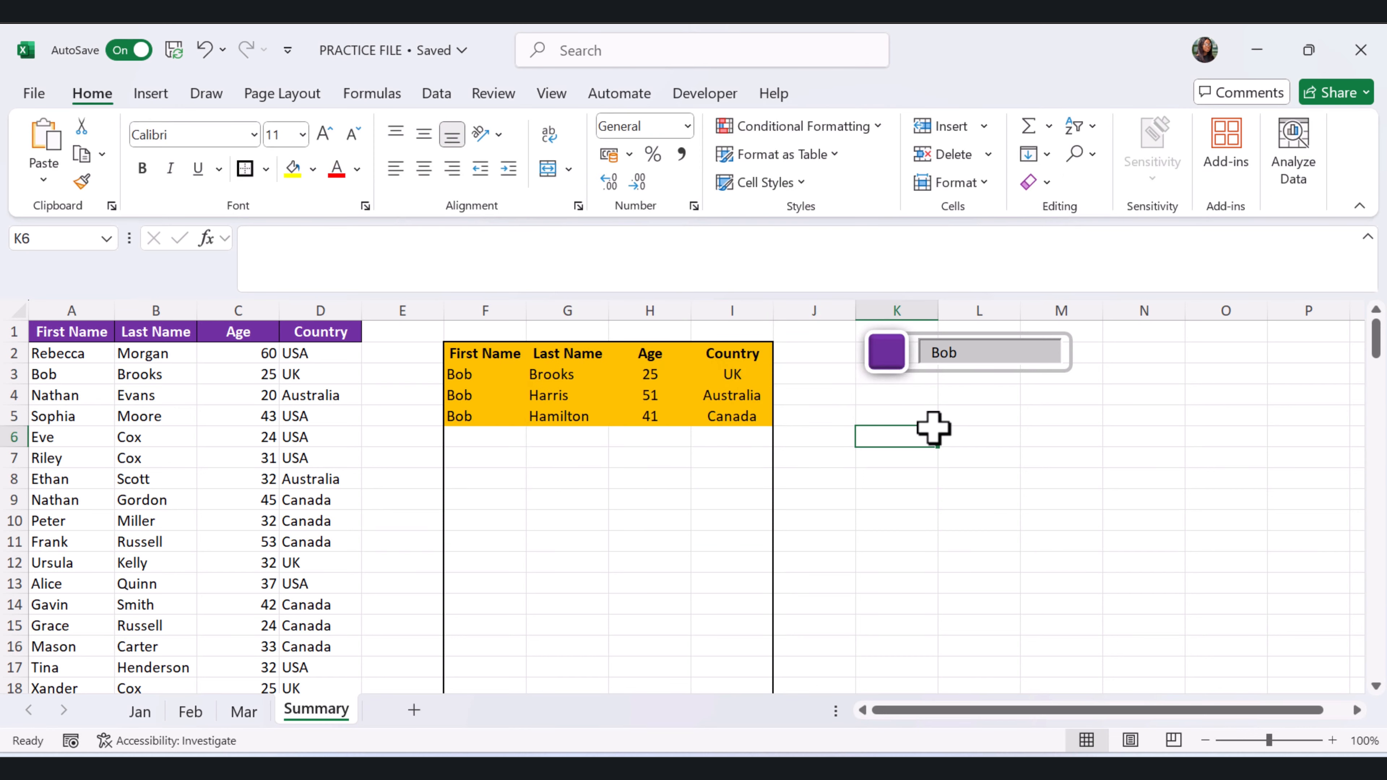
Enlarge the purple square slightly, to about 1.11 cm wide and 0.95 cm high, so it covers the frame's left end
{"action": "left_click", "coordinate": [873, 345]}
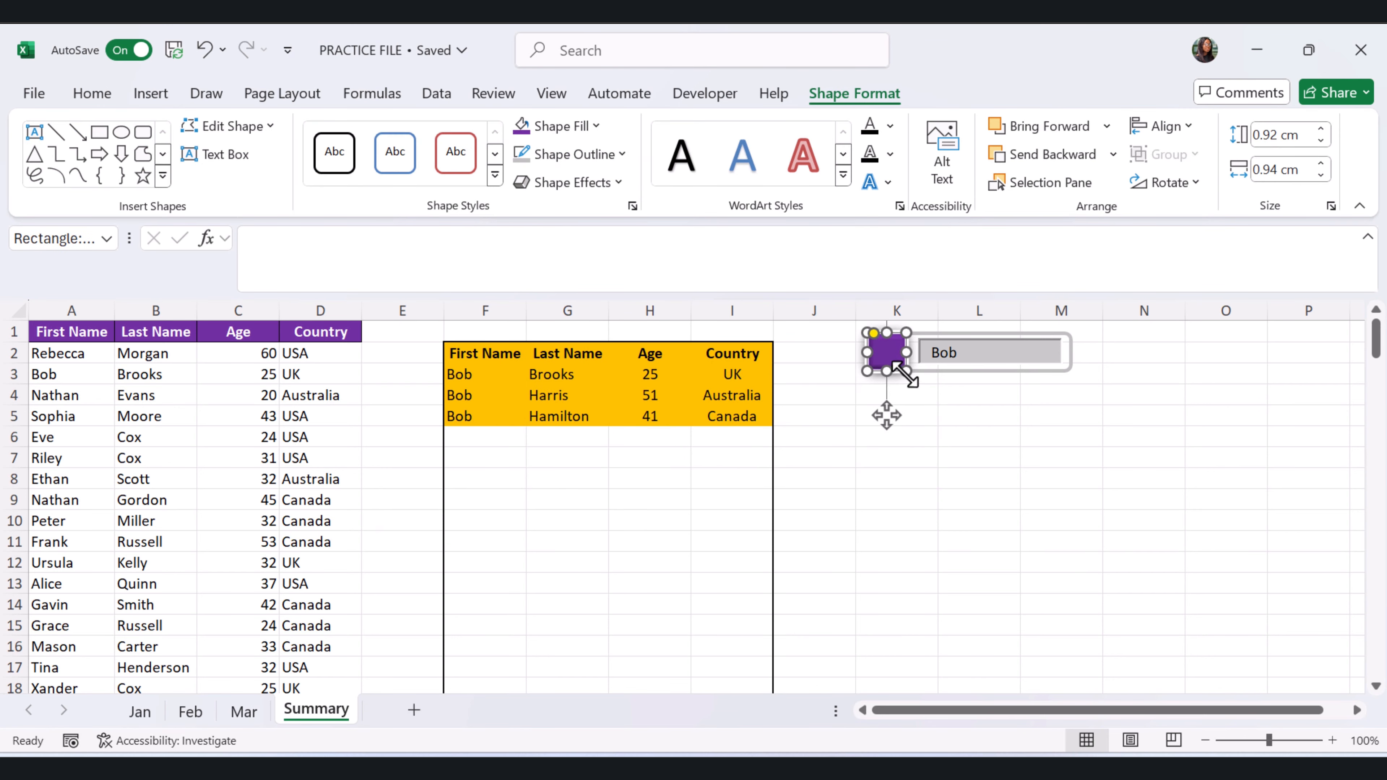
{"action": "left_click_drag", "start_coordinate": [904, 376], "coordinate": [899, 374]}
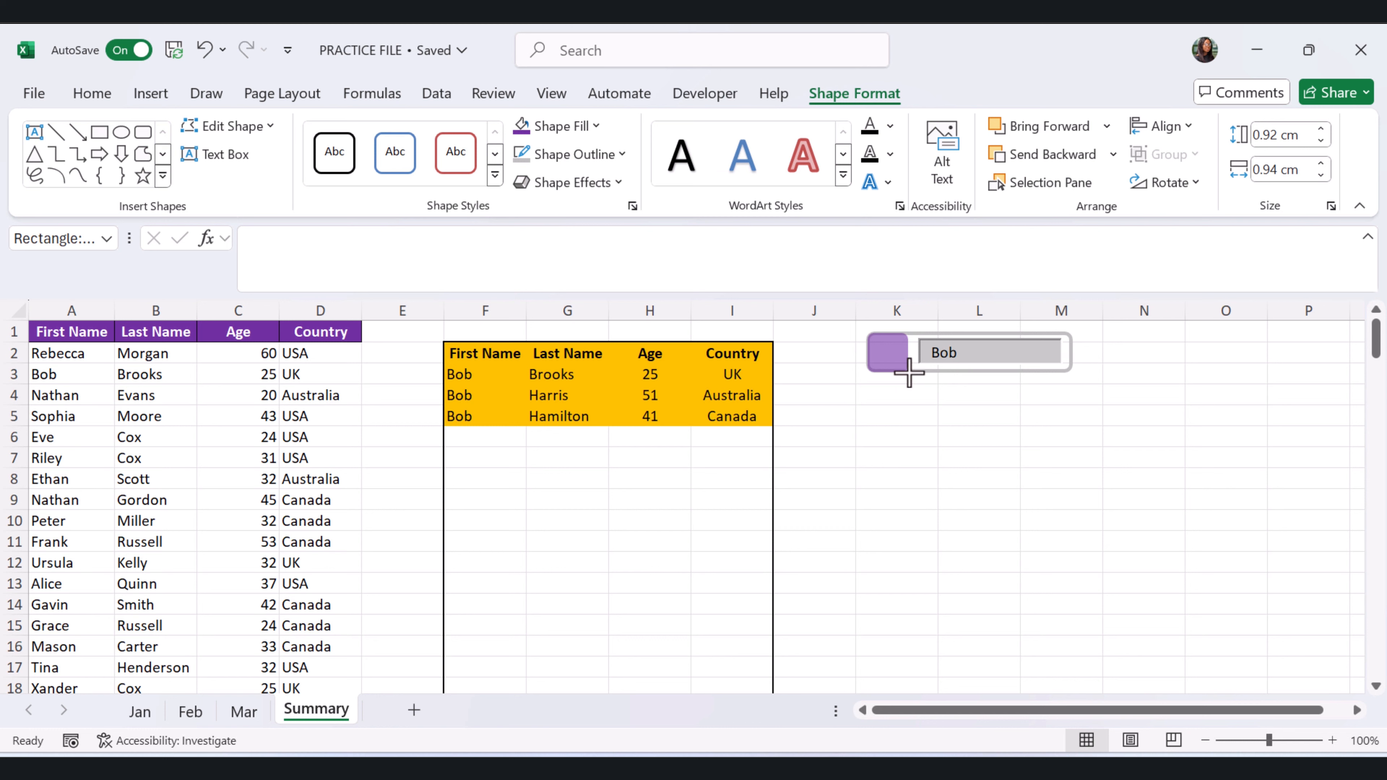
{"action": "left_click_drag", "start_coordinate": [912, 373], "coordinate": [907, 371]}
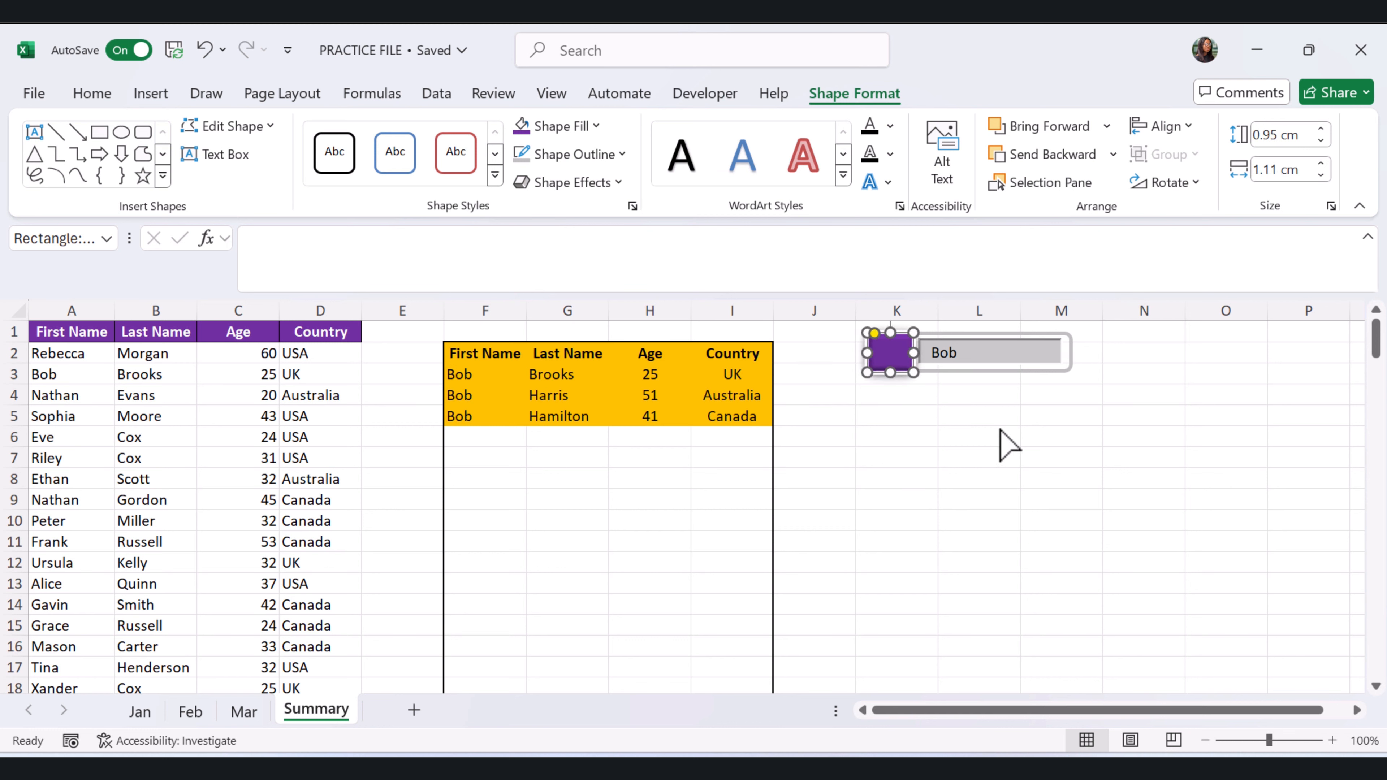
{"action": "left_click", "coordinate": [1000, 443]}
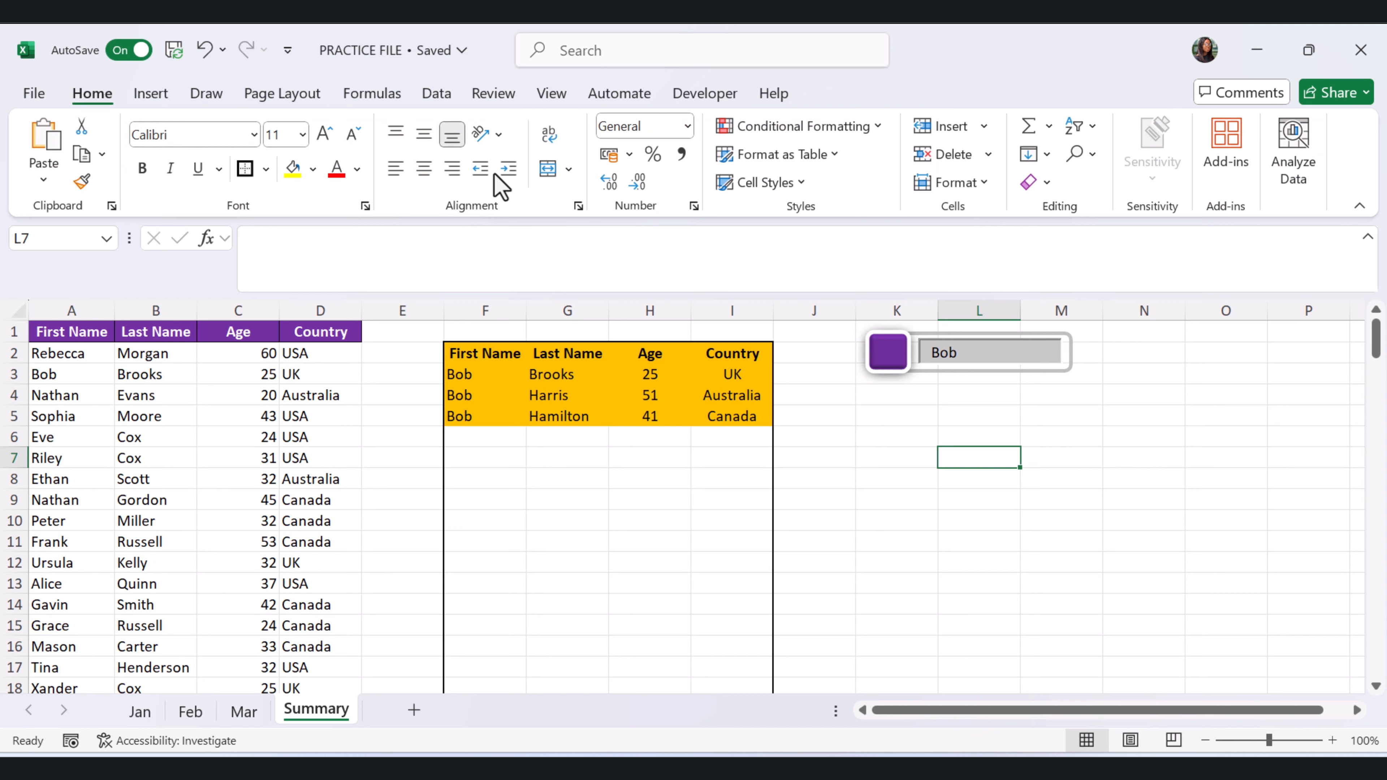
Insert the solid magnifying glass from the stock icons using the search term "search" and fit it onto the purple square at about 0.85 cm
{"action": "left_click", "coordinate": [151, 93]}
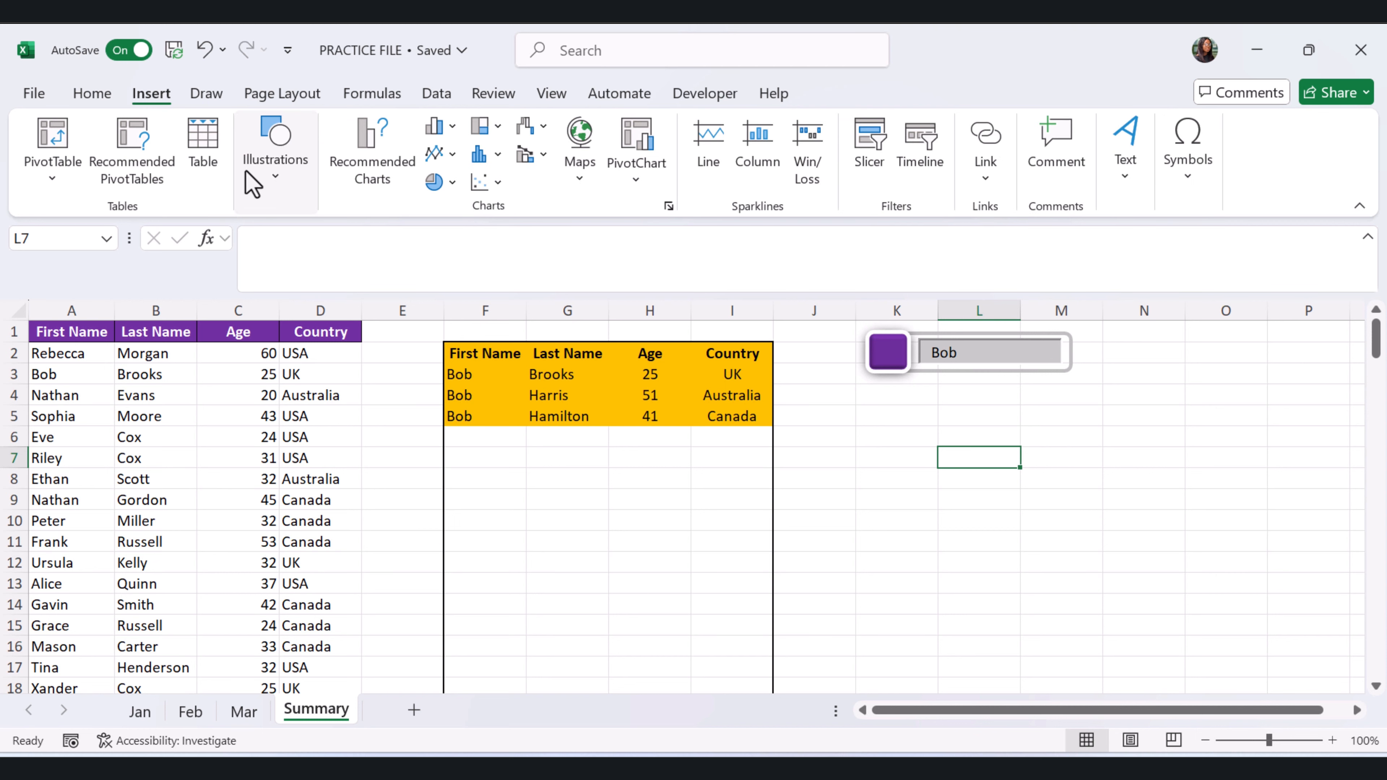
{"action": "left_click", "coordinate": [275, 199]}
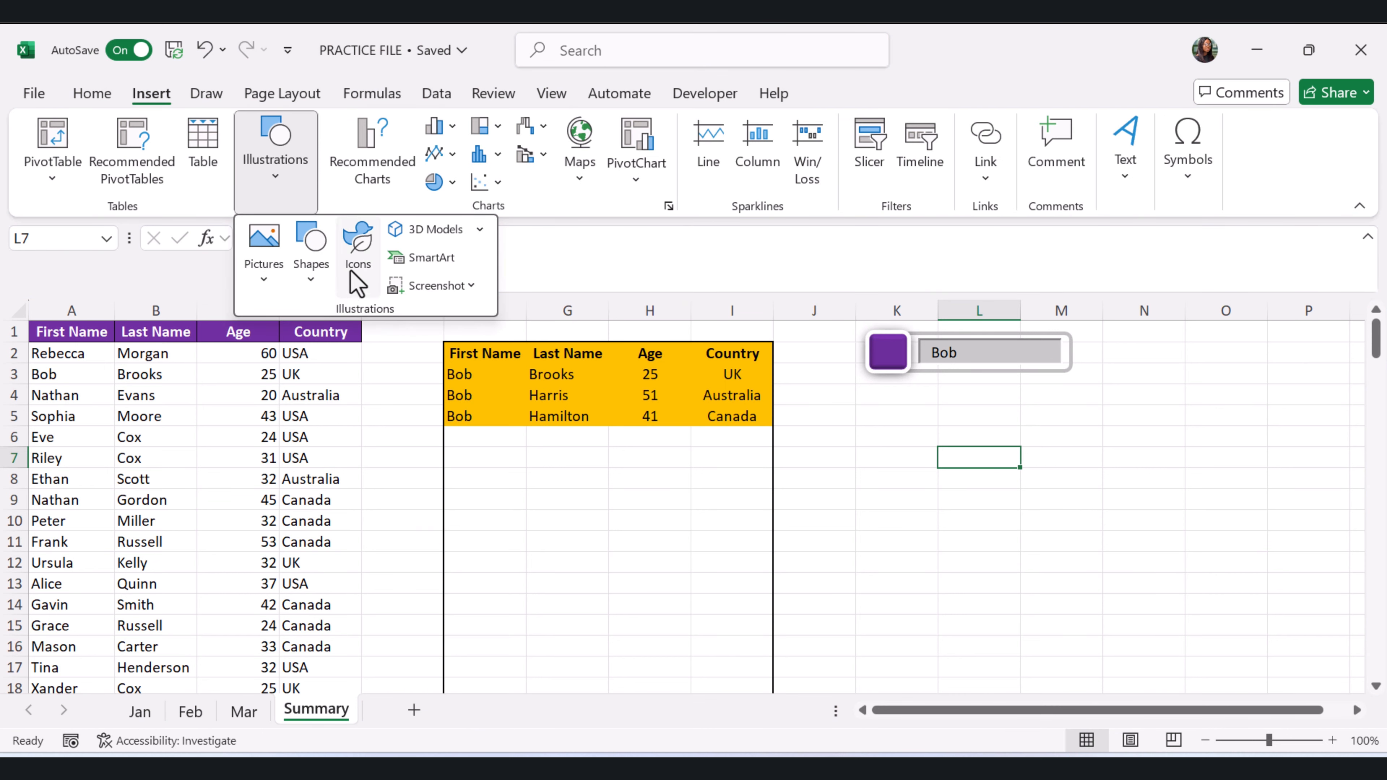
{"action": "left_click", "coordinate": [359, 265]}
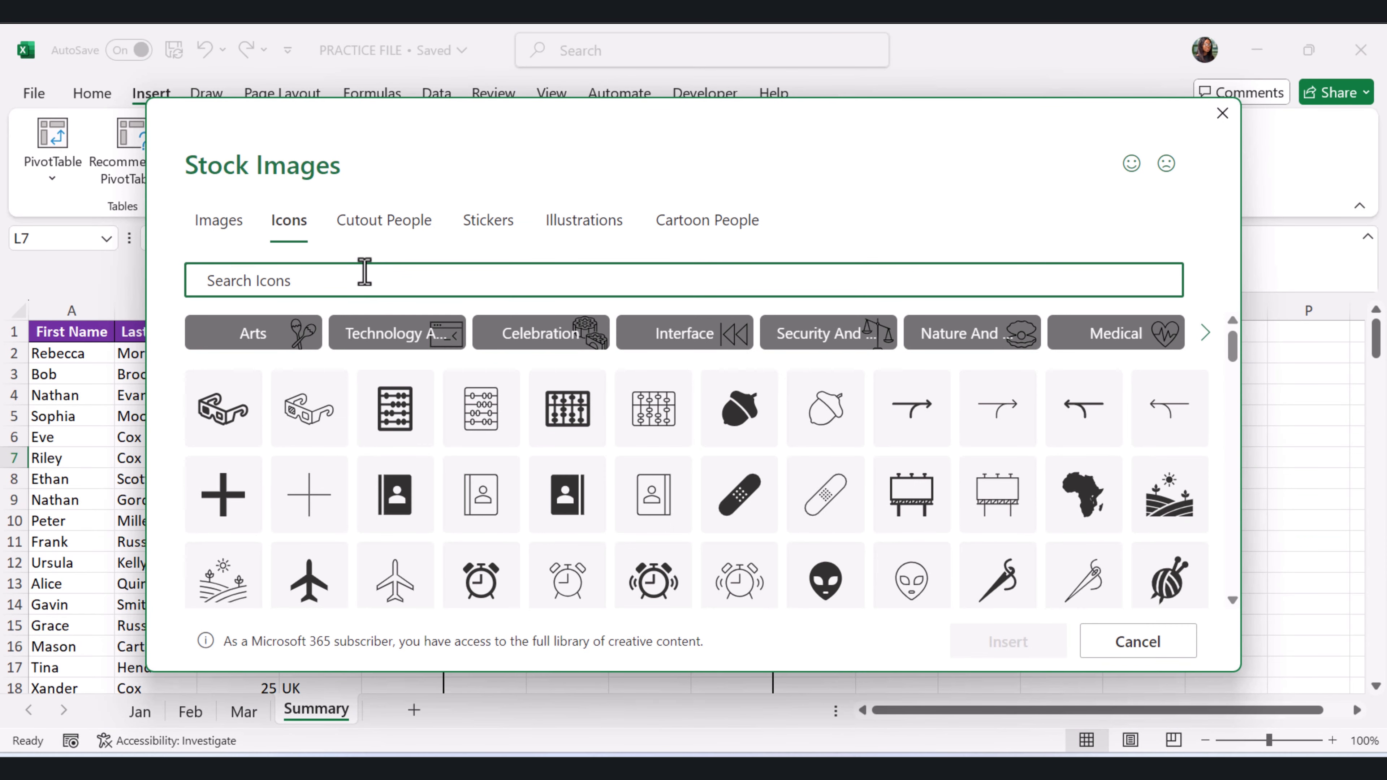
{"action": "type", "text": "search"}
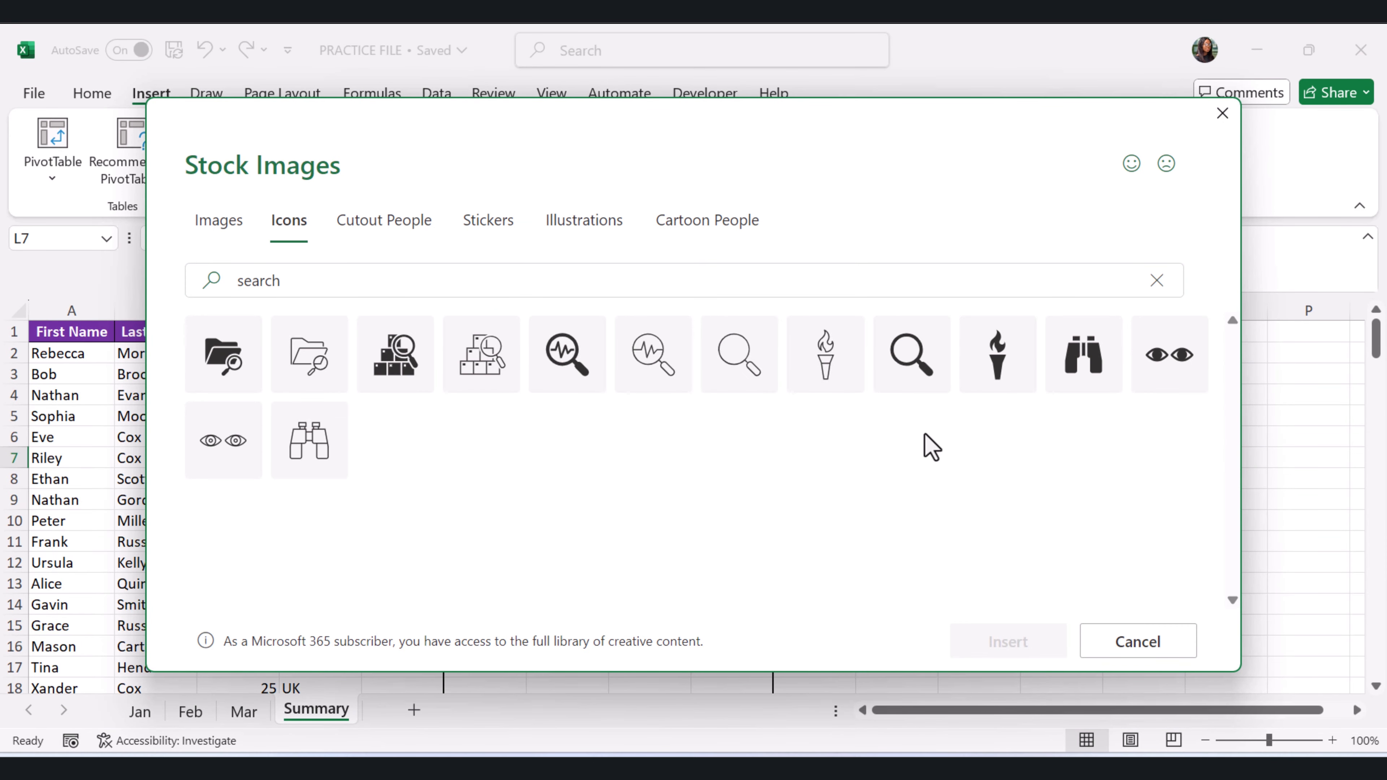
{"action": "left_click", "coordinate": [937, 360]}
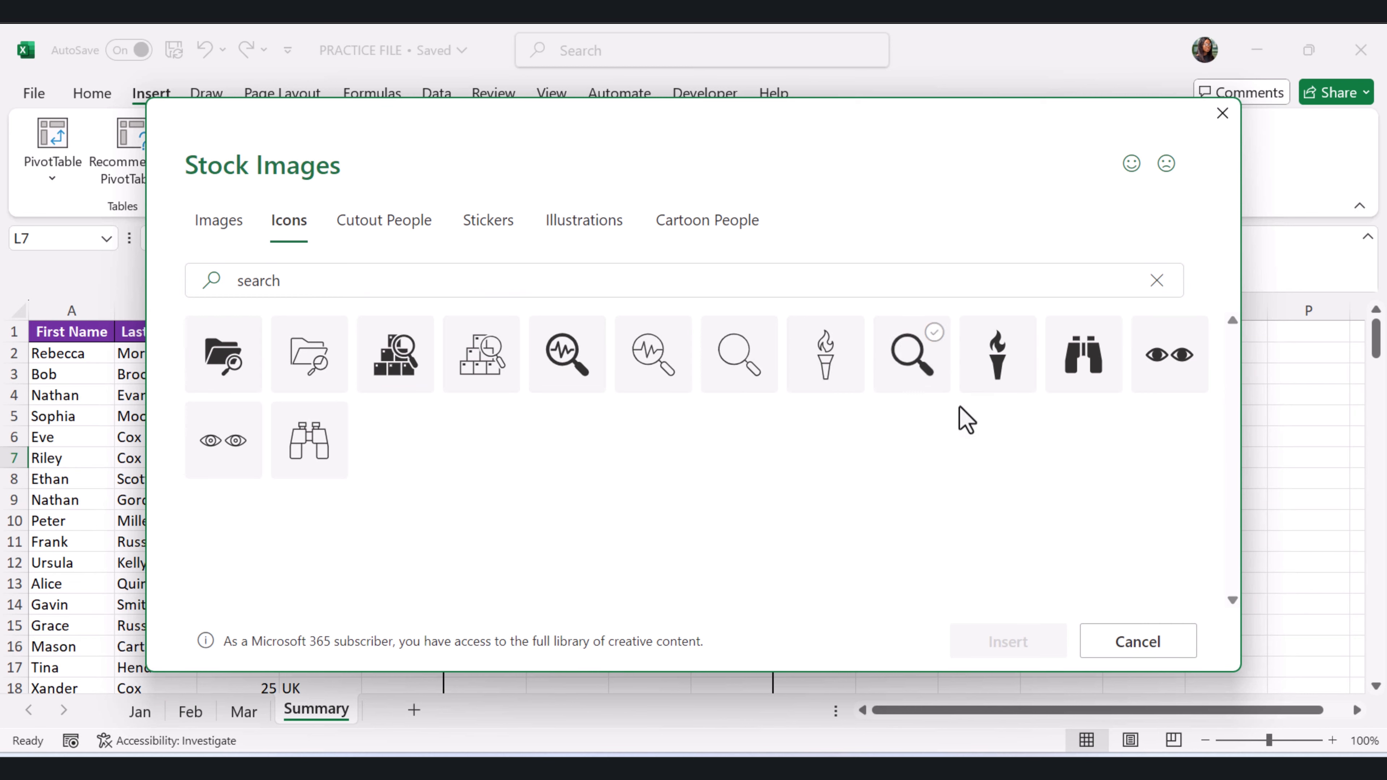
{"action": "left_click", "coordinate": [997, 649]}
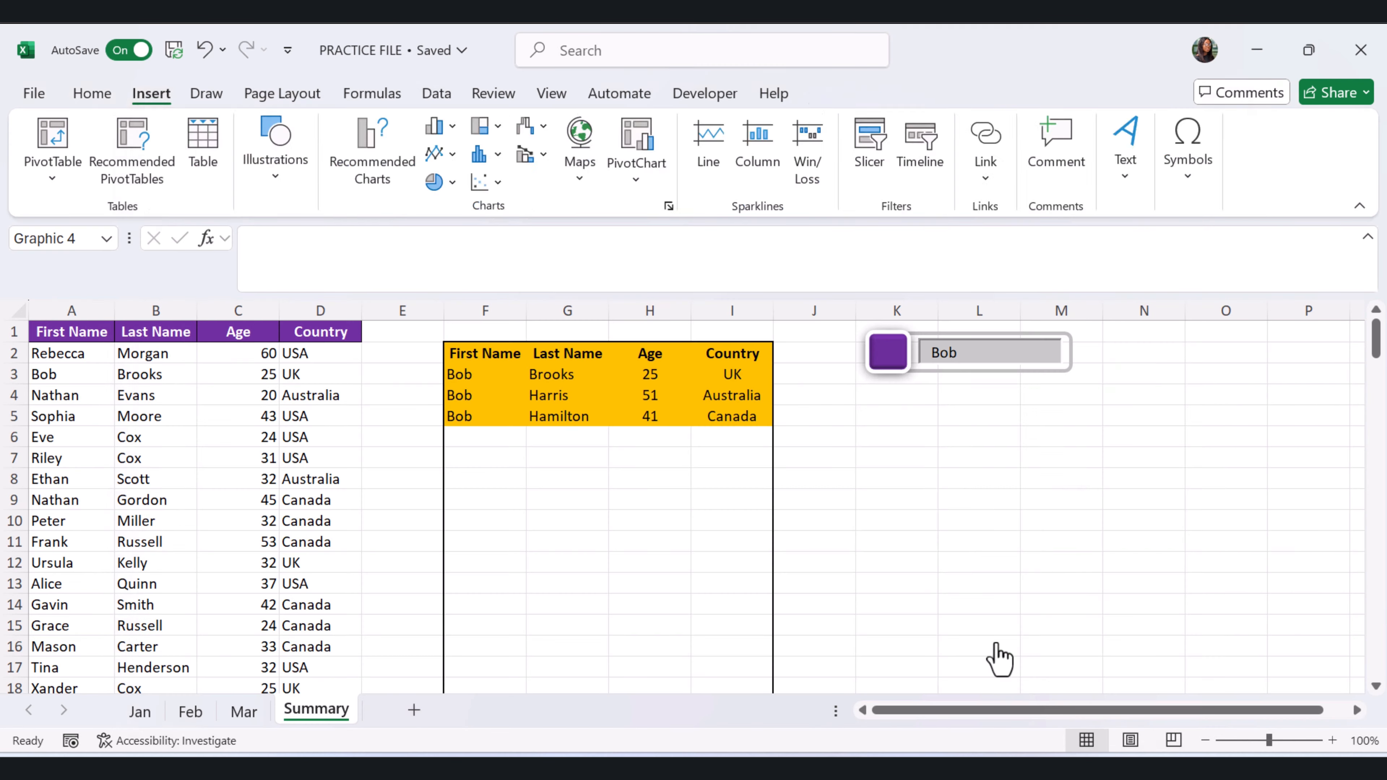
{"action": "left_click_drag", "start_coordinate": [963, 537], "coordinate": [978, 502]}
{"action": "left_click", "coordinate": [910, 372]}
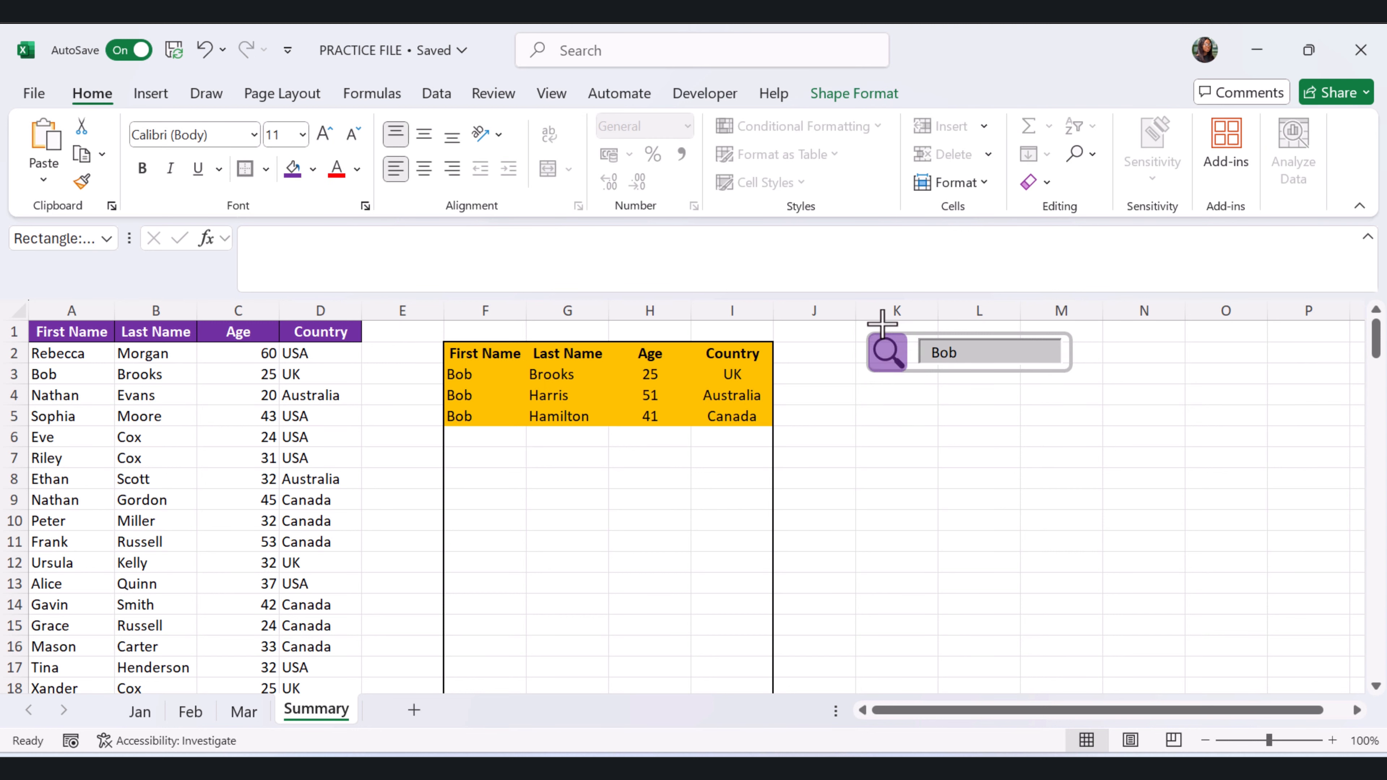
Fill the magnifying glass icon on the purple square with white
{"action": "left_click", "coordinate": [884, 341]}
{"action": "left_click", "coordinate": [867, 98]}
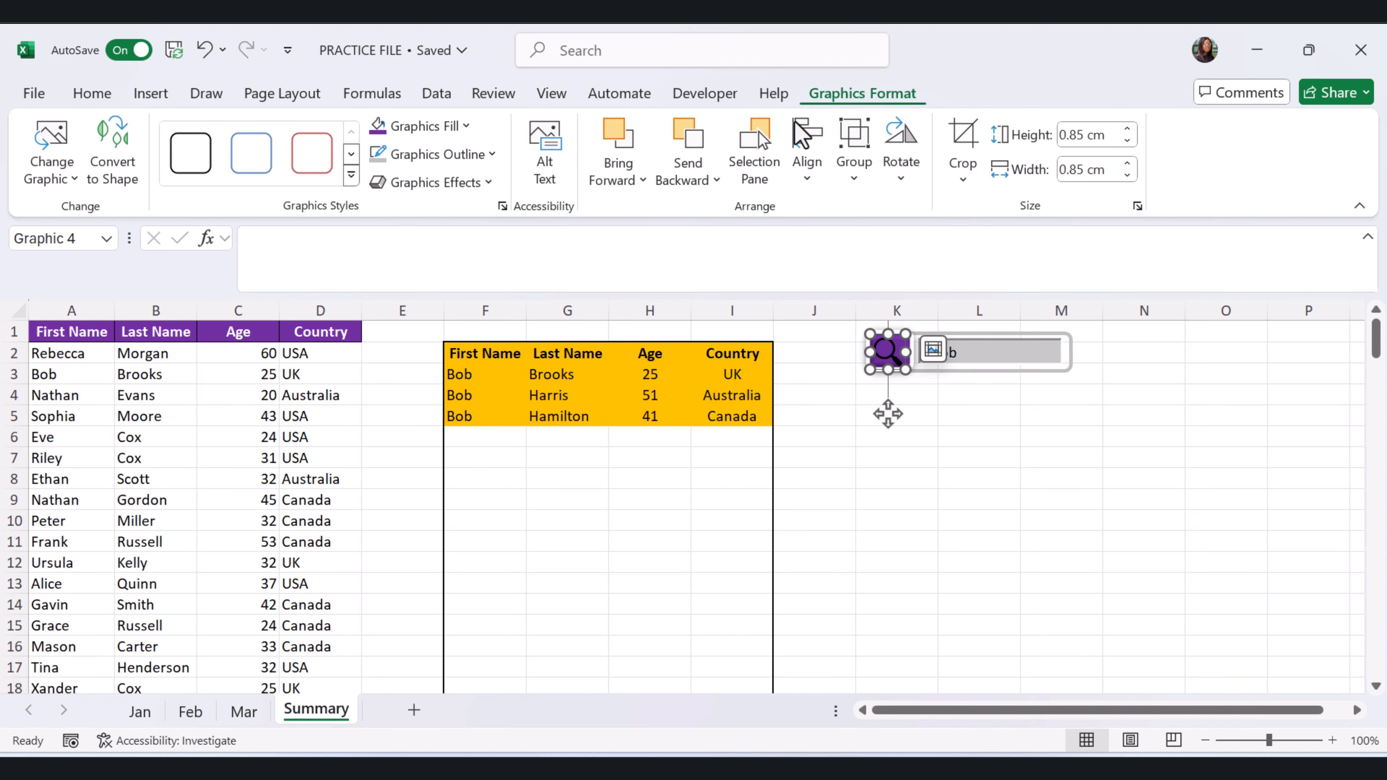
{"action": "left_click", "coordinate": [466, 126]}
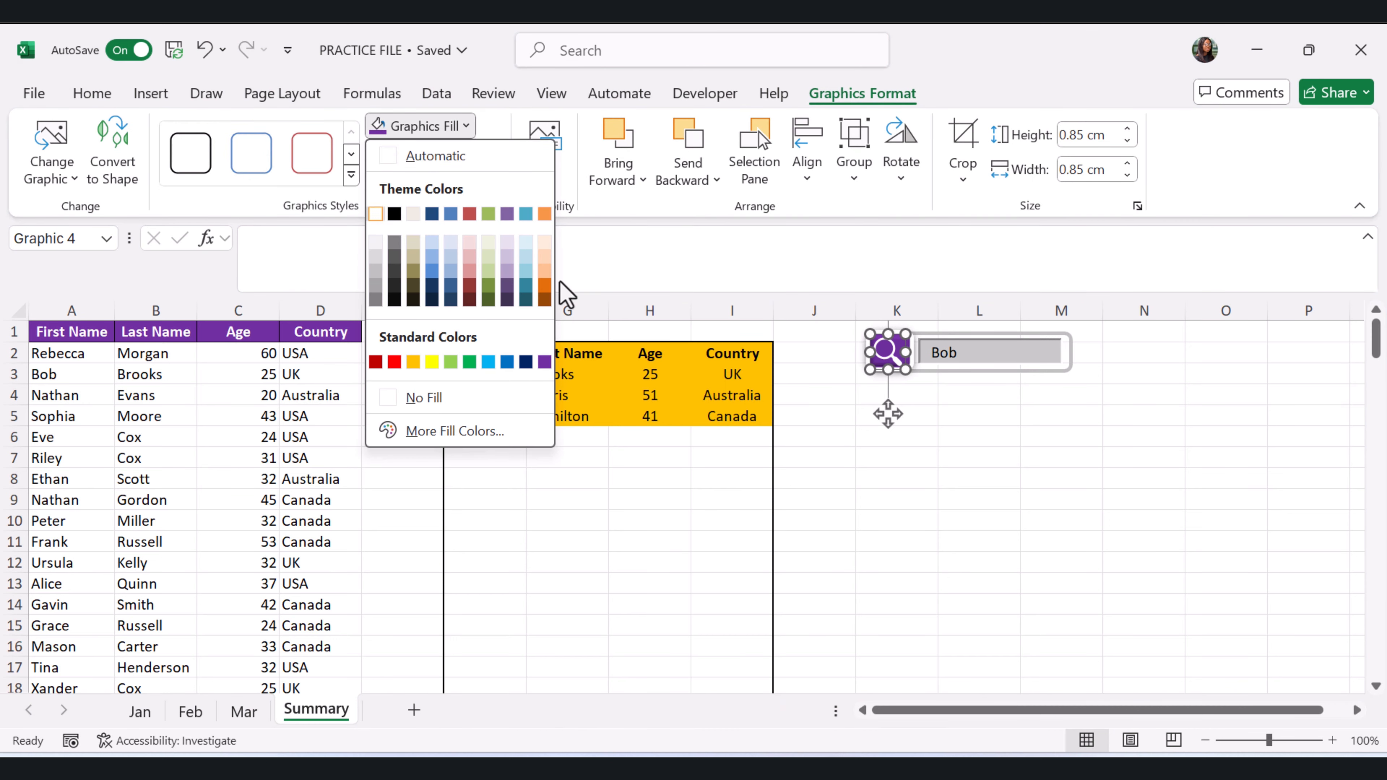
{"action": "left_click", "coordinate": [988, 443]}
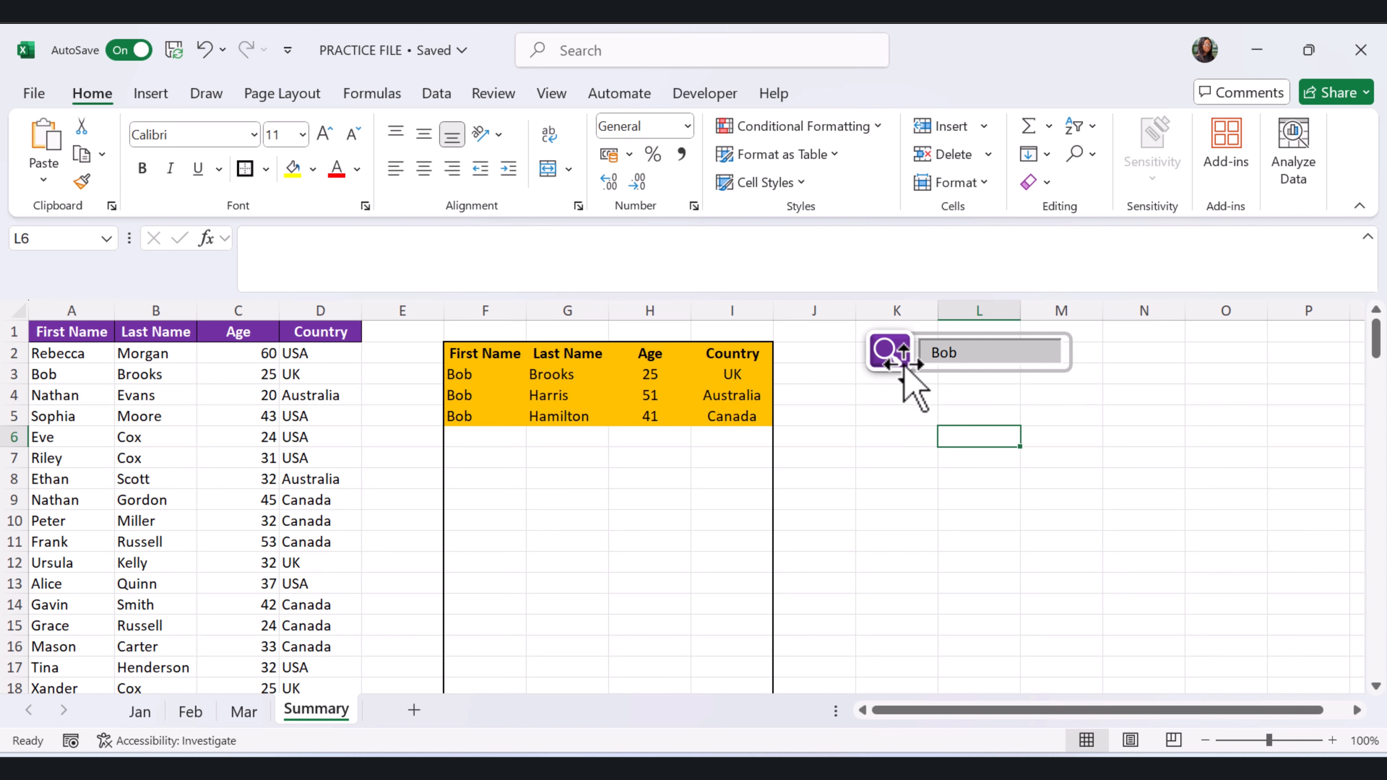
{"action": "left_click", "coordinate": [893, 354]}
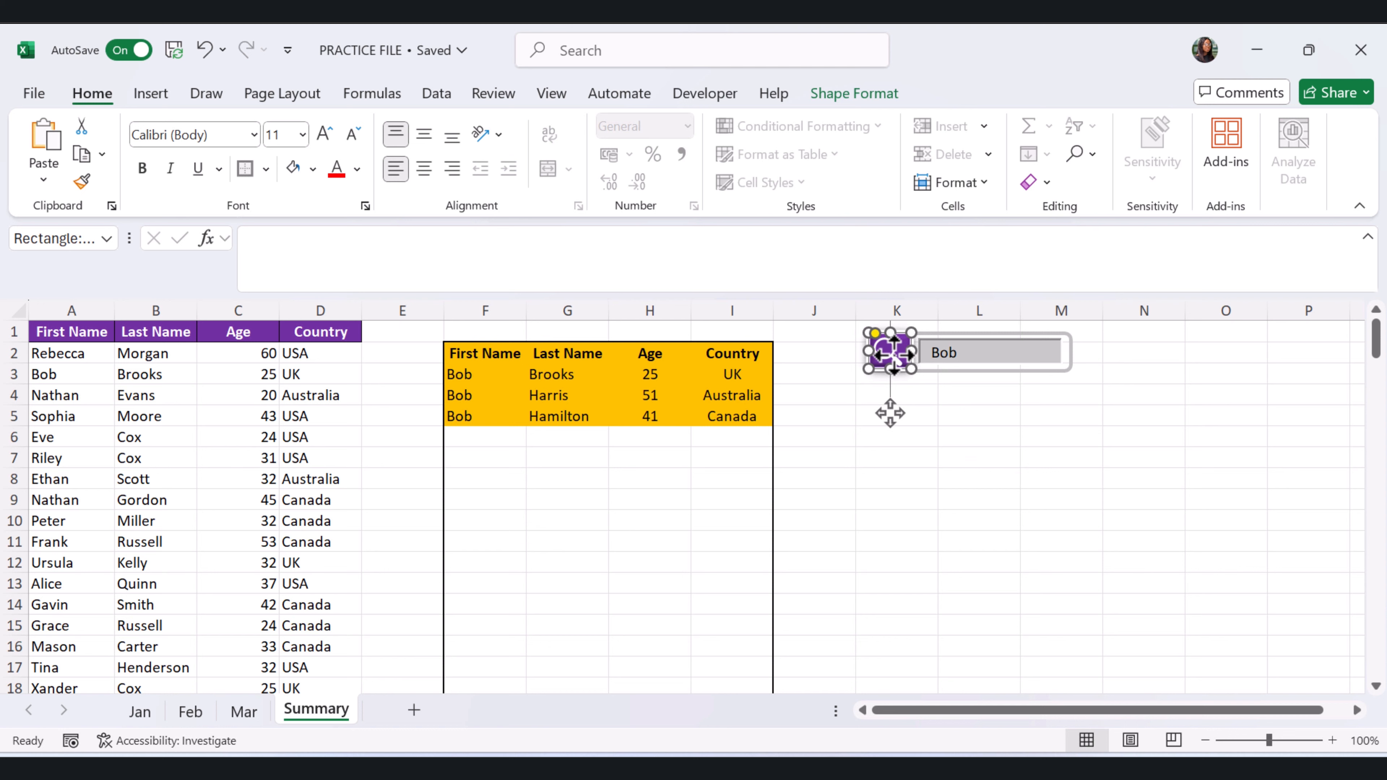
{"action": "key", "text": "Escape"}
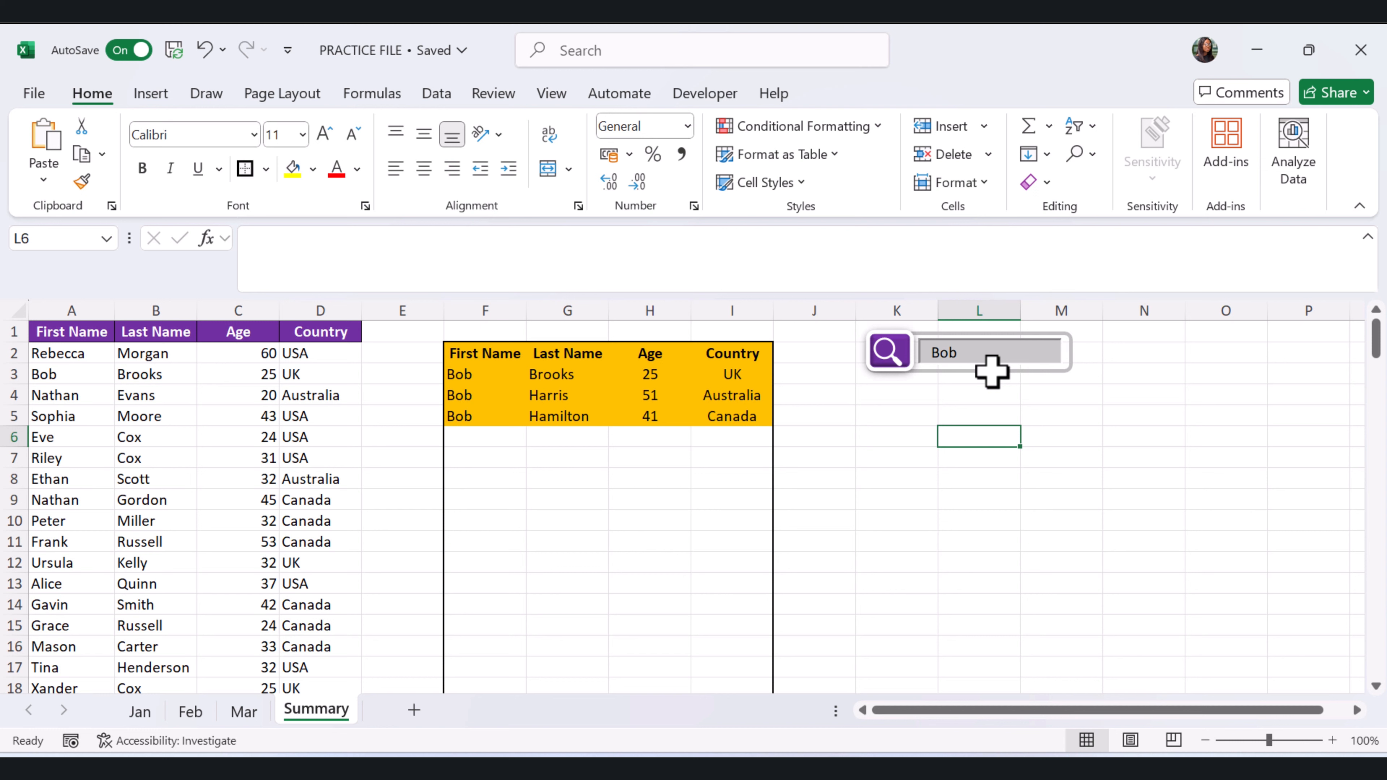
Turn on Design Mode and open the properties of the search text box
{"action": "left_click", "coordinate": [978, 393]}
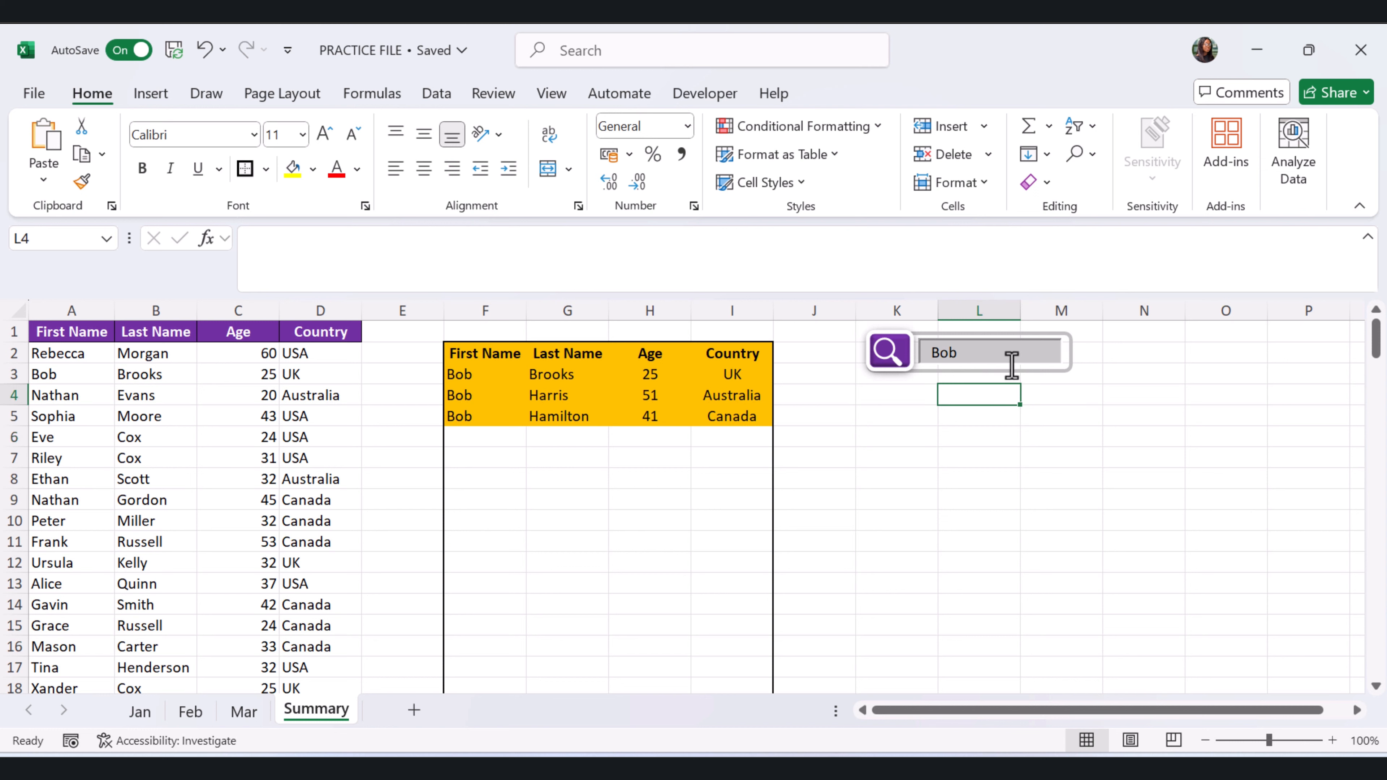
{"action": "left_click", "coordinate": [972, 355]}
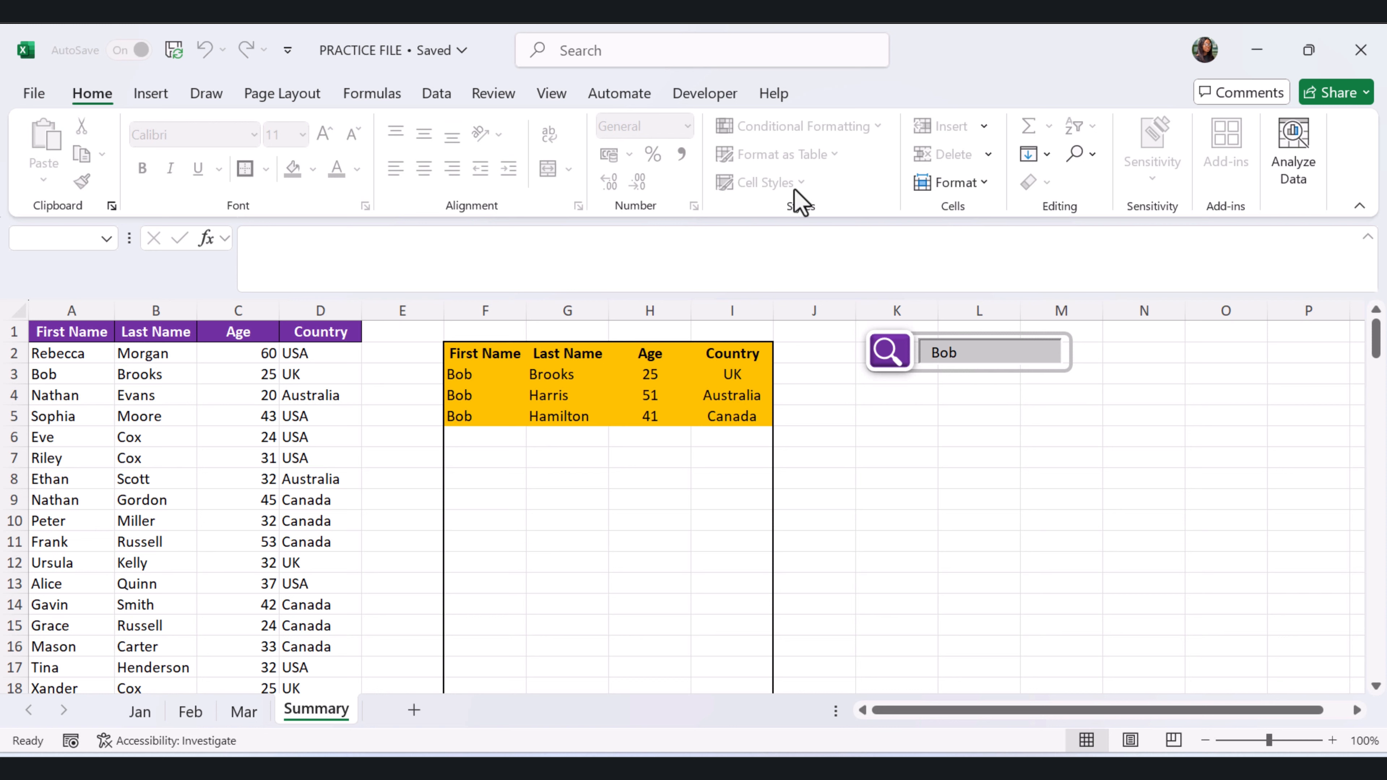
{"action": "left_click", "coordinate": [705, 94]}
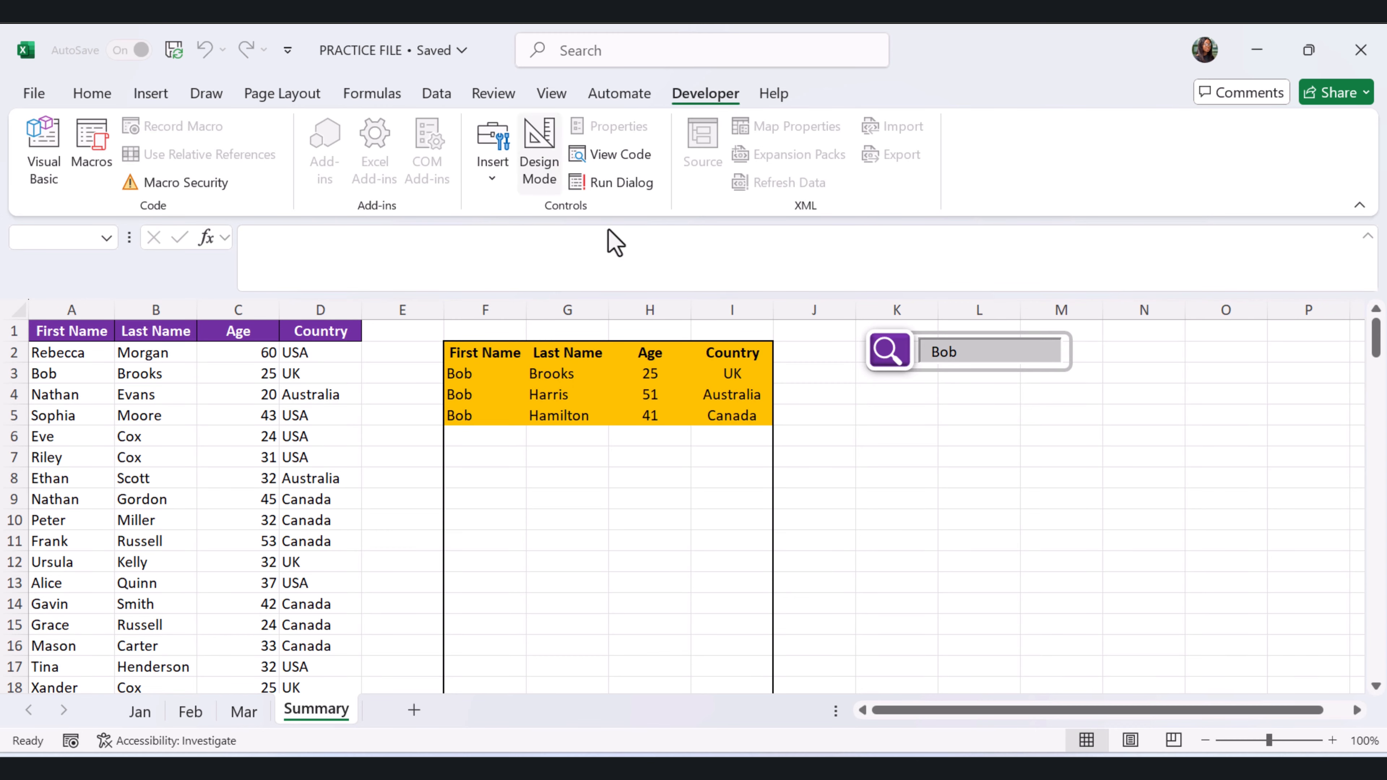
{"action": "left_click", "coordinate": [540, 164]}
{"action": "left_click", "coordinate": [953, 349]}
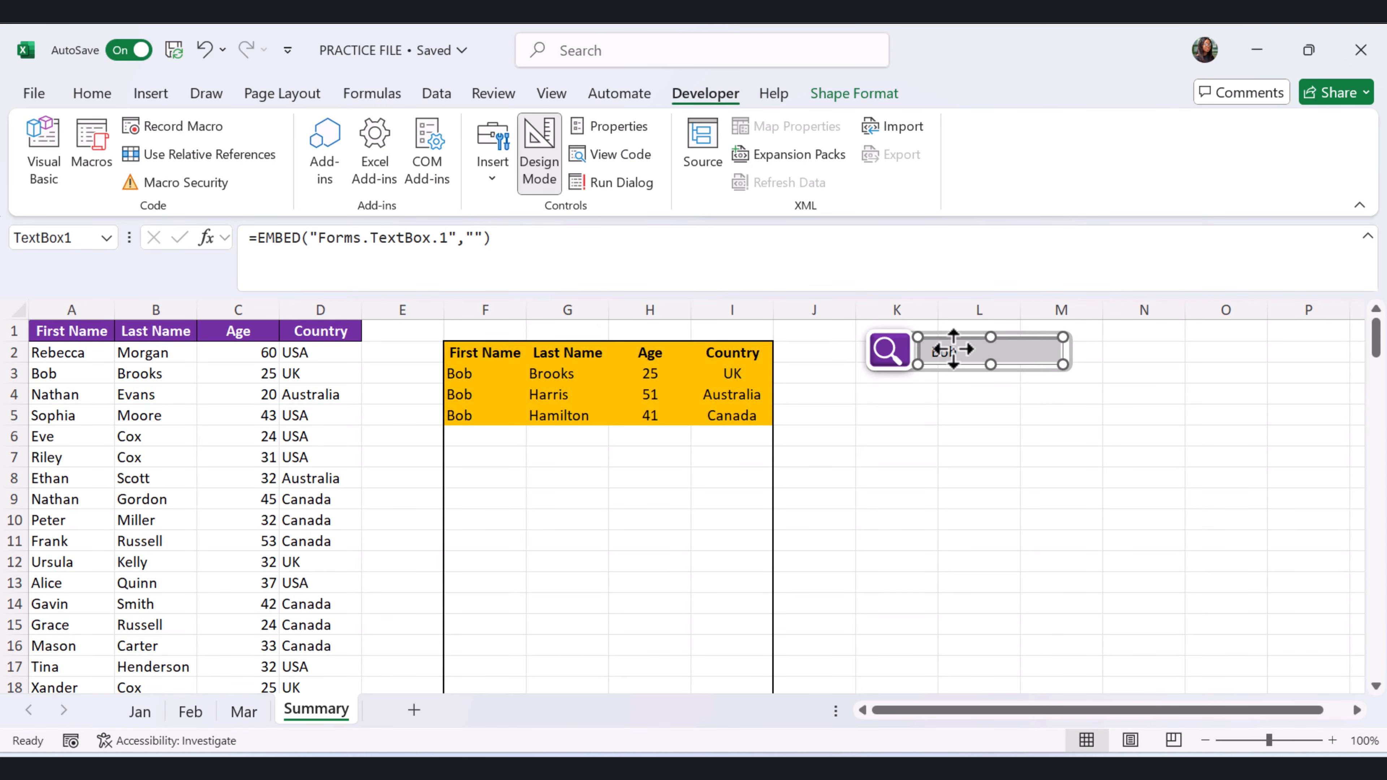
{"action": "right_click", "coordinate": [954, 350]}
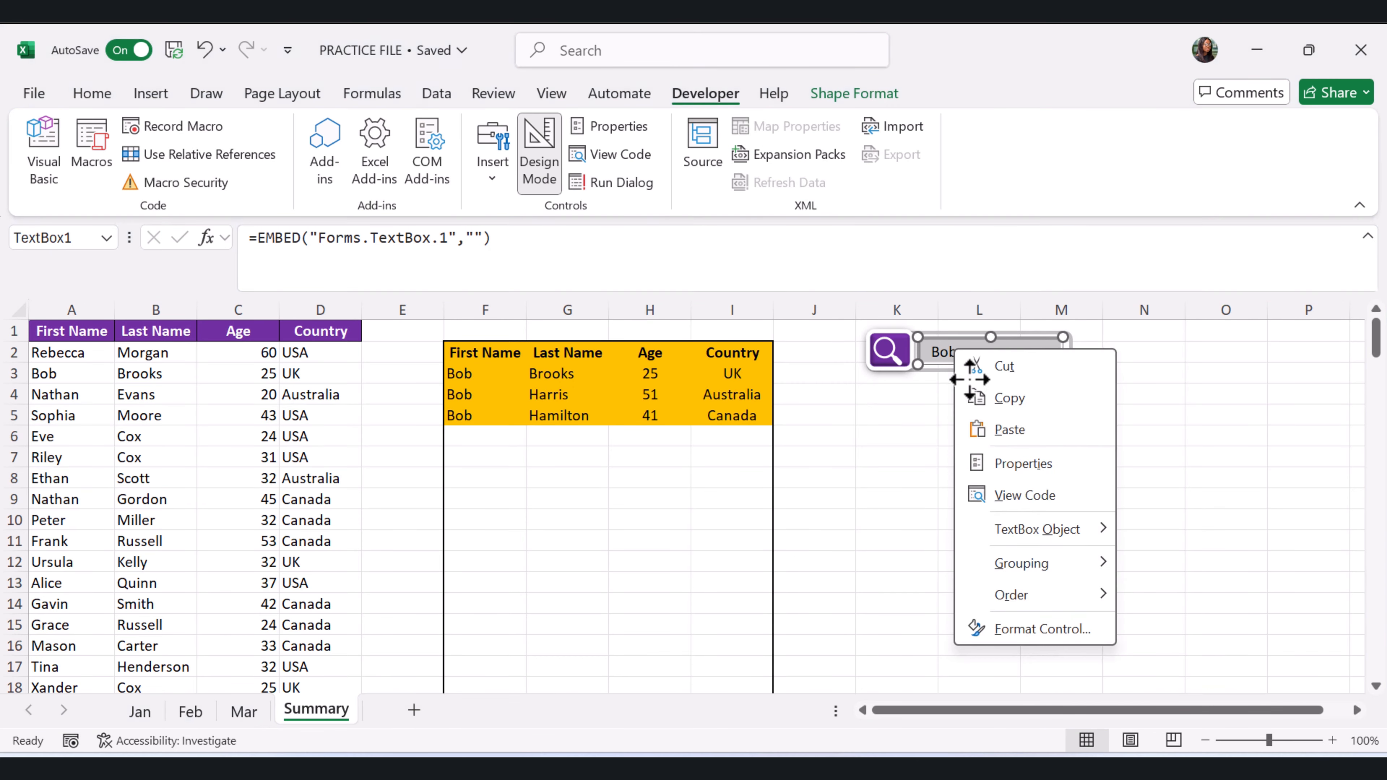
{"action": "left_click", "coordinate": [1015, 464]}
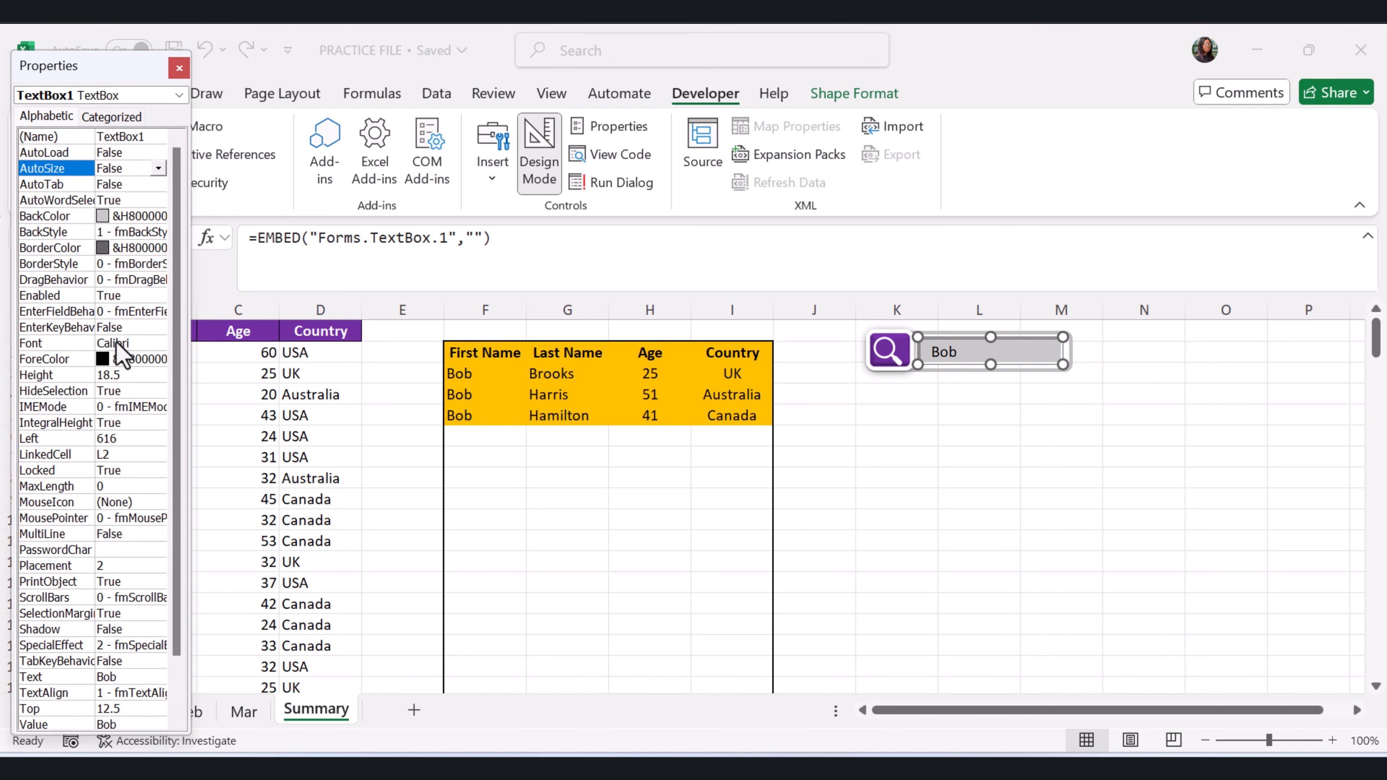
Set the search text box's font to Calibri Bold, size 11
{"action": "left_click", "coordinate": [145, 344]}
{"action": "left_click", "coordinate": [158, 343]}
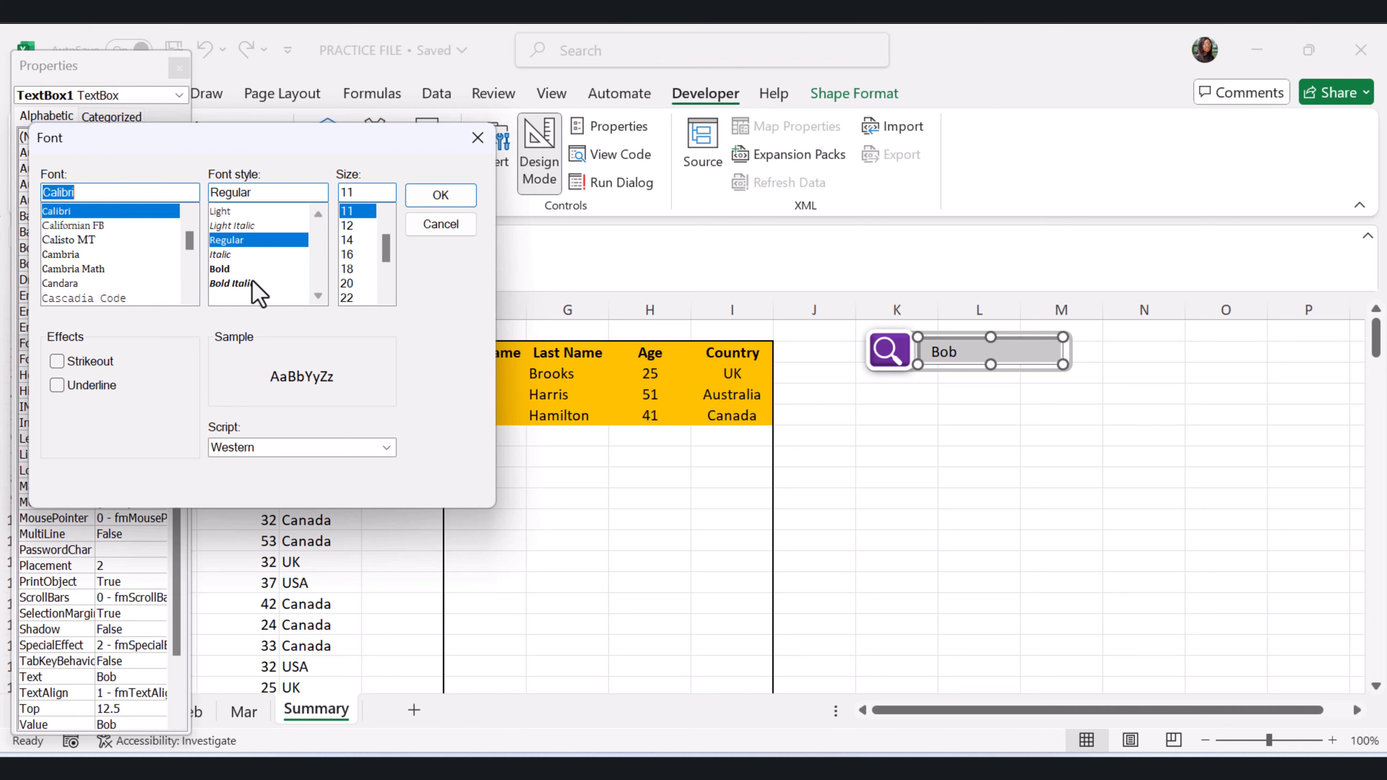
{"action": "left_click", "coordinate": [223, 268]}
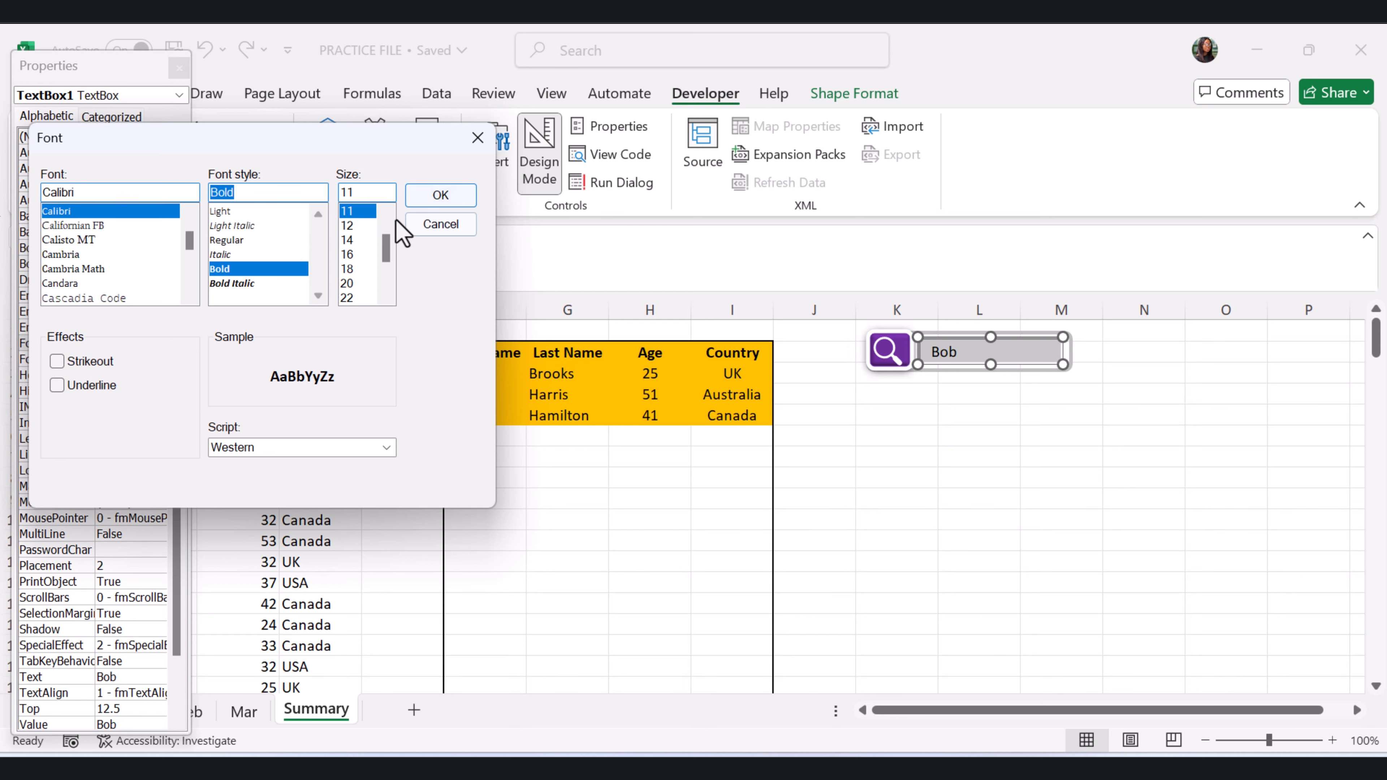
{"action": "left_click", "coordinate": [350, 225]}
{"action": "left_click", "coordinate": [360, 211]}
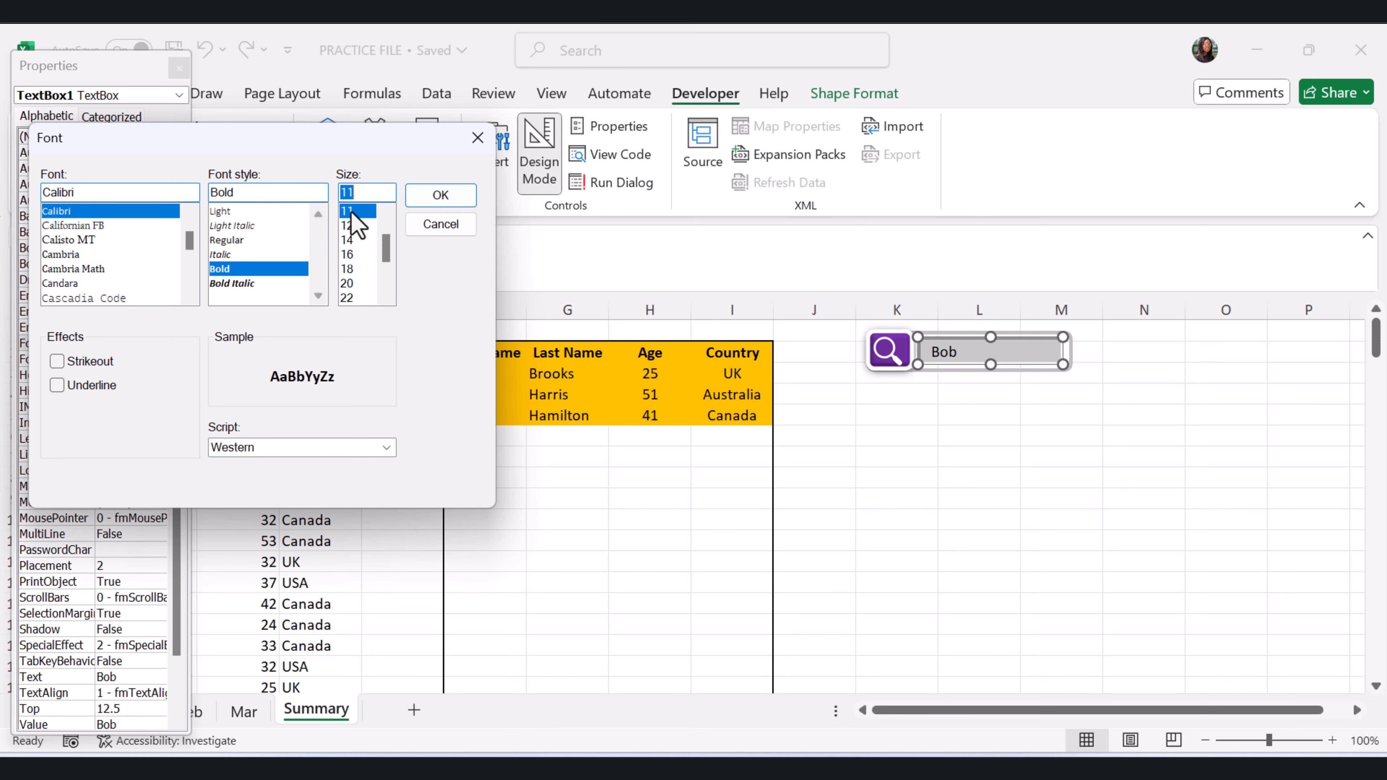
{"action": "left_click", "coordinate": [440, 195]}
{"action": "left_click", "coordinate": [1136, 437]}
{"action": "left_click", "coordinate": [1059, 485]}
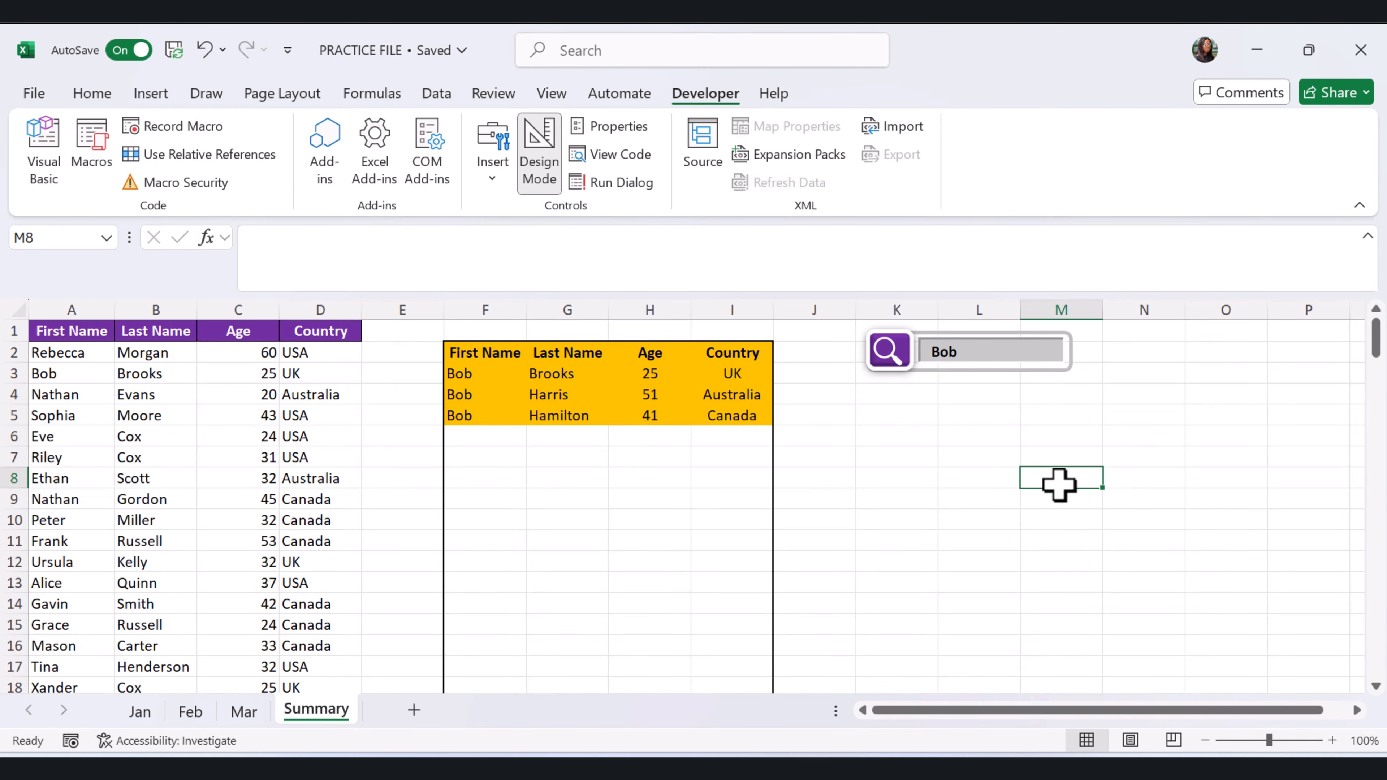